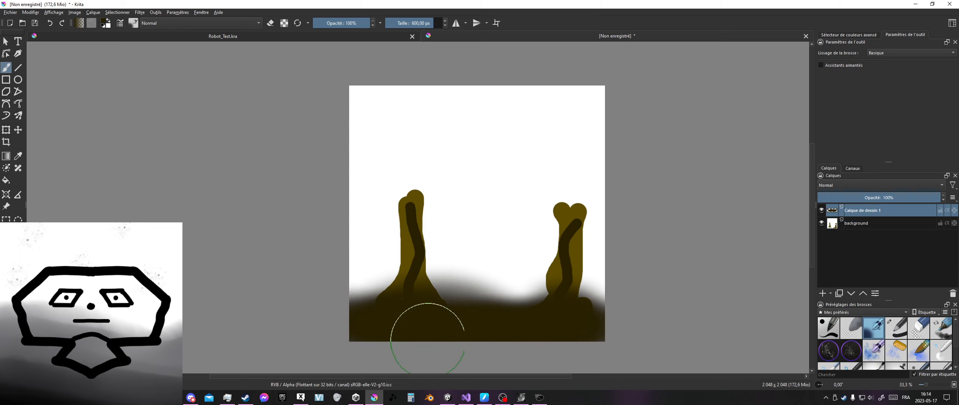
Step: Merge the Calque de dessin 1 layer with the background layer
{"action": "left_click", "coordinate": [867, 224], "text": "ctrl"}
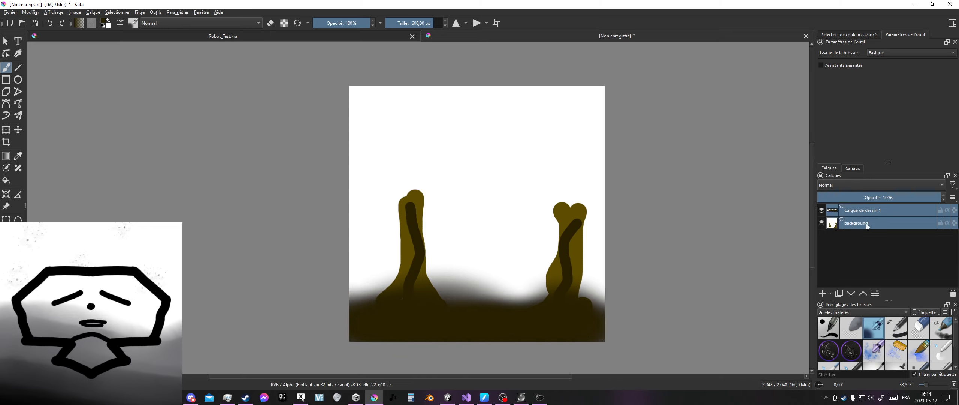
{"action": "right_click", "coordinate": [866, 224]}
{"action": "left_click", "coordinate": [850, 292]}
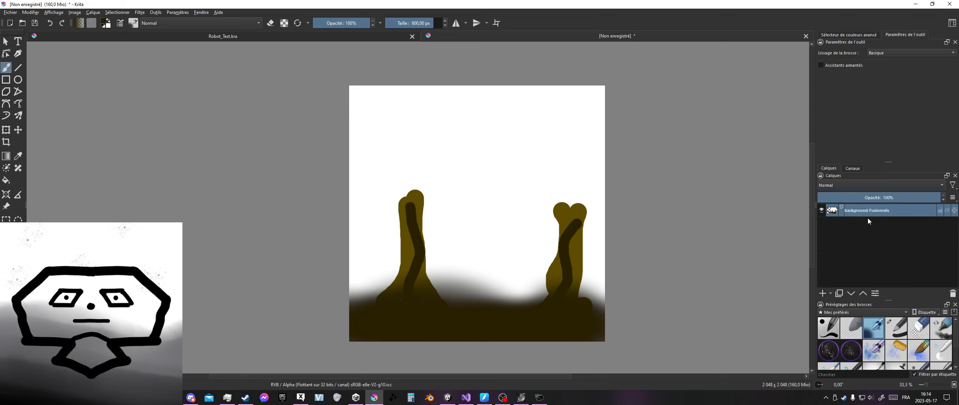
Step: Paint soft green foliage around the tops of both tree trunks with a 200 px watercolor brush
{"action": "left_click_drag", "start_coordinate": [647, 271], "coordinate": [633, 269]}
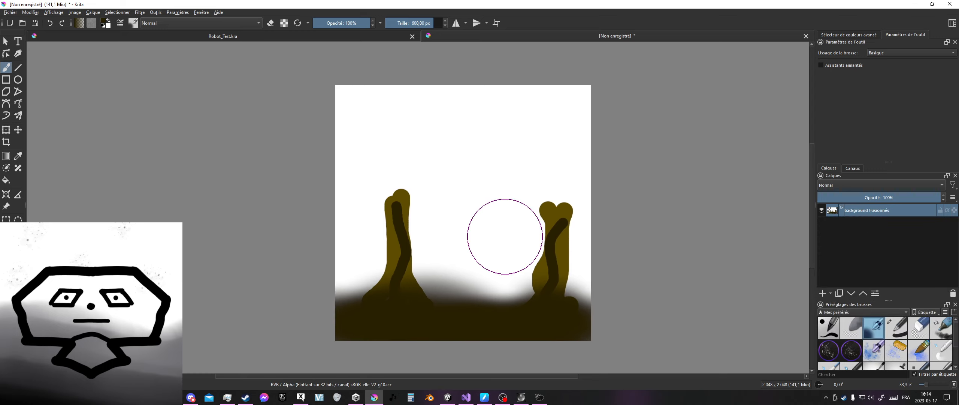
{"action": "mouse_move", "coordinate": [555, 200]}
{"action": "left_mouse_down"}
{"action": "mouse_move", "coordinate": [550, 185]}
{"action": "mouse_move", "coordinate": [594, 183]}
{"action": "left_mouse_up"}
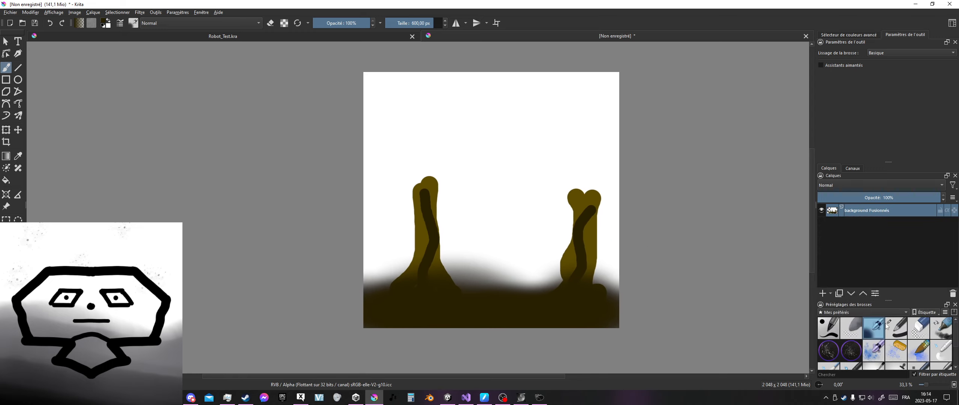
{"action": "right_click", "coordinate": [448, 184]}
{"action": "left_click", "coordinate": [470, 174]}
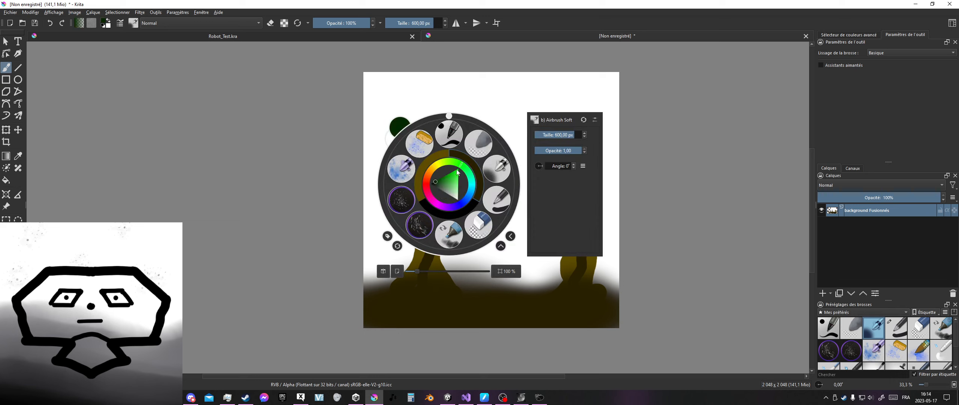
{"action": "left_click", "coordinate": [896, 346]}
{"action": "left_click", "coordinate": [916, 350]}
{"action": "mouse_move", "coordinate": [546, 194]}
{"action": "left_mouse_down"}
{"action": "mouse_move", "coordinate": [592, 169]}
{"action": "mouse_move", "coordinate": [585, 193]}
{"action": "mouse_move", "coordinate": [597, 183]}
{"action": "mouse_move", "coordinate": [579, 162]}
{"action": "mouse_move", "coordinate": [553, 165]}
{"action": "mouse_move", "coordinate": [587, 178]}
{"action": "left_mouse_up"}
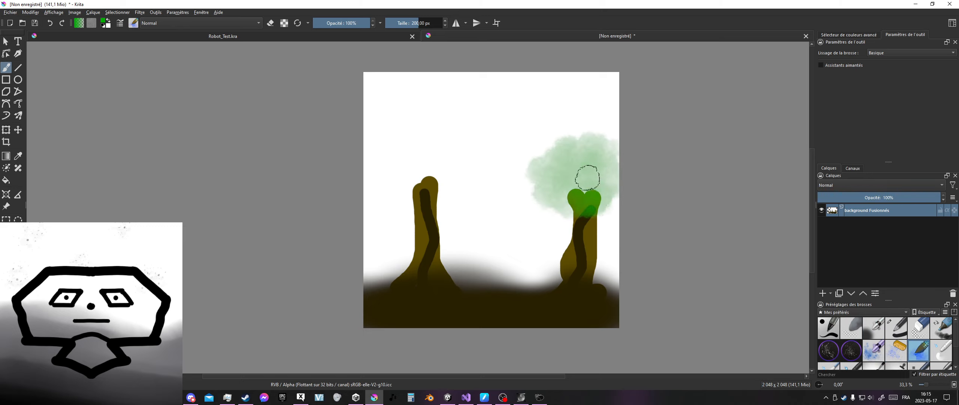
{"action": "mouse_move", "coordinate": [403, 189]}
{"action": "left_mouse_down"}
{"action": "mouse_move", "coordinate": [435, 155]}
{"action": "mouse_move", "coordinate": [408, 156]}
{"action": "mouse_move", "coordinate": [413, 167]}
{"action": "mouse_move", "coordinate": [429, 160]}
{"action": "mouse_move", "coordinate": [413, 156]}
{"action": "mouse_move", "coordinate": [435, 170]}
{"action": "mouse_move", "coordinate": [440, 159]}
{"action": "mouse_move", "coordinate": [439, 173]}
{"action": "mouse_move", "coordinate": [421, 156]}
{"action": "left_mouse_up"}
{"action": "right_click", "coordinate": [424, 166]}
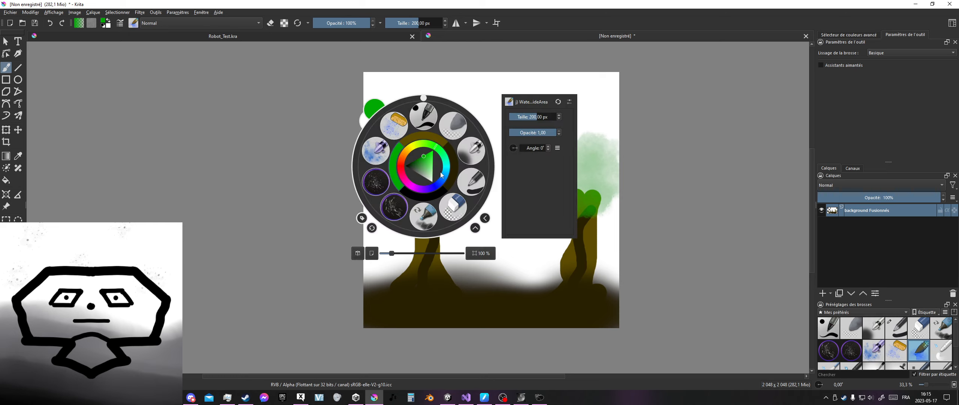
{"action": "left_click", "coordinate": [714, 162]}
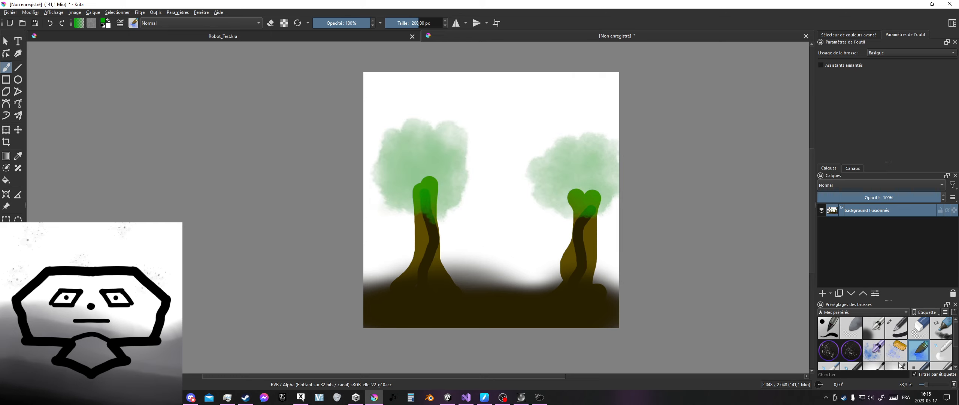
{"action": "left_click", "coordinate": [873, 349]}
{"action": "mouse_move", "coordinate": [590, 179]}
{"action": "left_mouse_down"}
{"action": "mouse_move", "coordinate": [571, 174]}
{"action": "mouse_move", "coordinate": [586, 169]}
{"action": "left_mouse_up"}
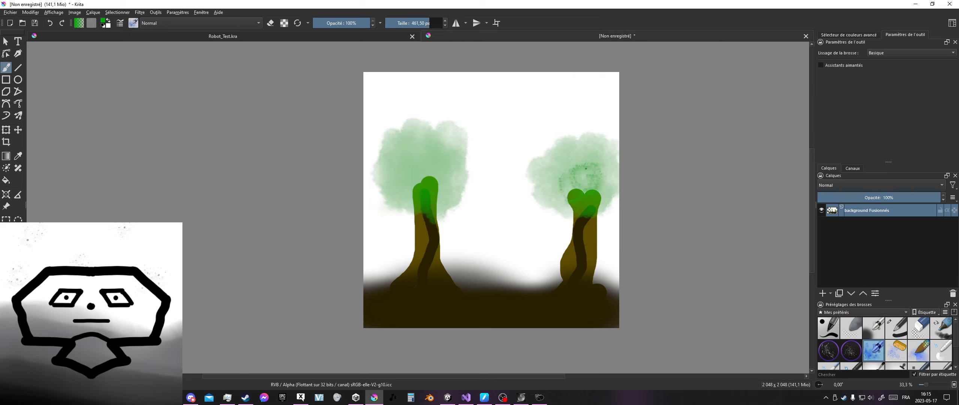
{"action": "key", "text": "ctrl+z"}
{"action": "right_click", "coordinate": [544, 169]}
{"action": "left_click", "coordinate": [740, 178]}
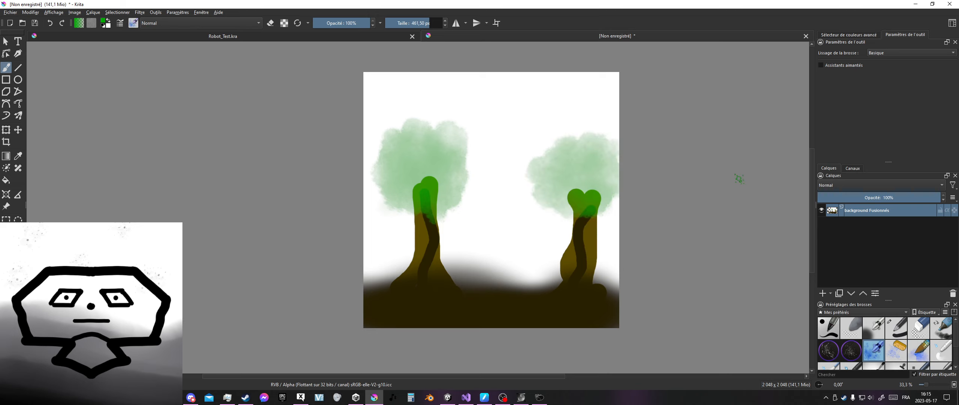
Step: Cover both tree crowns with green leaves using the leaf brush at 256 px
{"action": "scroll", "coordinate": [892, 341], "scroll_direction": "down", "scroll_amount": 3}
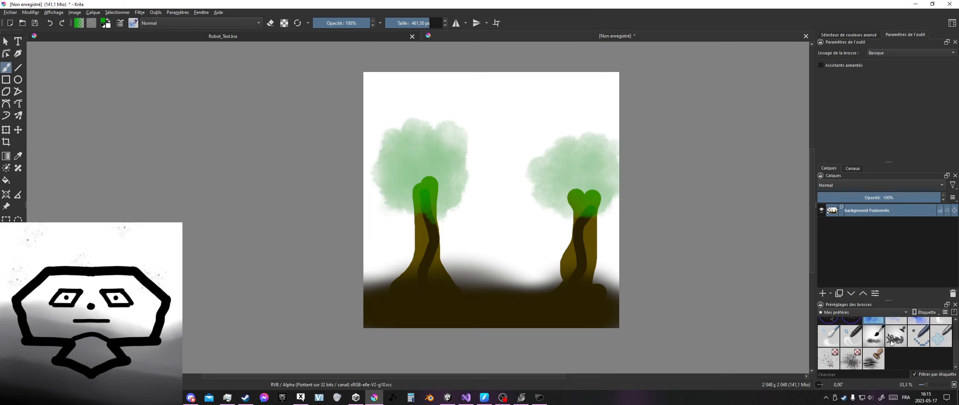
{"action": "left_click", "coordinate": [896, 335]}
{"action": "mouse_move", "coordinate": [566, 173]}
{"action": "left_mouse_down"}
{"action": "mouse_move", "coordinate": [571, 195]}
{"action": "mouse_move", "coordinate": [574, 163]}
{"action": "mouse_move", "coordinate": [576, 200]}
{"action": "mouse_move", "coordinate": [565, 163]}
{"action": "mouse_move", "coordinate": [617, 192]}
{"action": "mouse_move", "coordinate": [562, 195]}
{"action": "mouse_move", "coordinate": [586, 137]}
{"action": "mouse_move", "coordinate": [618, 171]}
{"action": "mouse_move", "coordinate": [528, 184]}
{"action": "mouse_move", "coordinate": [556, 141]}
{"action": "mouse_move", "coordinate": [561, 155]}
{"action": "mouse_move", "coordinate": [554, 144]}
{"action": "mouse_move", "coordinate": [532, 165]}
{"action": "left_mouse_up"}
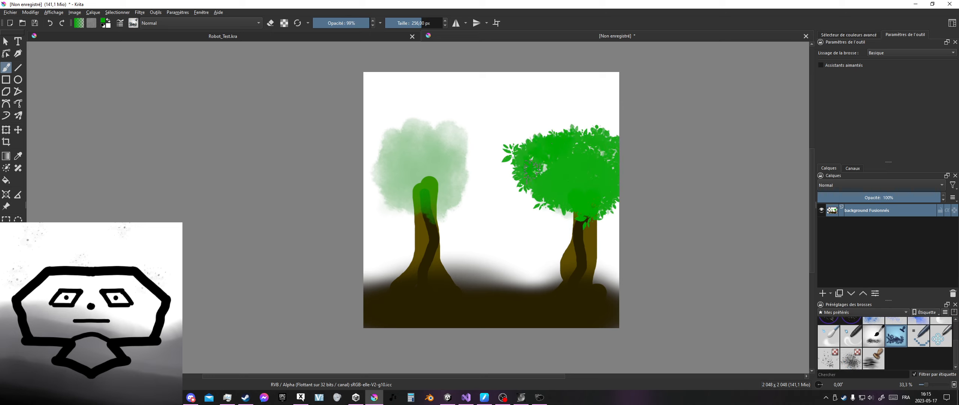
{"action": "mouse_move", "coordinate": [449, 161]}
{"action": "left_mouse_down"}
{"action": "mouse_move", "coordinate": [439, 133]}
{"action": "mouse_move", "coordinate": [378, 159]}
{"action": "mouse_move", "coordinate": [451, 221]}
{"action": "mouse_move", "coordinate": [474, 150]}
{"action": "mouse_move", "coordinate": [392, 141]}
{"action": "mouse_move", "coordinate": [471, 179]}
{"action": "mouse_move", "coordinate": [412, 188]}
{"action": "mouse_move", "coordinate": [440, 148]}
{"action": "mouse_move", "coordinate": [470, 188]}
{"action": "mouse_move", "coordinate": [404, 172]}
{"action": "mouse_move", "coordinate": [447, 197]}
{"action": "mouse_move", "coordinate": [454, 171]}
{"action": "left_mouse_up"}
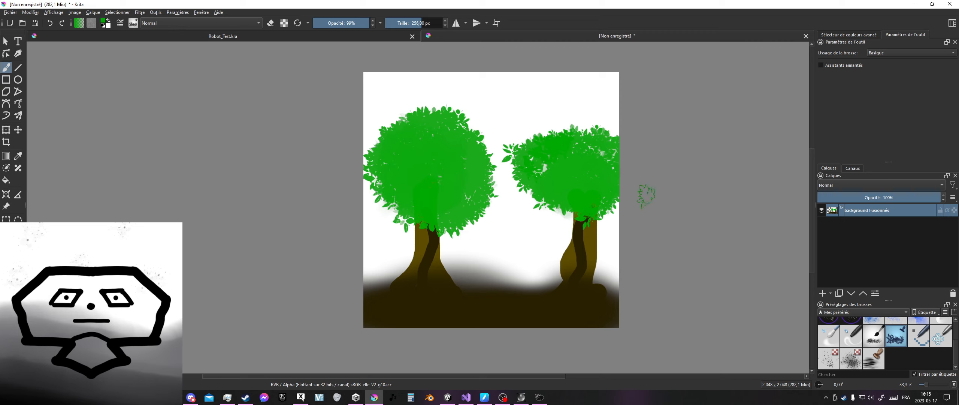
Step: Sample the ground's dark brown and scatter speckles along the ground's upper edge with an 80 px spatter brush
{"action": "left_click_drag", "start_coordinate": [584, 233], "coordinate": [594, 209]}
{"action": "scroll", "coordinate": [583, 219], "scroll_direction": "up", "scroll_amount": 1}
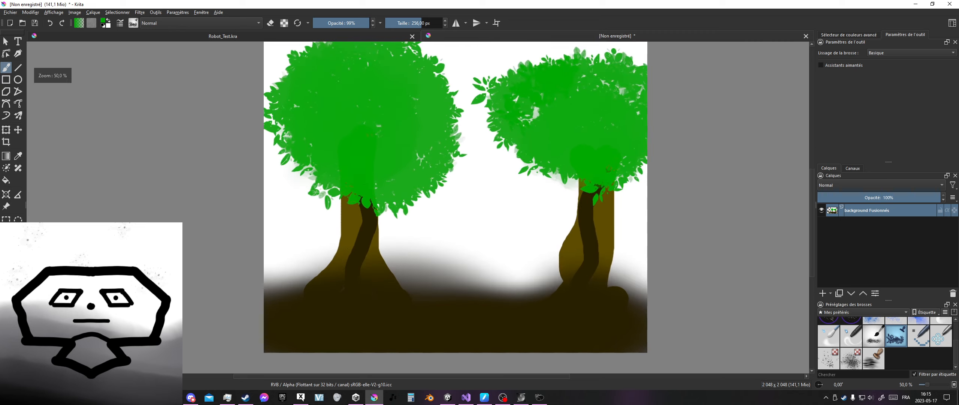
{"action": "left_click", "coordinate": [857, 367]}
{"action": "left_click_drag", "start_coordinate": [351, 228], "coordinate": [381, 196]}
{"action": "left_click", "coordinate": [456, 285], "text": "ctrl"}
{"action": "mouse_move", "coordinate": [509, 274]}
{"action": "left_mouse_down"}
{"action": "mouse_move", "coordinate": [664, 288]}
{"action": "mouse_move", "coordinate": [300, 243]}
{"action": "mouse_move", "coordinate": [356, 268]}
{"action": "left_mouse_up"}
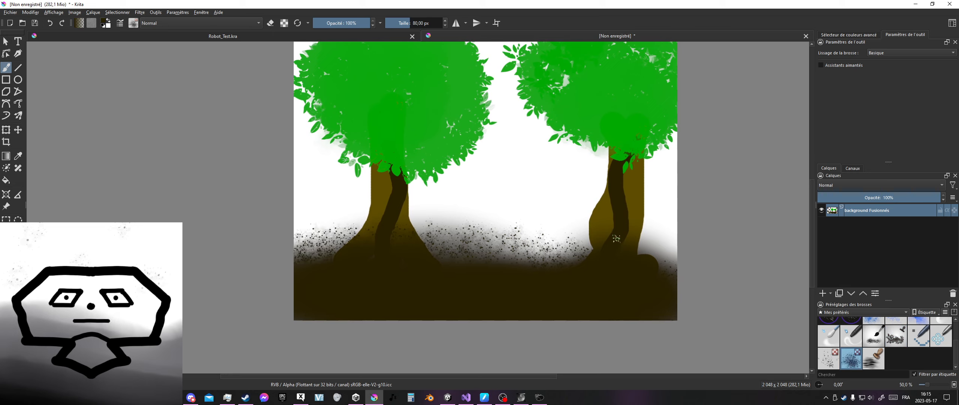
Step: Texture both tree trunks with fine dark brown speckles at a brush size of 19.29 px
{"action": "left_click_drag", "start_coordinate": [631, 213], "coordinate": [608, 213]}
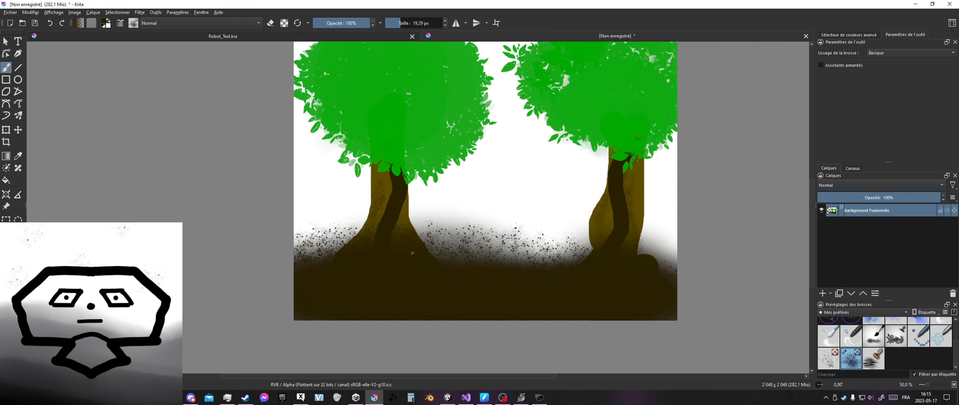
{"action": "scroll", "coordinate": [394, 199], "scroll_direction": "down", "scroll_amount": 2}
{"action": "left_click_drag", "start_coordinate": [658, 312], "coordinate": [722, 264]}
{"action": "scroll", "coordinate": [718, 256], "scroll_direction": "up", "scroll_amount": 1}
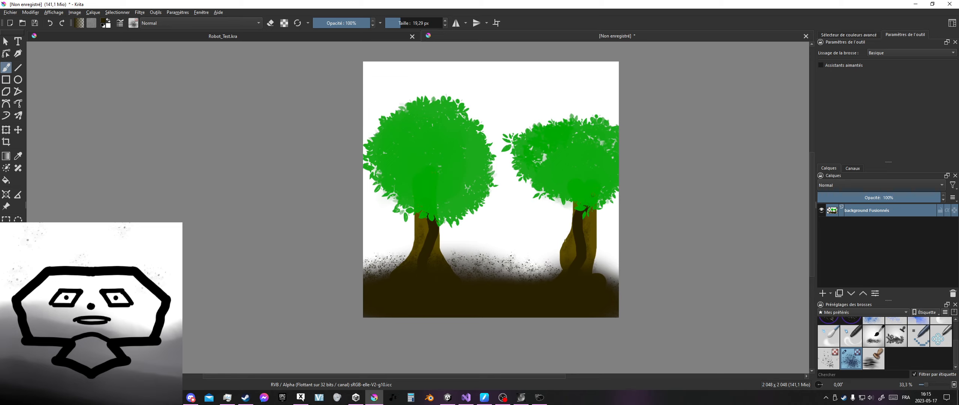
{"action": "left_click_drag", "start_coordinate": [623, 238], "coordinate": [592, 237]}
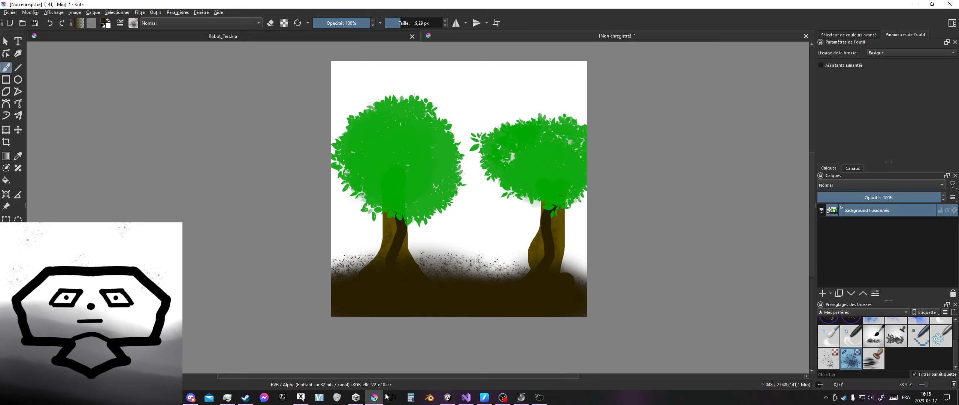
{"action": "left_click_drag", "start_coordinate": [491, 234], "coordinate": [481, 238]}
{"action": "scroll", "coordinate": [462, 233], "scroll_direction": "up", "scroll_amount": 1}
{"action": "scroll", "coordinate": [462, 234], "scroll_direction": "down", "scroll_amount": 1}
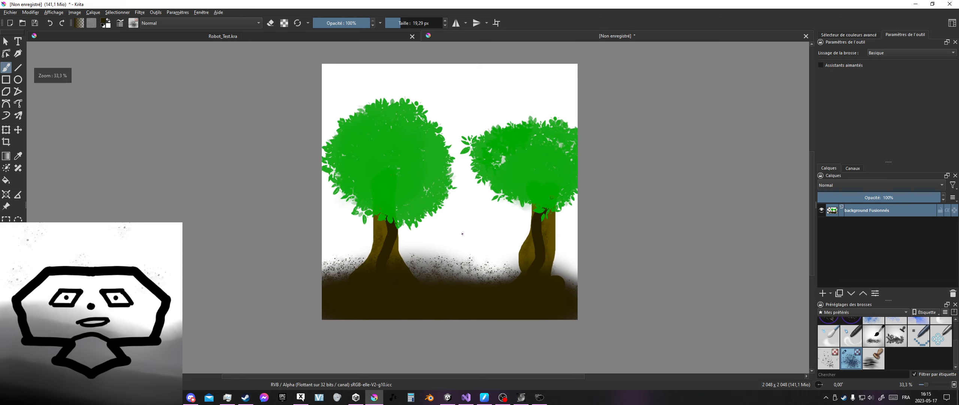
Step: Choose the Basic-1 brush and add a new paint layer above the merged background
{"action": "scroll", "coordinate": [885, 341], "scroll_direction": "up", "scroll_amount": 2}
{"action": "left_click", "coordinate": [896, 327]}
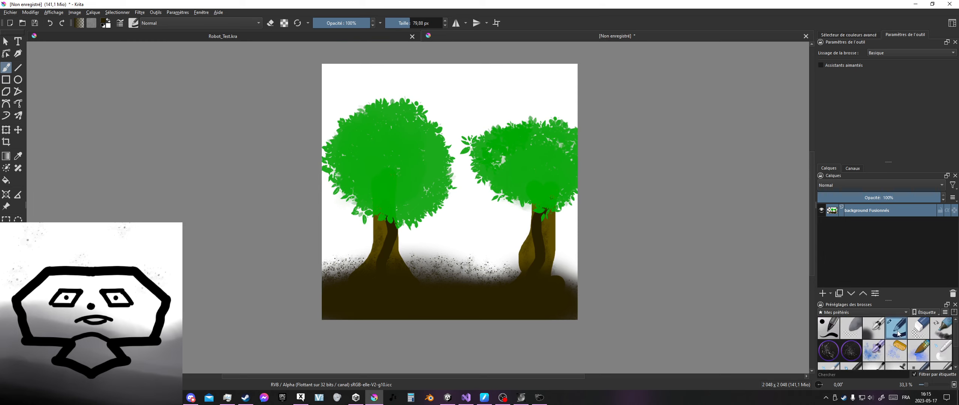
{"action": "left_click_drag", "start_coordinate": [545, 186], "coordinate": [554, 186]}
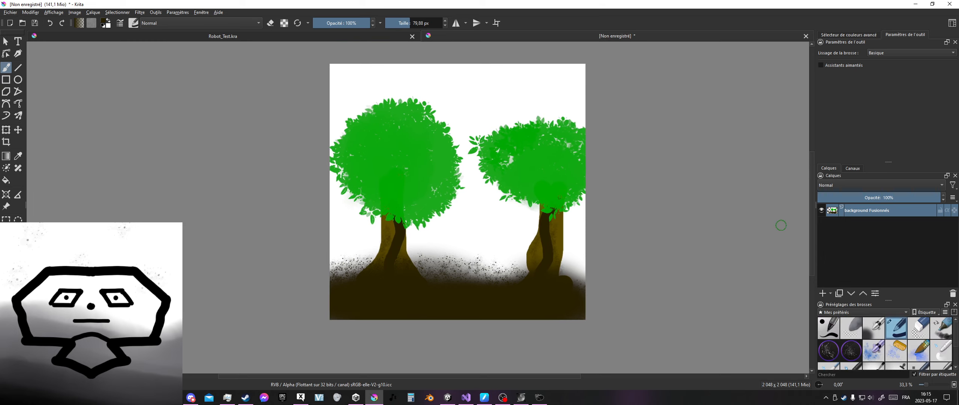
{"action": "left_click", "coordinate": [823, 293]}
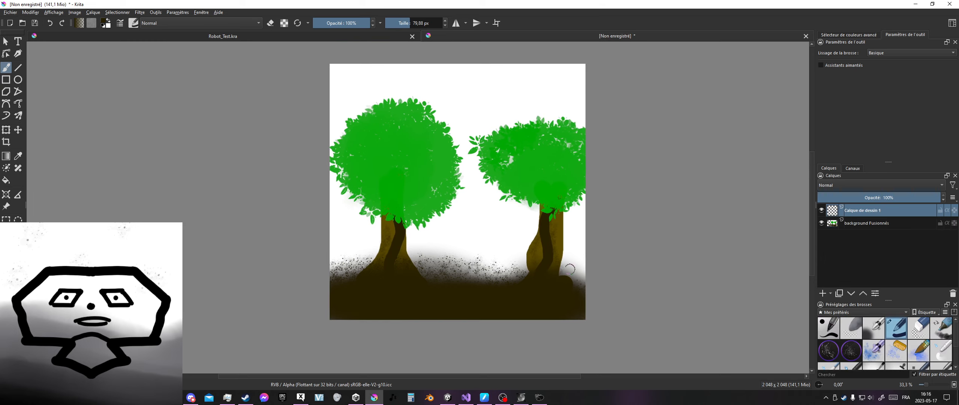
Step: Set the brush color to black and reduce the brush size to 29.29 px
{"action": "key", "text": "bracketleft"}
{"action": "key", "text": "bracketleft"}
{"action": "right_click", "coordinate": [468, 224]}
{"action": "left_click", "coordinate": [455, 194]}
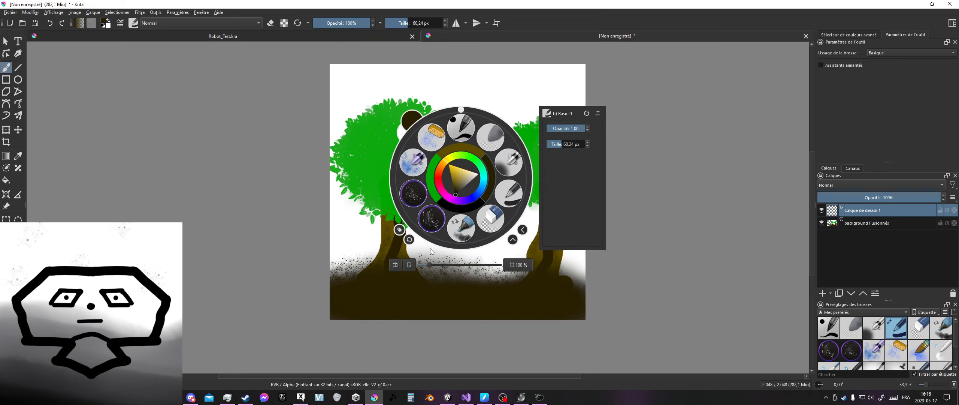
{"action": "left_click", "coordinate": [314, 212]}
{"action": "scroll", "coordinate": [436, 235], "scroll_direction": "up", "scroll_amount": 1, "text": "ctrl"}
{"action": "key", "text": "bracketleft"}
{"action": "key", "text": "bracketleft"}
{"action": "key", "text": "bracketleft"}
{"action": "key", "text": "bracketleft"}
{"action": "key", "text": "bracketleft"}
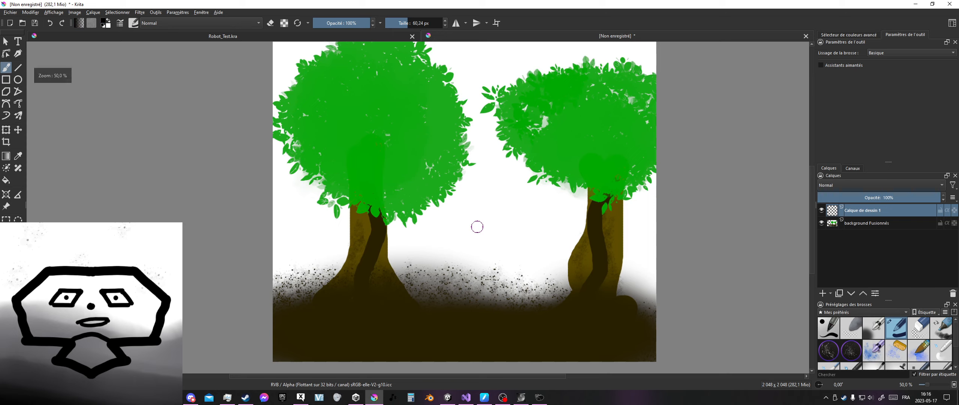
Step: Outline a character's torso and diamond-shaped head in black between the two trees
{"action": "mouse_move", "coordinate": [406, 278]}
{"action": "left_mouse_down"}
{"action": "mouse_move", "coordinate": [425, 227]}
{"action": "mouse_move", "coordinate": [544, 237]}
{"action": "mouse_move", "coordinate": [584, 306]}
{"action": "left_mouse_up"}
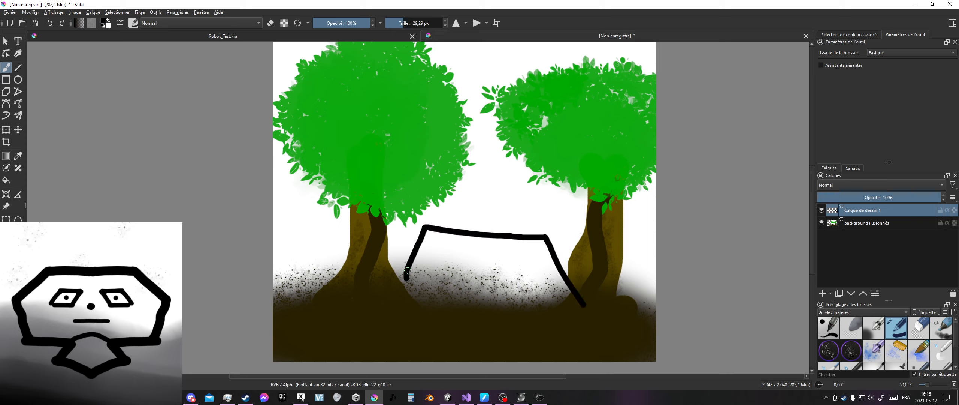
{"action": "left_click_drag", "start_coordinate": [406, 277], "coordinate": [380, 361]}
{"action": "left_click_drag", "start_coordinate": [437, 283], "coordinate": [393, 257]}
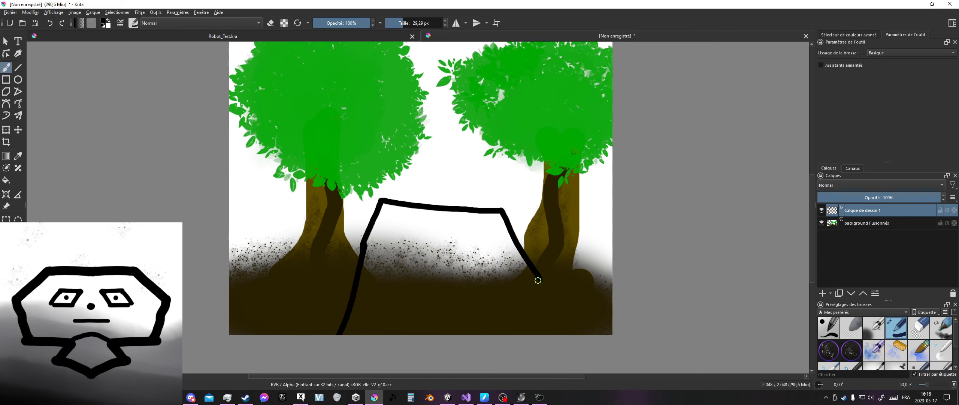
{"action": "left_click_drag", "start_coordinate": [538, 281], "coordinate": [551, 334]}
{"action": "mouse_move", "coordinate": [480, 196]}
{"action": "left_mouse_down"}
{"action": "mouse_move", "coordinate": [490, 253]}
{"action": "mouse_move", "coordinate": [425, 226]}
{"action": "mouse_move", "coordinate": [463, 184]}
{"action": "mouse_move", "coordinate": [499, 212]}
{"action": "mouse_move", "coordinate": [485, 260]}
{"action": "left_mouse_up"}
{"action": "scroll", "coordinate": [447, 258], "scroll_direction": "down", "scroll_amount": 1}
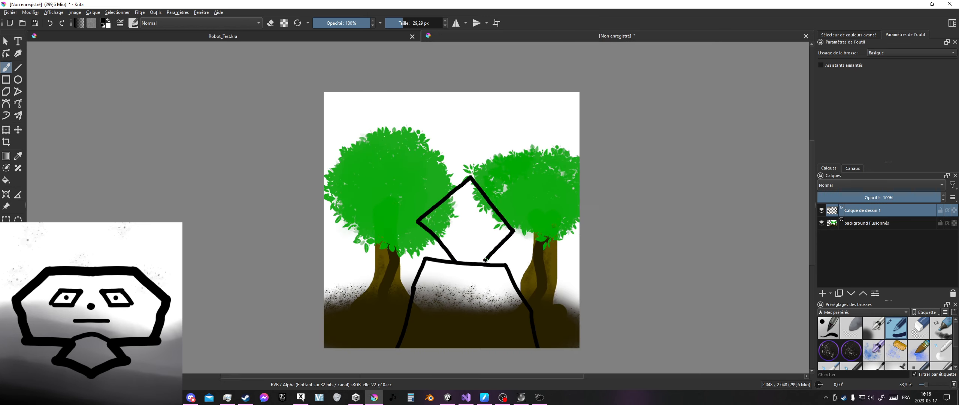
Step: Draw a vertical center line down the character's torso with short branching strokes along it
{"action": "scroll", "coordinate": [454, 273], "scroll_direction": "up", "scroll_amount": 2}
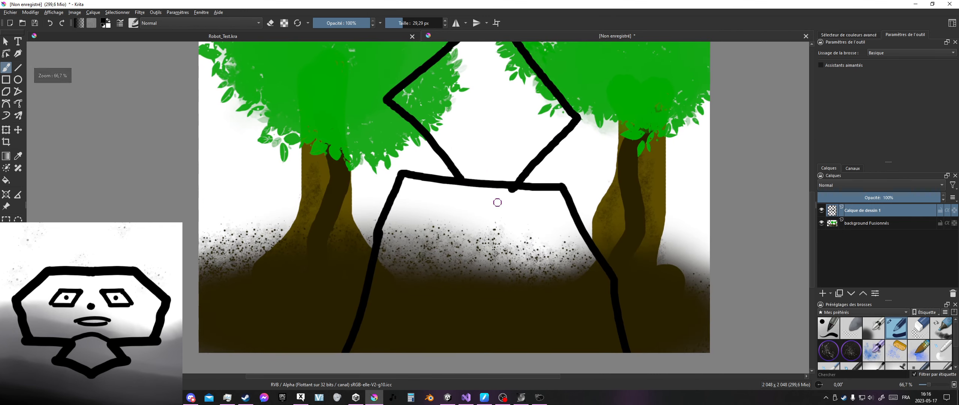
{"action": "left_click_drag", "start_coordinate": [488, 189], "coordinate": [484, 351]}
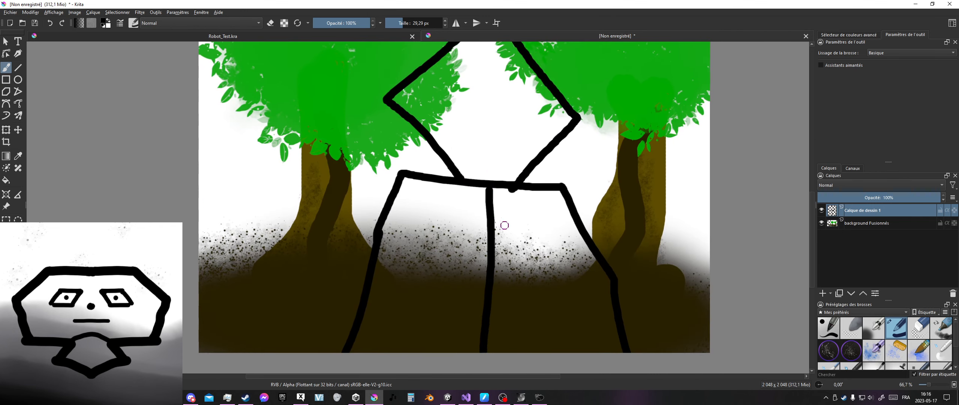
{"action": "mouse_move", "coordinate": [496, 222]}
{"action": "left_mouse_down"}
{"action": "mouse_move", "coordinate": [477, 233]}
{"action": "mouse_move", "coordinate": [500, 262]}
{"action": "mouse_move", "coordinate": [479, 288]}
{"action": "mouse_move", "coordinate": [498, 315]}
{"action": "mouse_move", "coordinate": [462, 350]}
{"action": "left_mouse_up"}
{"action": "scroll", "coordinate": [515, 237], "scroll_direction": "down", "scroll_amount": 1}
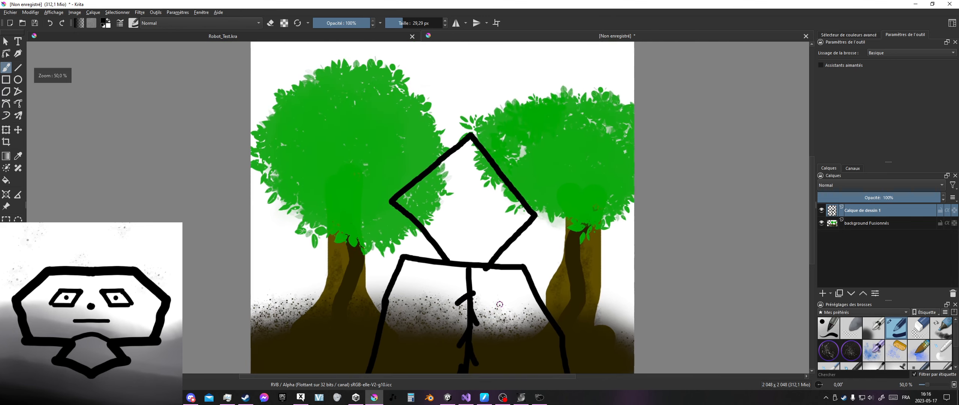
Step: Draw two pointed black horns on the upper edges of the character's head, one per side
{"action": "left_click_drag", "start_coordinate": [500, 304], "coordinate": [516, 349]}
{"action": "mouse_move", "coordinate": [514, 208]}
{"action": "left_mouse_down"}
{"action": "mouse_move", "coordinate": [546, 184]}
{"action": "mouse_move", "coordinate": [525, 202]}
{"action": "mouse_move", "coordinate": [545, 188]}
{"action": "mouse_move", "coordinate": [527, 221]}
{"action": "left_mouse_up"}
{"action": "mouse_move", "coordinate": [458, 198]}
{"action": "left_mouse_down"}
{"action": "mouse_move", "coordinate": [427, 186]}
{"action": "mouse_move", "coordinate": [442, 221]}
{"action": "left_mouse_up"}
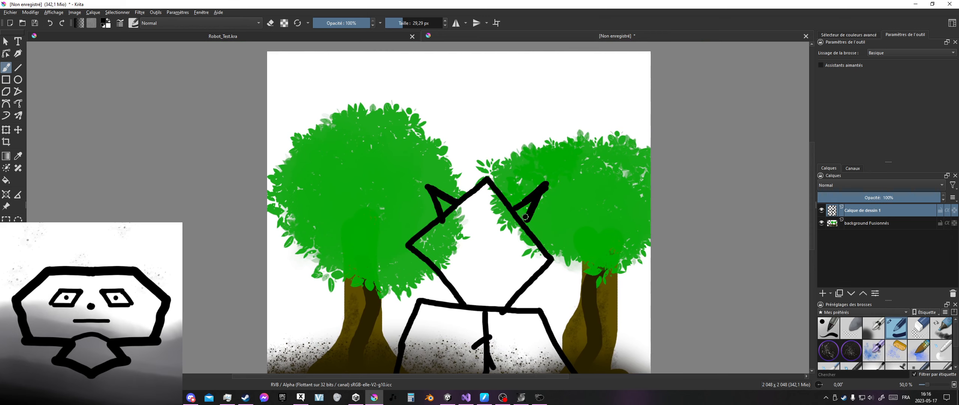
{"action": "scroll", "coordinate": [529, 228], "scroll_direction": "down", "scroll_amount": 1}
Step: Set the brush color to red and paint both of the character's horns solid red
{"action": "right_click", "coordinate": [638, 229]}
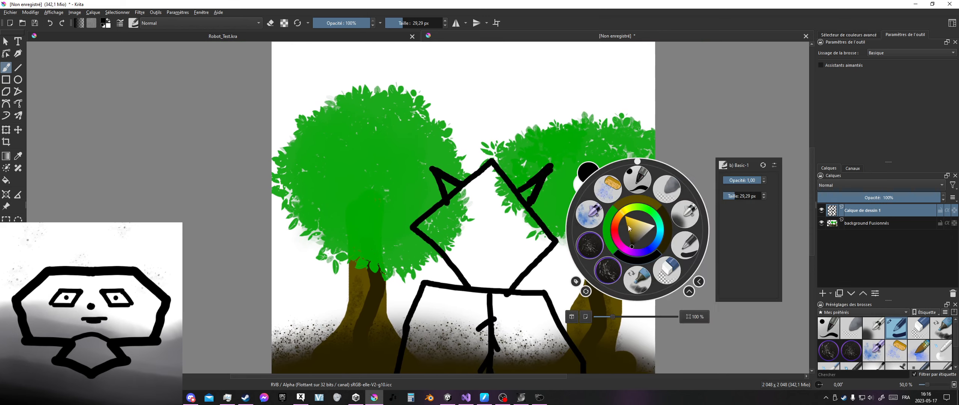
{"action": "left_click", "coordinate": [640, 227]}
{"action": "left_click_drag", "start_coordinate": [546, 173], "coordinate": [525, 192]}
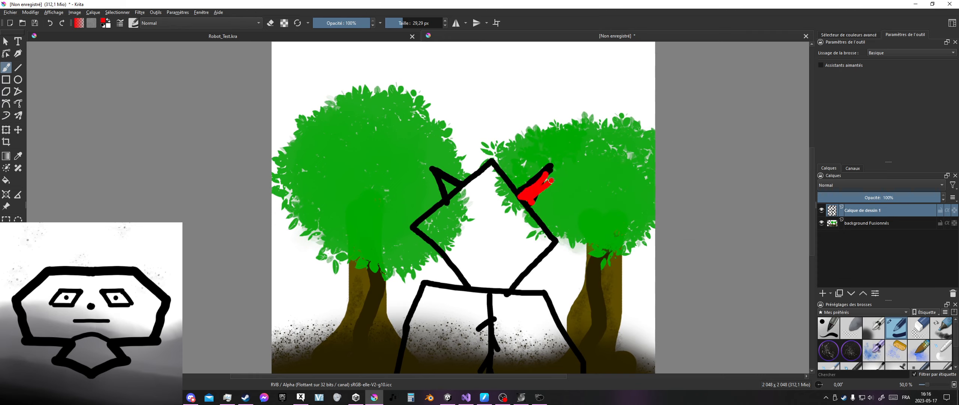
{"action": "key", "text": "ctrl+z"}
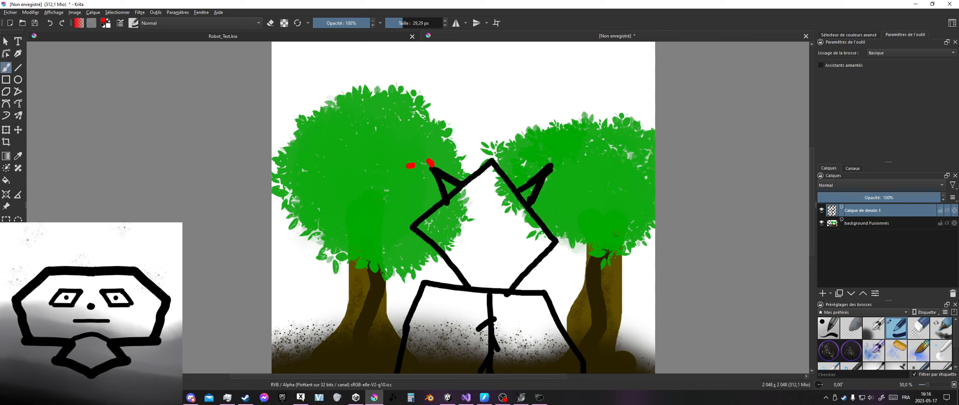
{"action": "key", "text": "ctrl+z"}
{"action": "left_click_drag", "start_coordinate": [431, 168], "coordinate": [443, 171]}
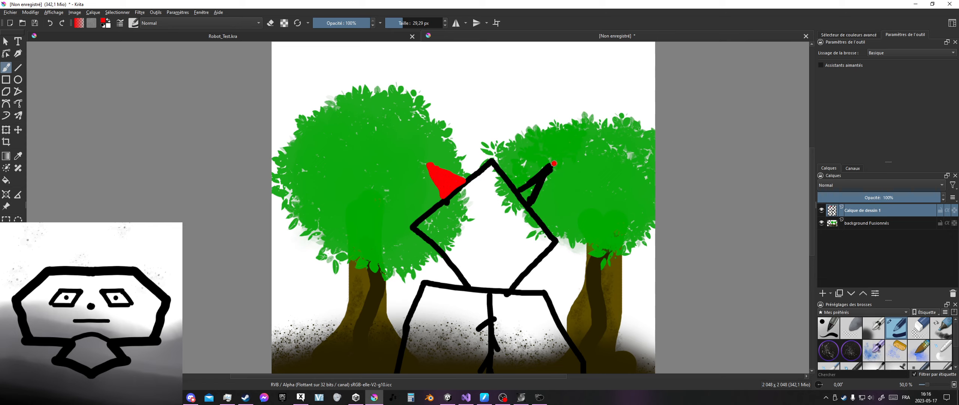
{"action": "mouse_move", "coordinate": [554, 163]}
{"action": "left_mouse_down"}
{"action": "mouse_move", "coordinate": [534, 175]}
{"action": "mouse_move", "coordinate": [527, 202]}
{"action": "left_mouse_up"}
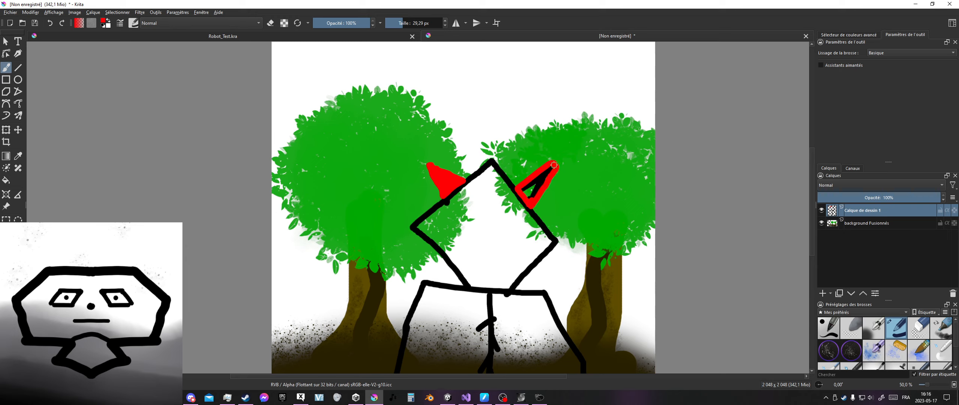
{"action": "mouse_move", "coordinate": [543, 180]}
{"action": "left_mouse_down"}
{"action": "mouse_move", "coordinate": [531, 199]}
{"action": "mouse_move", "coordinate": [541, 175]}
{"action": "left_mouse_up"}
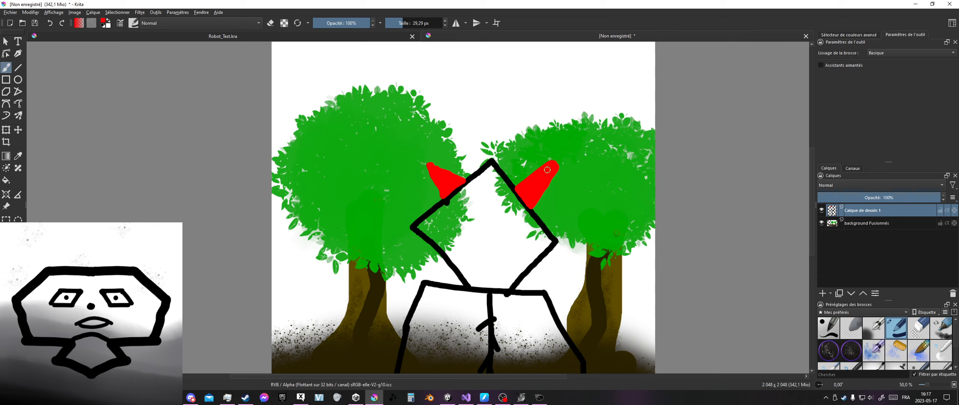
Step: Rename the character's drawing layer as body
{"action": "double_click", "coordinate": [861, 211]}
{"action": "type", "text": "body"}
{"action": "key", "text": "Return"}
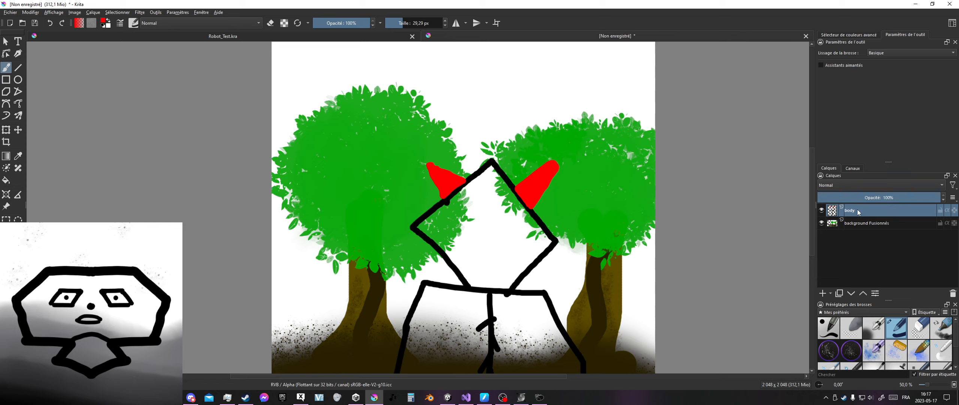
{"action": "left_click_drag", "start_coordinate": [543, 211], "coordinate": [559, 200]}
{"action": "key", "text": "ctrl+z"}
Step: Add a new paint layer above body and name it face
{"action": "left_click", "coordinate": [824, 293]}
{"action": "double_click", "coordinate": [845, 209]}
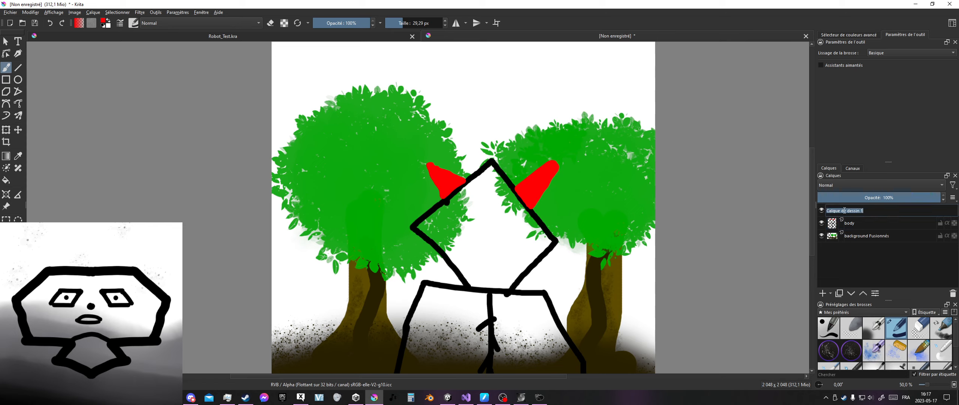
{"action": "type", "text": "face"}
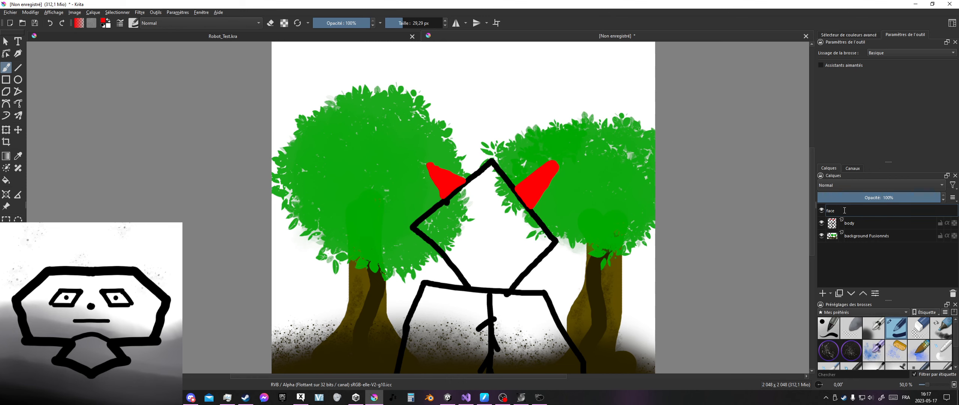
{"action": "key", "text": "Return"}
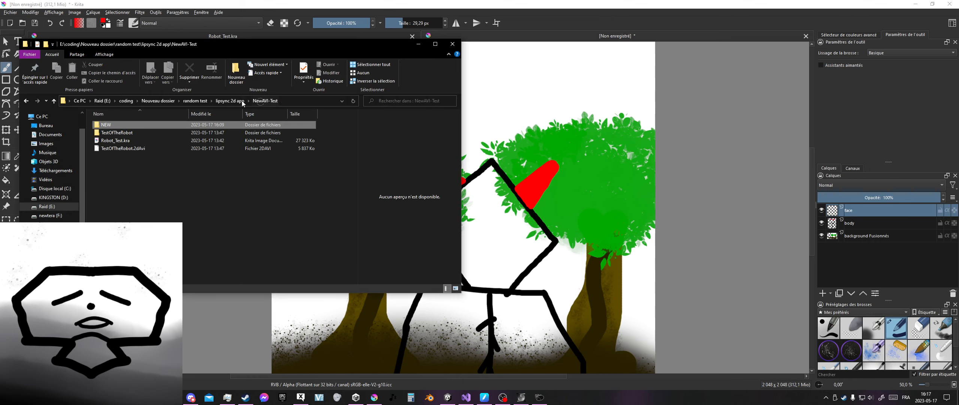
Step: Check the avatar image files in the TestOfTheRobot folder and the contents of the NEW folder, and return to the painting
{"action": "double_click", "coordinate": [162, 133]}
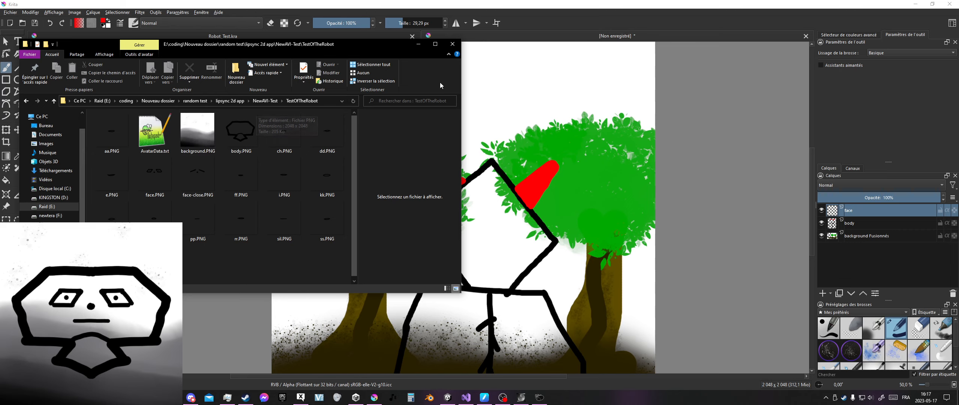
{"action": "left_click", "coordinate": [266, 100]}
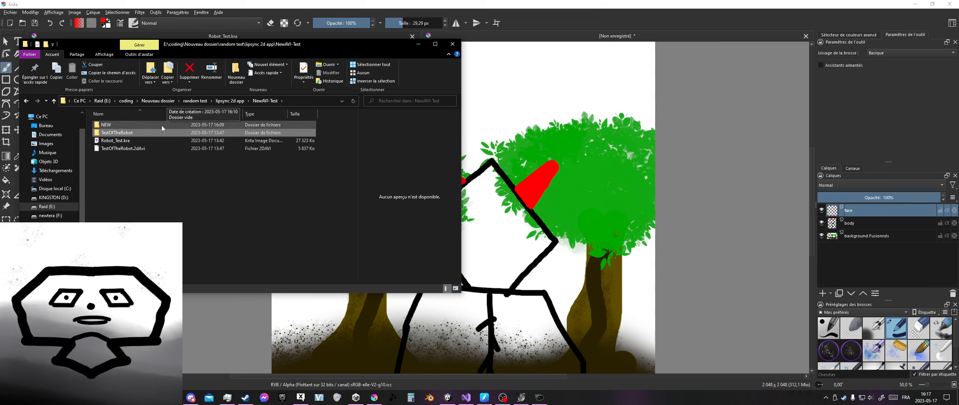
{"action": "double_click", "coordinate": [184, 125]}
{"action": "left_click", "coordinate": [265, 101]}
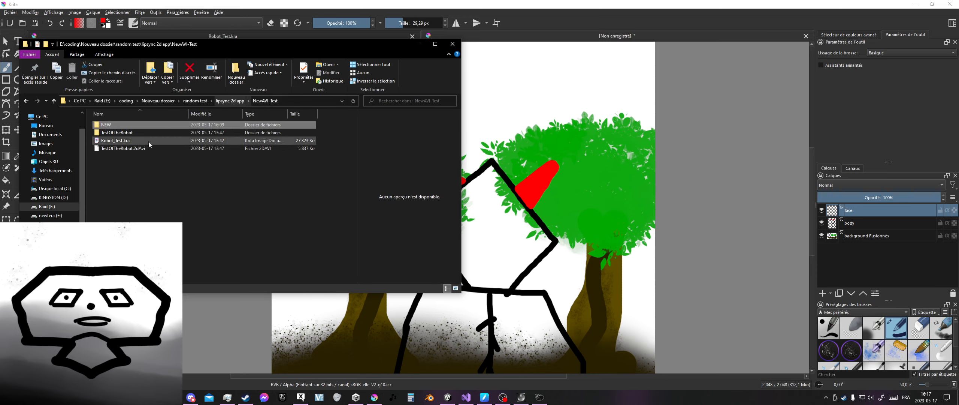
{"action": "double_click", "coordinate": [153, 127]}
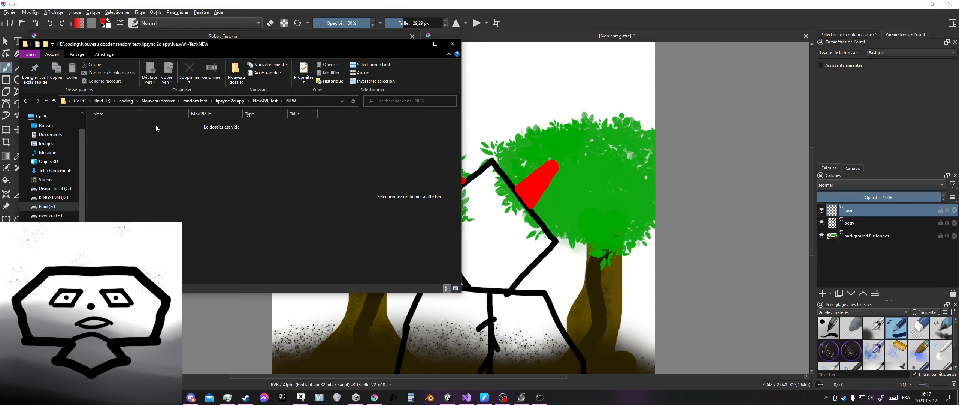
{"action": "left_click", "coordinate": [519, 3]}
Step: Turn on horizontal mirror painting with its axis through the head's peak and reduce the brush size to 12.04 px
{"action": "mouse_move", "coordinate": [520, 168]}
{"action": "left_mouse_down"}
{"action": "mouse_move", "coordinate": [480, 150]}
{"action": "mouse_move", "coordinate": [460, 154]}
{"action": "left_mouse_up"}
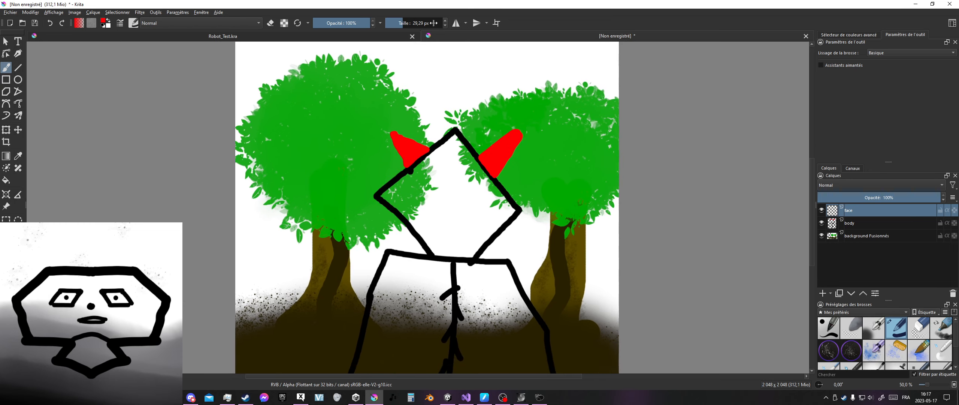
{"action": "left_click", "coordinate": [456, 23]}
{"action": "left_click_drag", "start_coordinate": [427, 66], "coordinate": [455, 63]}
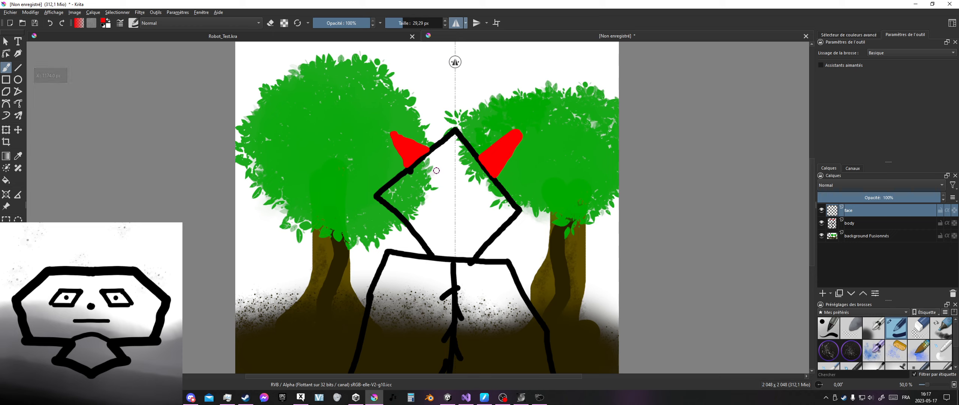
{"action": "mouse_move", "coordinate": [447, 171]}
{"action": "left_mouse_down"}
{"action": "mouse_move", "coordinate": [412, 178]}
{"action": "mouse_move", "coordinate": [450, 175]}
{"action": "left_mouse_up"}
{"action": "key", "text": "ctrl+z"}
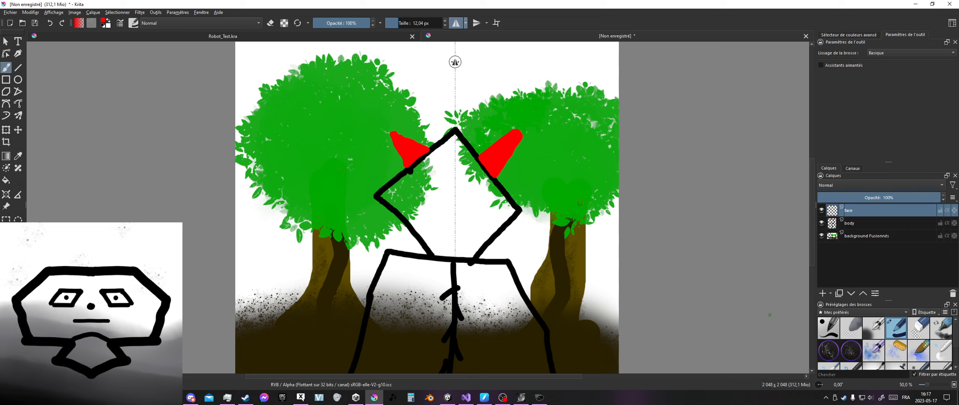
Step: Set the brush color to black and draw mirrored oval eyes with small curved pupils on the face layer
{"action": "right_click", "coordinate": [485, 226]}
{"action": "left_click", "coordinate": [484, 257]}
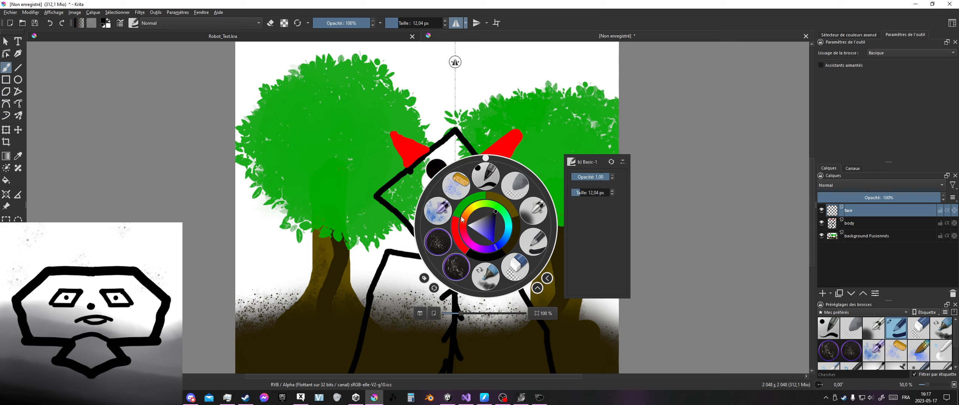
{"action": "right_click", "coordinate": [484, 256]}
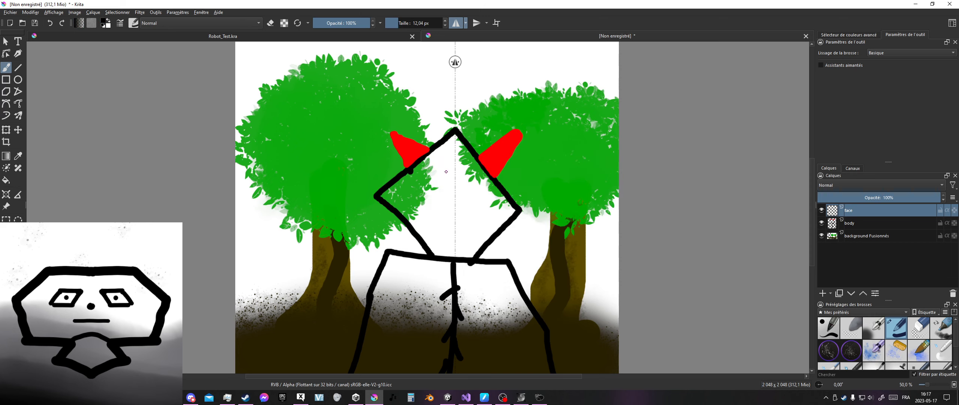
{"action": "left_click_drag", "start_coordinate": [449, 171], "coordinate": [431, 166]}
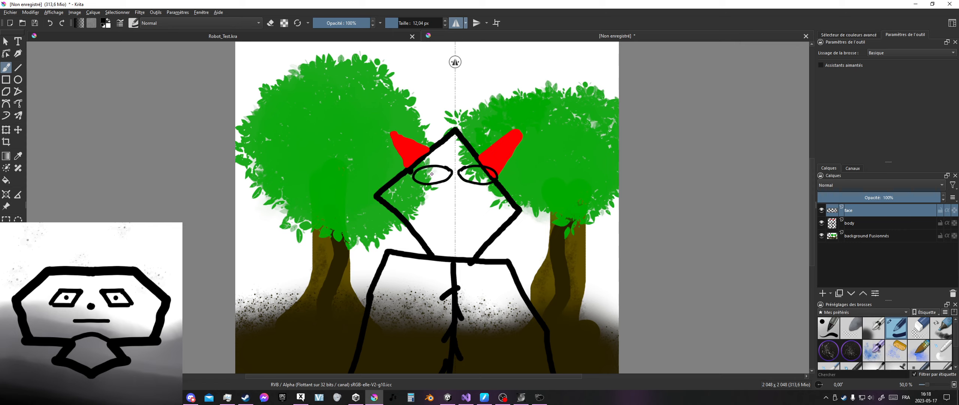
{"action": "left_click_drag", "start_coordinate": [430, 173], "coordinate": [430, 180]}
{"action": "left_click_drag", "start_coordinate": [434, 172], "coordinate": [432, 178]}
Step: Turn off mirror painting and draw a small black dot nose just below and between the eyes
{"action": "left_click_drag", "start_coordinate": [451, 147], "coordinate": [429, 135]}
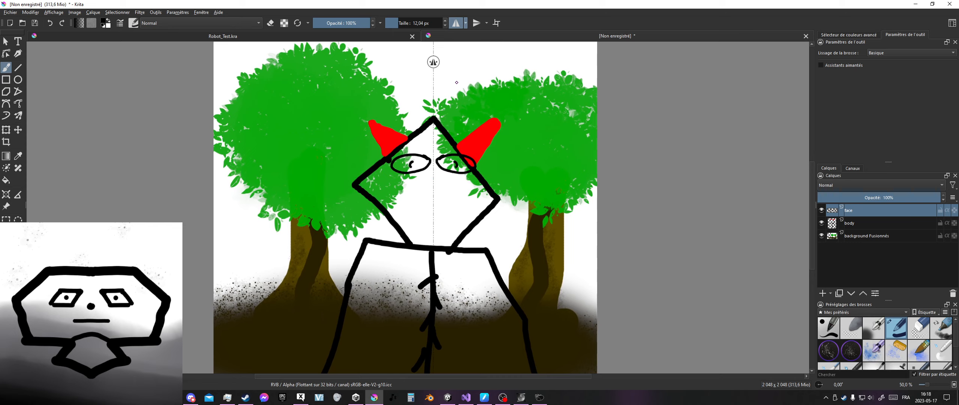
{"action": "left_click", "coordinate": [456, 23]}
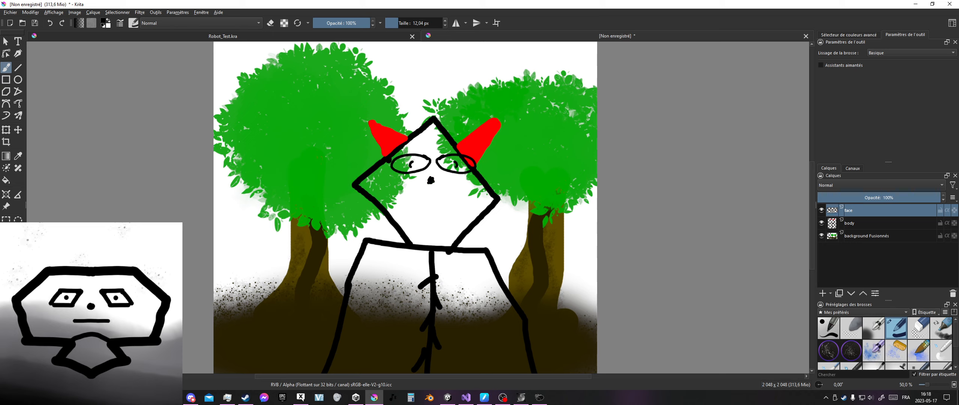
Step: Duplicate the face layer and rename the copy as face-close
{"action": "left_click", "coordinate": [823, 293]}
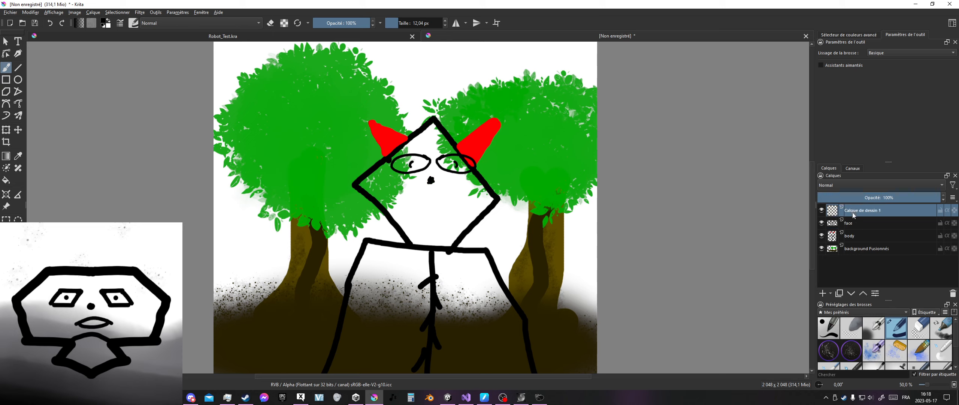
{"action": "key", "text": "ctrl+z"}
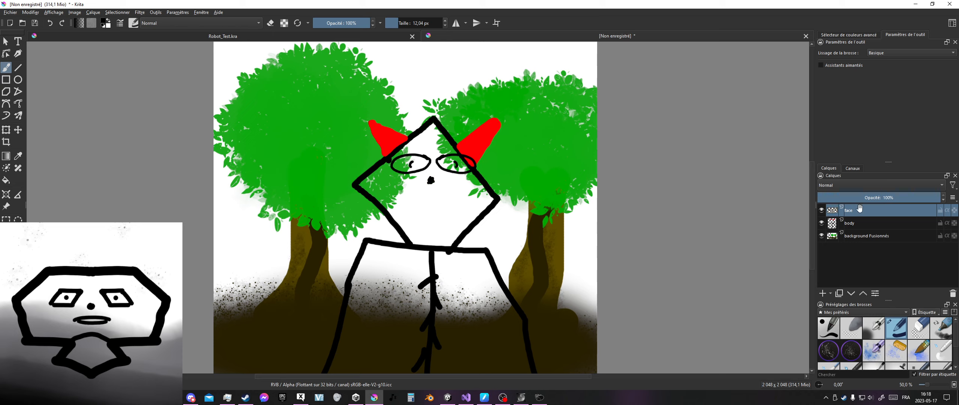
{"action": "key", "text": "ctrl+j"}
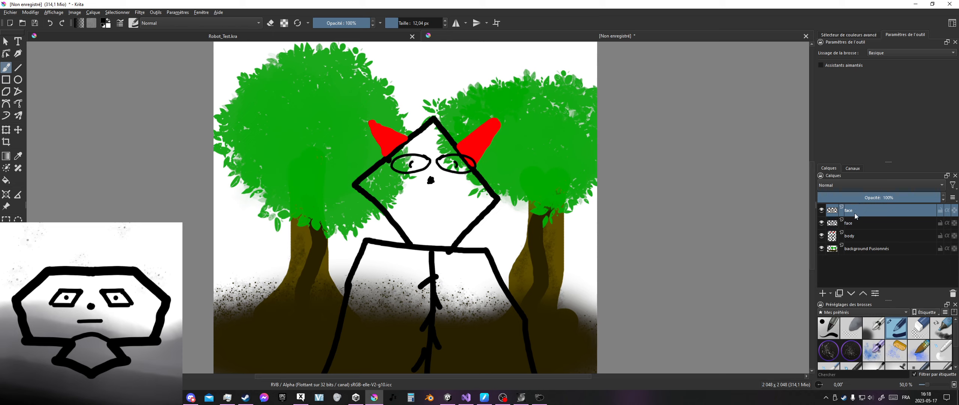
{"action": "double_click", "coordinate": [858, 212]}
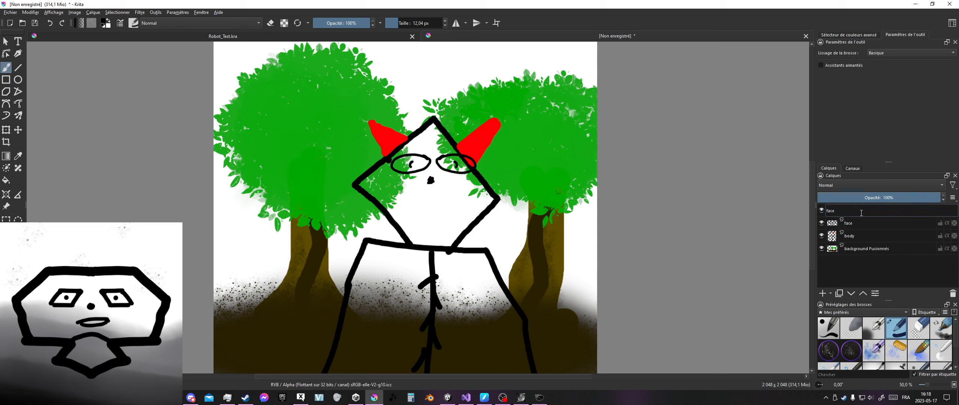
{"action": "type", "text": "-close"}
{"action": "key", "text": "Return"}
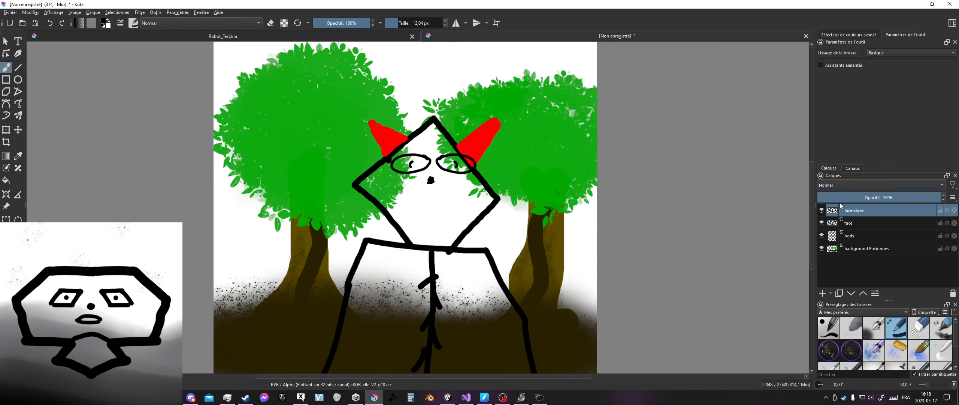
Step: Check the face-close image in the TestOfTheRobot folder as a reference and return to the painting
{"action": "left_click", "coordinate": [172, 397]}
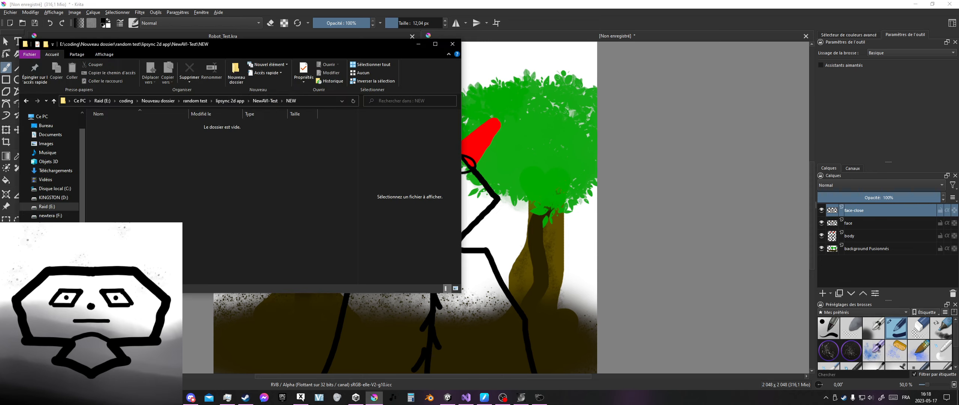
{"action": "left_click", "coordinate": [265, 100]}
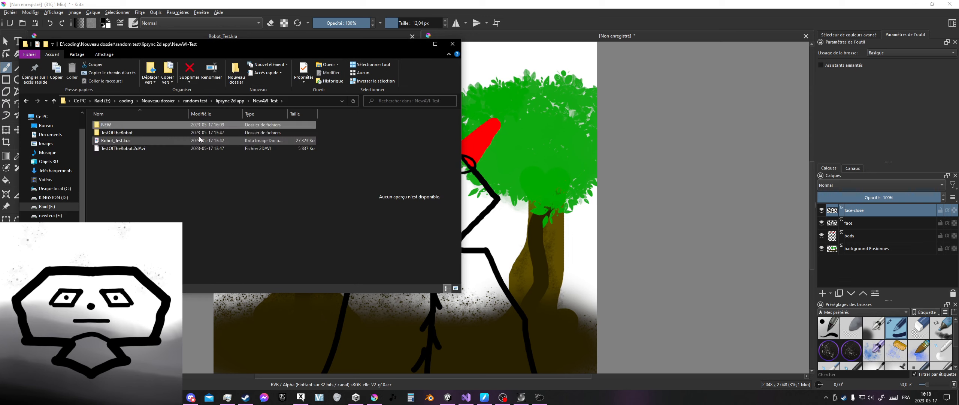
{"action": "double_click", "coordinate": [174, 139]}
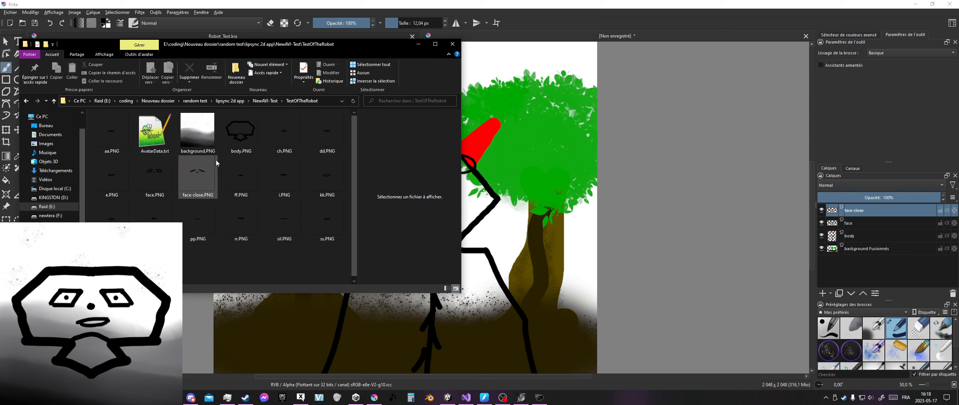
{"action": "left_click", "coordinate": [807, 190]}
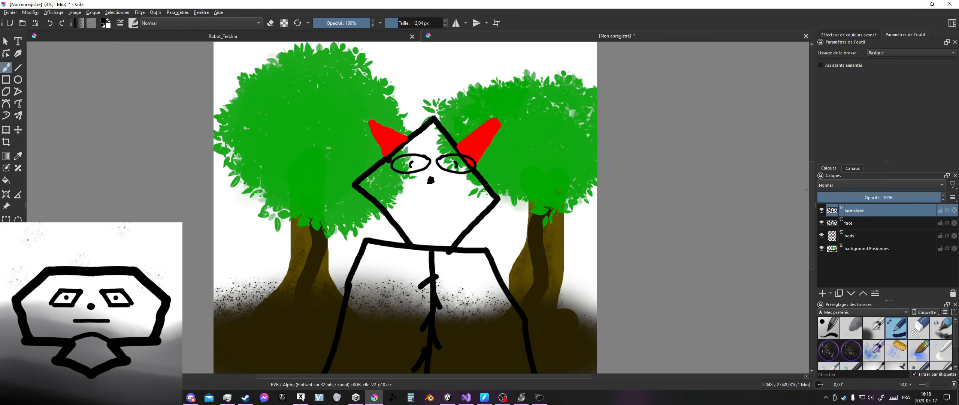
Step: Erase the open eyes on the face-close layer and draw a thin closed-eye line in place of each
{"action": "left_click", "coordinate": [822, 222]}
{"action": "left_click", "coordinate": [270, 23]}
{"action": "mouse_move", "coordinate": [444, 156]}
{"action": "left_mouse_down"}
{"action": "mouse_move", "coordinate": [392, 167]}
{"action": "mouse_move", "coordinate": [465, 158]}
{"action": "mouse_move", "coordinate": [393, 167]}
{"action": "mouse_move", "coordinate": [408, 160]}
{"action": "left_mouse_up"}
{"action": "left_click", "coordinate": [822, 223]}
{"action": "key", "text": "e"}
{"action": "left_click_drag", "start_coordinate": [439, 159], "coordinate": [468, 167]}
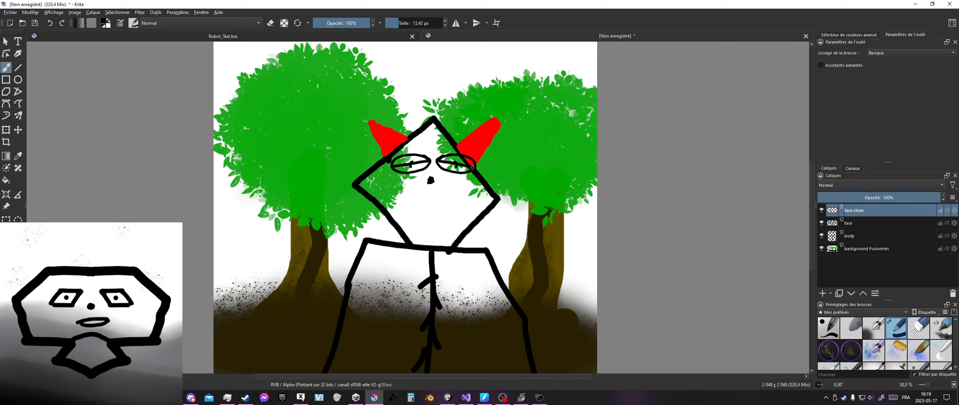
Step: Compare the open and closed eyes, hide the face and face-close layers, and select the body layer
{"action": "left_click", "coordinate": [821, 223]}
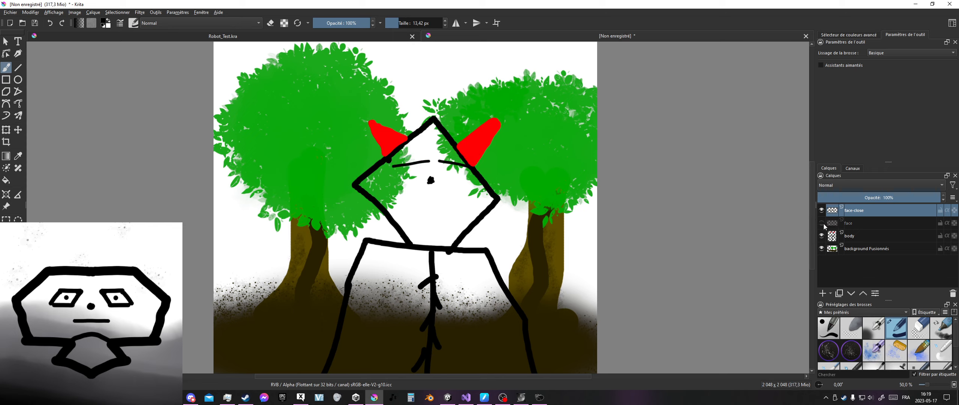
{"action": "left_click", "coordinate": [821, 224]}
{"action": "left_click", "coordinate": [822, 223]}
{"action": "left_click", "coordinate": [821, 210]}
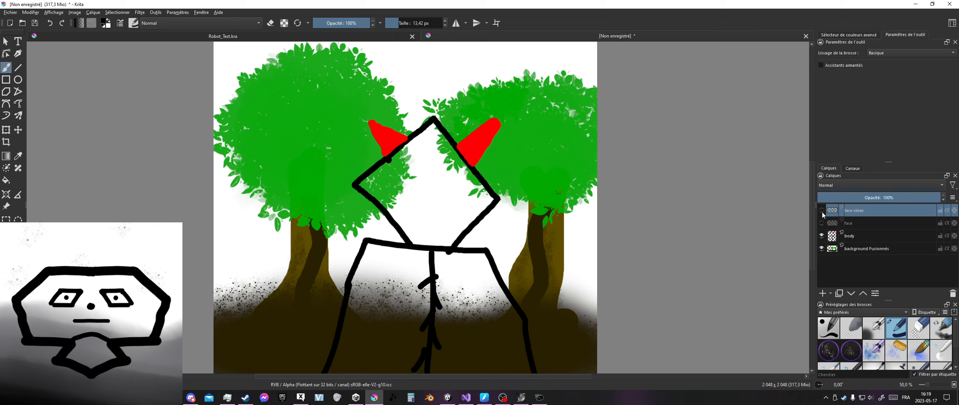
{"action": "left_click", "coordinate": [858, 237]}
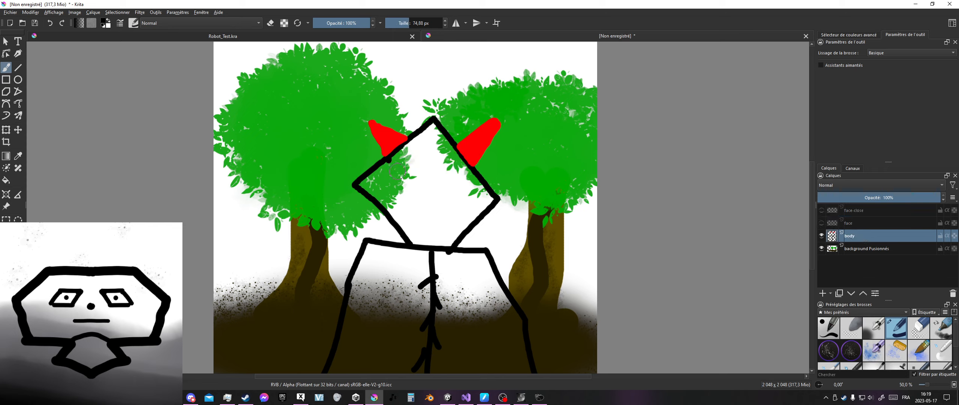
{"action": "mouse_move", "coordinate": [437, 146]}
{"action": "left_mouse_down"}
{"action": "mouse_move", "coordinate": [425, 125]}
{"action": "mouse_move", "coordinate": [436, 142]}
{"action": "mouse_move", "coordinate": [431, 128]}
{"action": "mouse_move", "coordinate": [396, 170]}
{"action": "mouse_move", "coordinate": [412, 149]}
{"action": "left_mouse_up"}
{"action": "key", "text": "ctrl+z"}
{"action": "key", "text": "ctrl+z"}
Step: Pick a dark red colour and fill the inside of the diamond-shaped head with it on the body layer, up to the black outline
{"action": "right_click", "coordinate": [414, 172]}
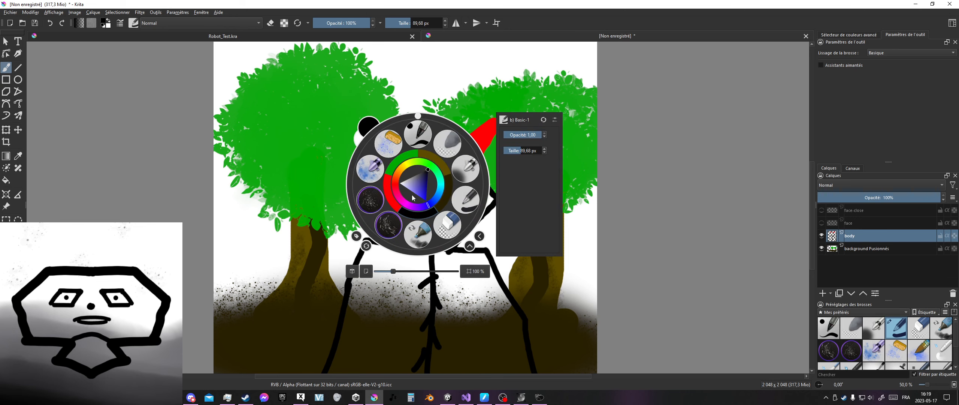
{"action": "left_click_drag", "start_coordinate": [394, 179], "coordinate": [417, 200]}
{"action": "left_click", "coordinate": [416, 192]}
{"action": "right_click", "coordinate": [422, 195]}
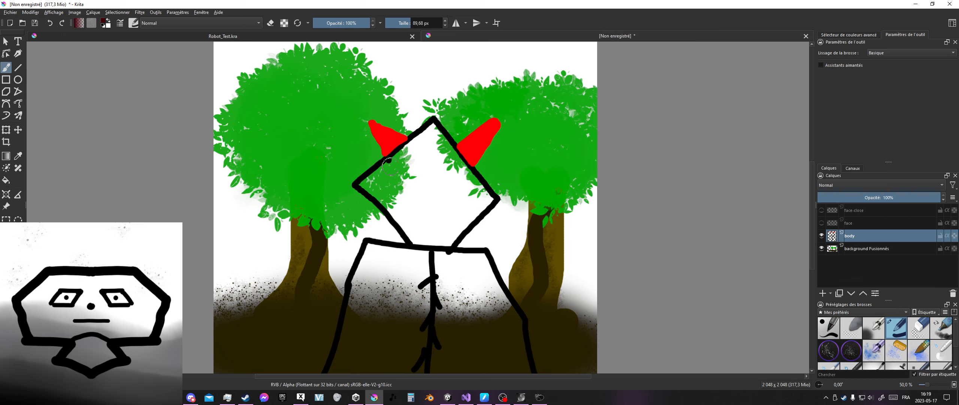
{"action": "mouse_move", "coordinate": [426, 155]}
{"action": "left_mouse_down"}
{"action": "mouse_move", "coordinate": [368, 184]}
{"action": "mouse_move", "coordinate": [420, 235]}
{"action": "mouse_move", "coordinate": [446, 238]}
{"action": "mouse_move", "coordinate": [485, 200]}
{"action": "mouse_move", "coordinate": [439, 139]}
{"action": "mouse_move", "coordinate": [394, 180]}
{"action": "mouse_move", "coordinate": [424, 225]}
{"action": "mouse_move", "coordinate": [445, 225]}
{"action": "mouse_move", "coordinate": [470, 199]}
{"action": "mouse_move", "coordinate": [442, 163]}
{"action": "mouse_move", "coordinate": [456, 202]}
{"action": "mouse_move", "coordinate": [430, 198]}
{"action": "mouse_move", "coordinate": [442, 179]}
{"action": "mouse_move", "coordinate": [423, 175]}
{"action": "mouse_move", "coordinate": [412, 195]}
{"action": "mouse_move", "coordinate": [437, 198]}
{"action": "left_mouse_up"}
{"action": "mouse_move", "coordinate": [395, 221]}
{"action": "left_mouse_down", "text": "shift"}
{"action": "mouse_move", "coordinate": [381, 221]}
{"action": "mouse_move", "coordinate": [419, 226]}
{"action": "mouse_move", "coordinate": [418, 242]}
{"action": "mouse_move", "coordinate": [374, 186]}
{"action": "mouse_move", "coordinate": [393, 207]}
{"action": "left_mouse_up", "text": "shift"}
{"action": "key", "text": "ctrl+z"}
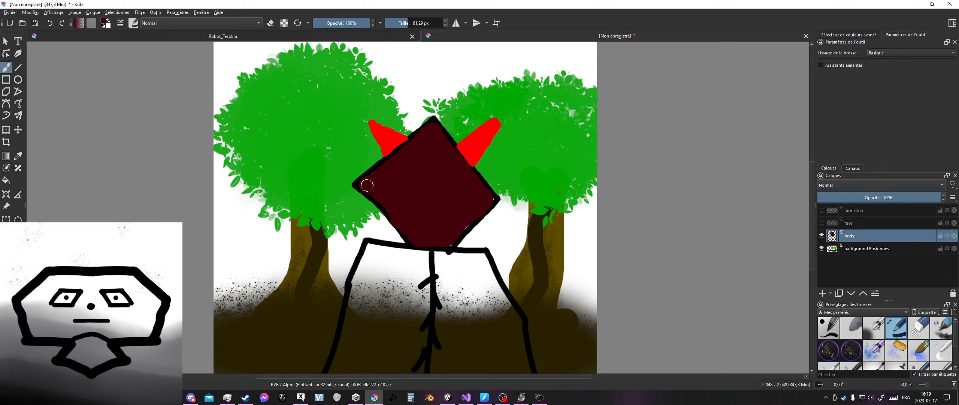
{"action": "left_click_drag", "start_coordinate": [367, 185], "coordinate": [360, 186], "text": "shift"}
{"action": "mouse_move", "coordinate": [494, 199]}
{"action": "left_mouse_down"}
{"action": "mouse_move", "coordinate": [446, 248]}
{"action": "mouse_move", "coordinate": [440, 241]}
{"action": "left_mouse_up"}
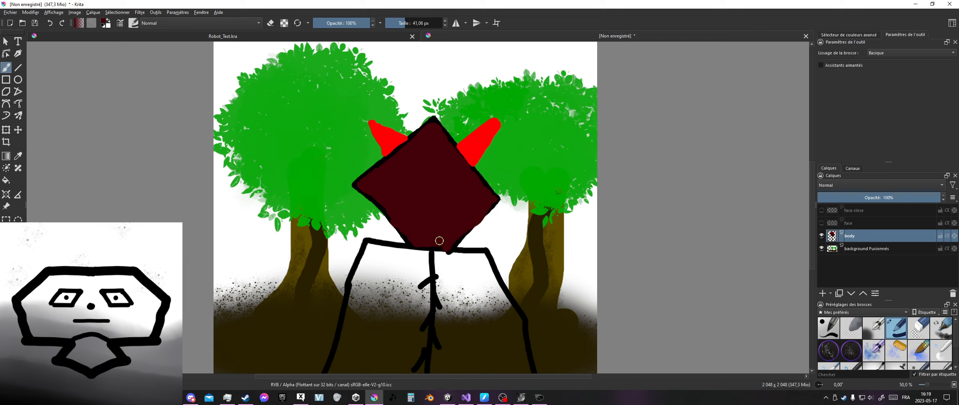
{"action": "left_click_drag", "start_coordinate": [431, 192], "coordinate": [445, 193], "text": "shift"}
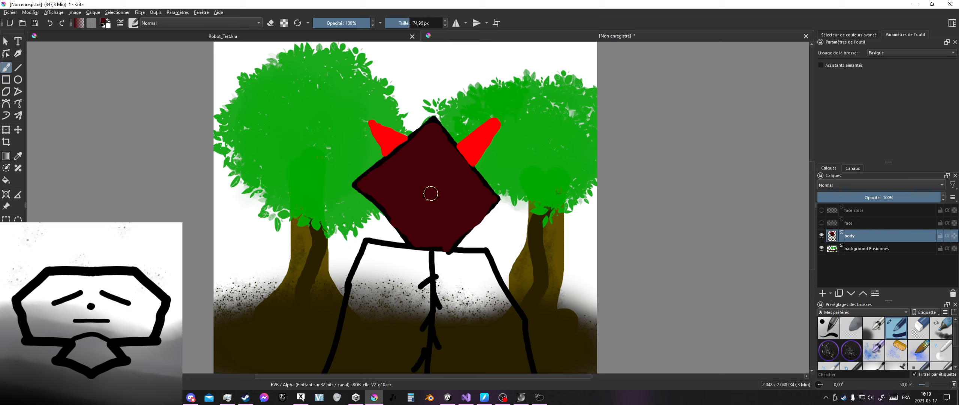
Step: Show and hide the face and face-close layers in turn to check them over the filled head
{"action": "left_click", "coordinate": [822, 223]}
{"action": "left_click", "coordinate": [822, 223]}
{"action": "left_click", "coordinate": [822, 210]}
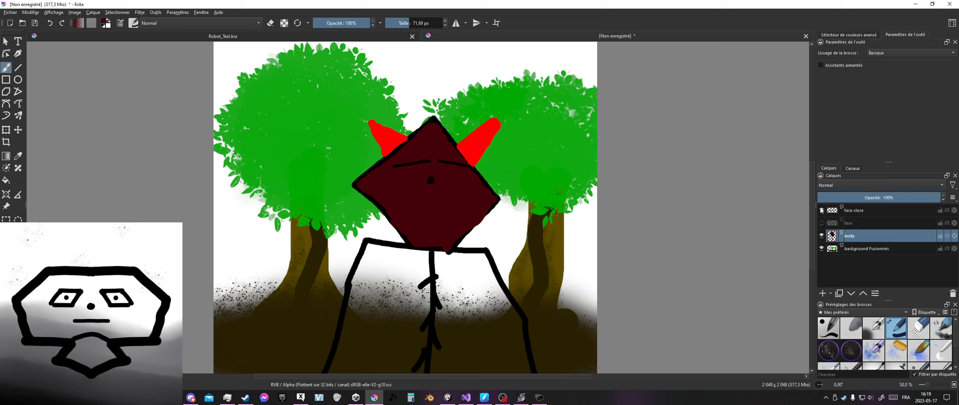
{"action": "left_click", "coordinate": [821, 211]}
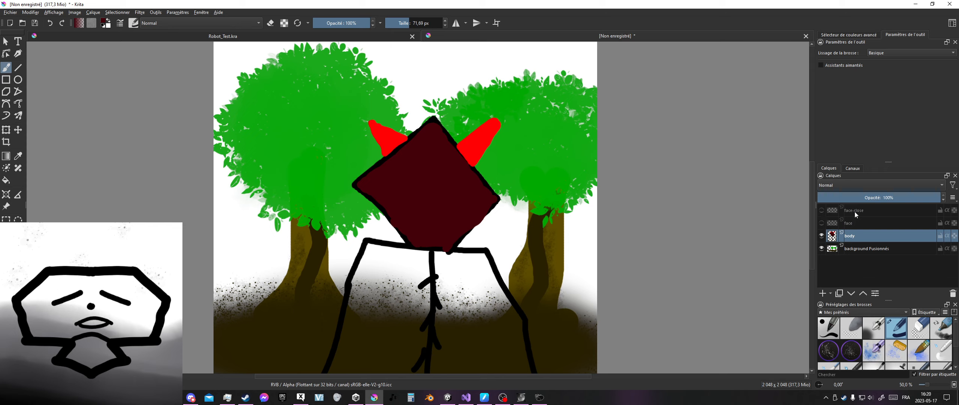
Step: Add a new paint layer above face-close and name it sil
{"action": "left_click_drag", "start_coordinate": [856, 214], "coordinate": [802, 282]}
{"action": "left_click", "coordinate": [823, 293]}
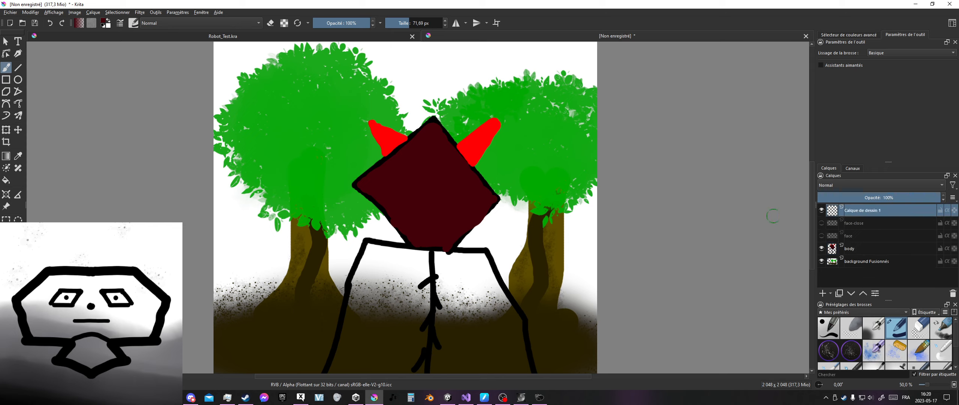
{"action": "double_click", "coordinate": [863, 210]}
{"action": "type", "text": "sa"}
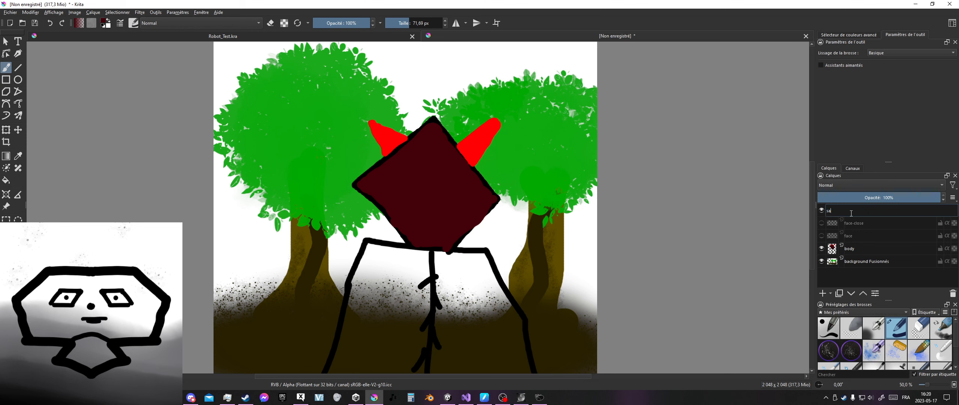
{"action": "key", "text": "BackSpace"}
{"action": "type", "text": "il"}
{"action": "key", "text": "Return"}
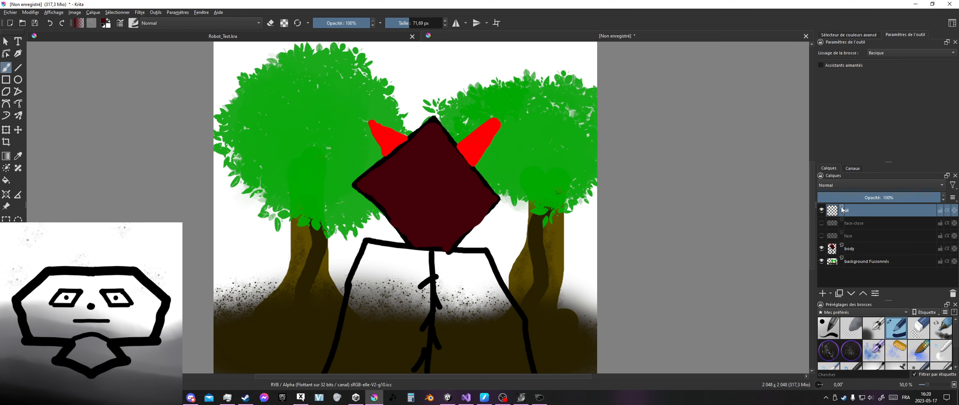
Step: Place the painting side by side with the Meta Quest viseme reference page in the browser, giving the painting the wider share
{"action": "left_click_drag", "start_coordinate": [353, 14], "coordinate": [956, 199]}
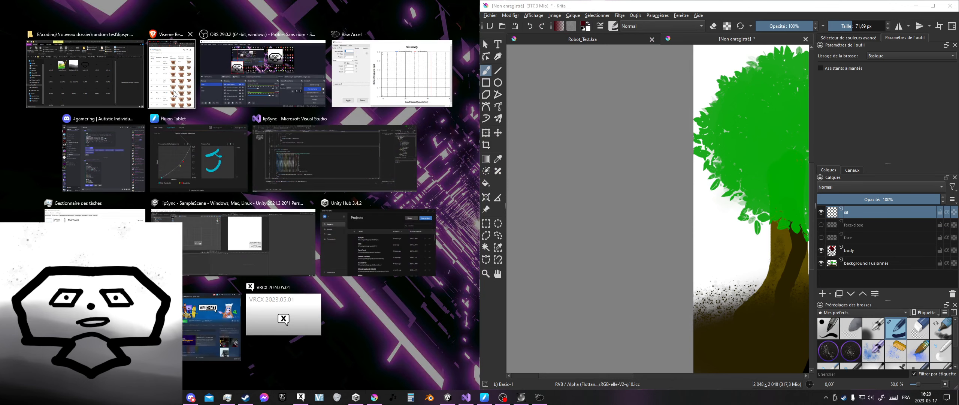
{"action": "left_click", "coordinate": [173, 74]}
{"action": "scroll", "coordinate": [451, 203], "scroll_direction": "up", "scroll_amount": 2}
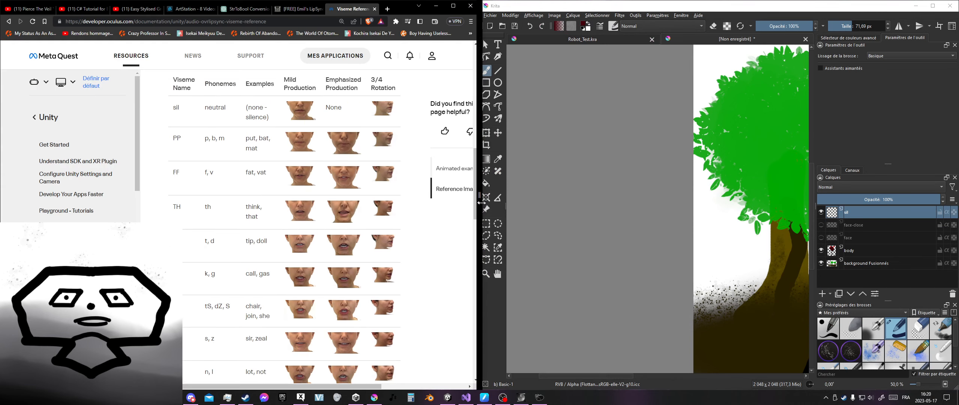
{"action": "left_click_drag", "start_coordinate": [478, 201], "coordinate": [266, 201]}
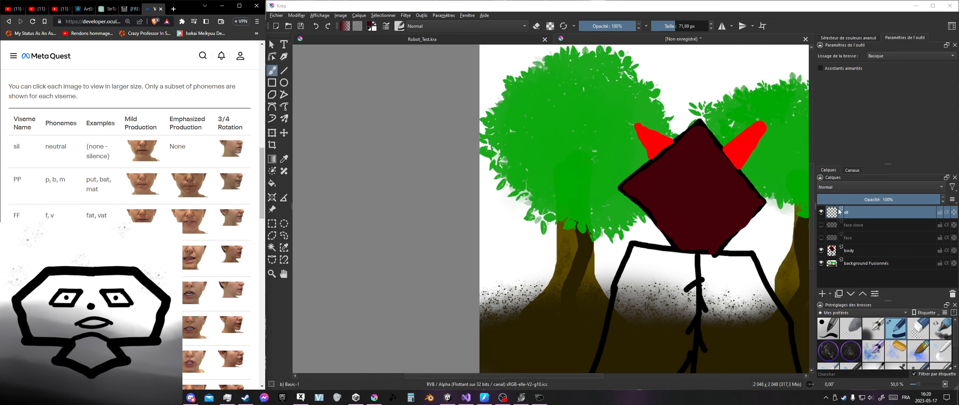
Step: Show the face layer and draw a straight black mouth line below the nose on the sil layer with a 24.56 px brush
{"action": "left_click", "coordinate": [821, 236]}
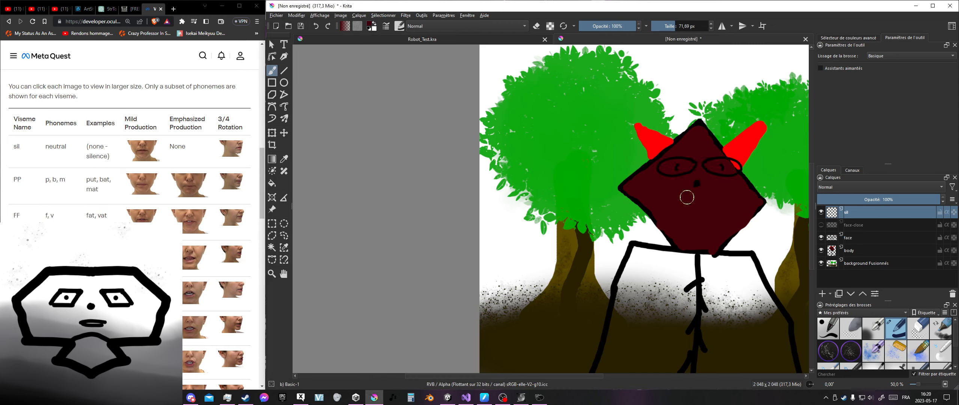
{"action": "left_click_drag", "start_coordinate": [703, 202], "coordinate": [680, 202], "text": "shift"}
{"action": "right_click", "coordinate": [660, 195]}
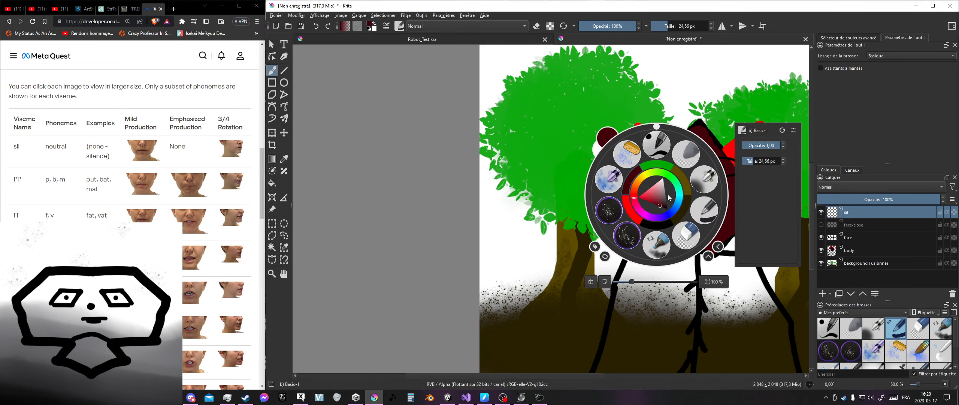
{"action": "left_click", "coordinate": [664, 224]}
{"action": "left_click", "coordinate": [588, 220]}
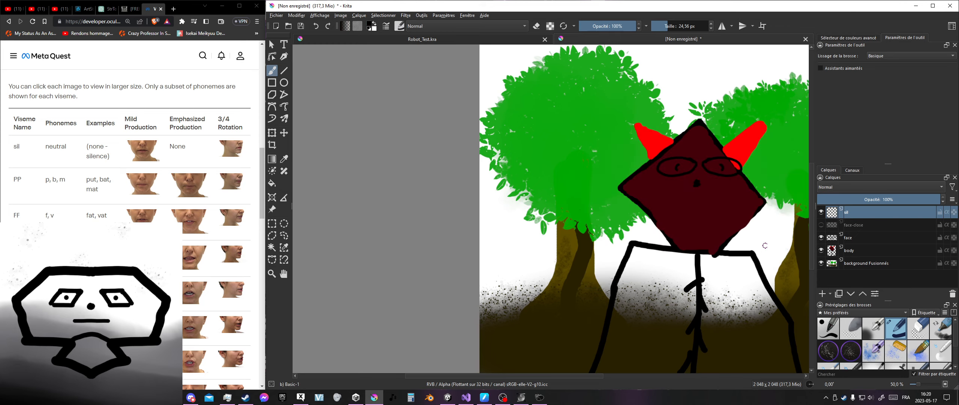
{"action": "left_click_drag", "start_coordinate": [677, 204], "coordinate": [713, 206]}
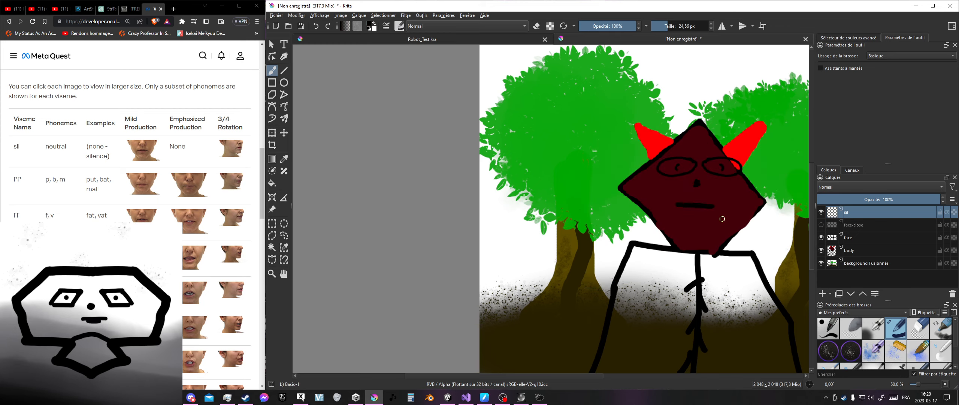
Step: Add a layer named pp above sil, draw its mouth across the sil line with an 18.30 px brush, and hide it
{"action": "left_click", "coordinate": [821, 212]}
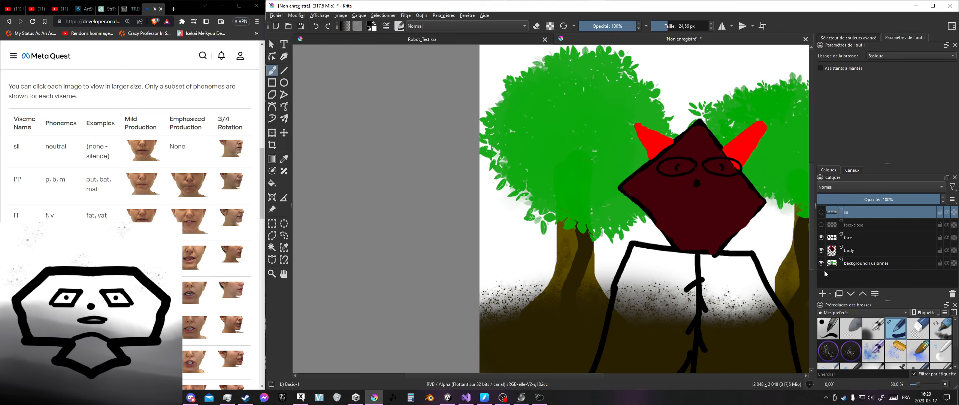
{"action": "left_click", "coordinate": [822, 293]}
{"action": "left_click", "coordinate": [822, 224]}
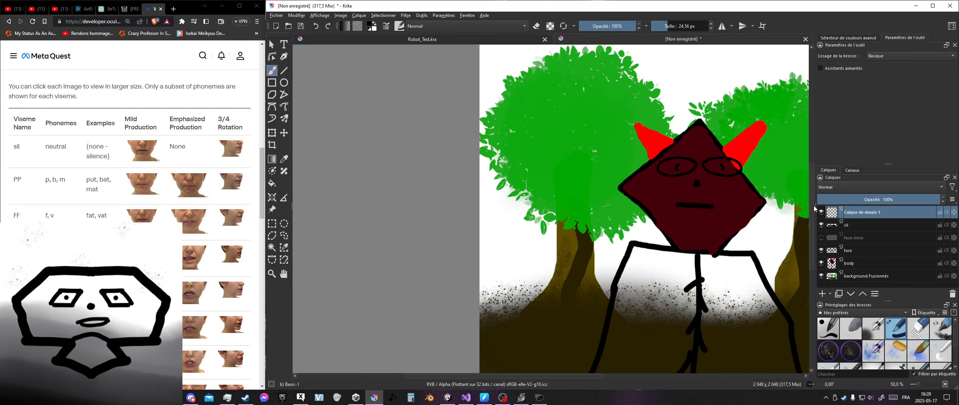
{"action": "double_click", "coordinate": [872, 213]}
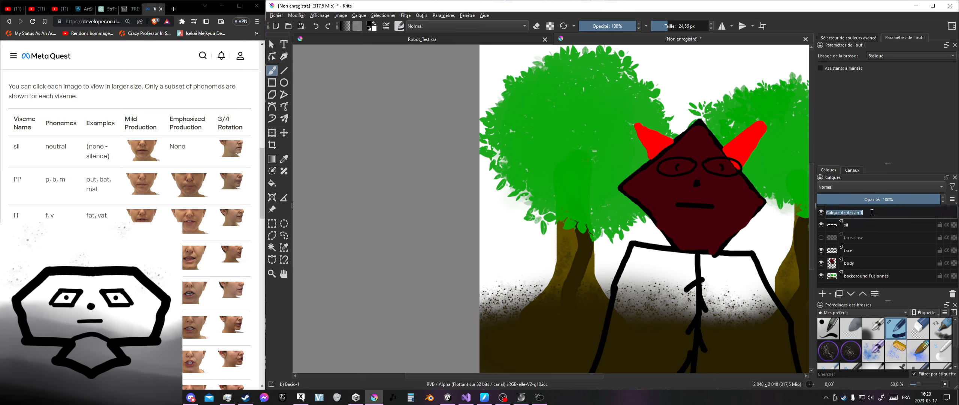
{"action": "type", "text": "pp"}
{"action": "key", "text": "Return"}
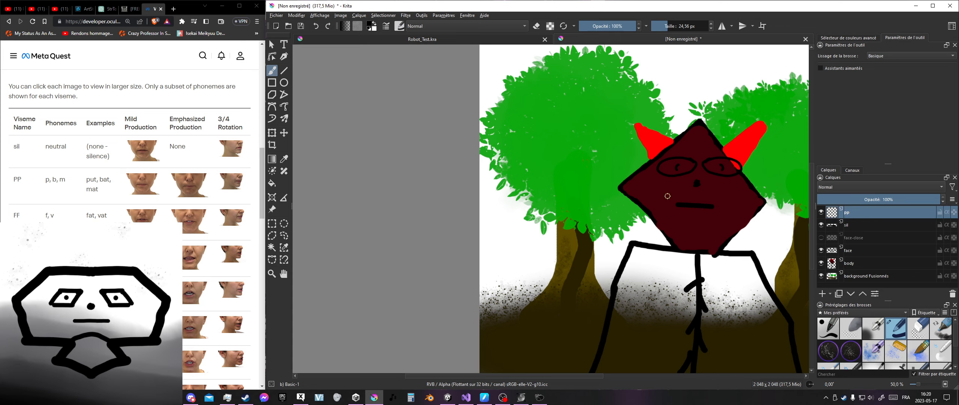
{"action": "key", "text": "bracketleft"}
{"action": "left_click_drag", "start_coordinate": [679, 199], "coordinate": [716, 210]}
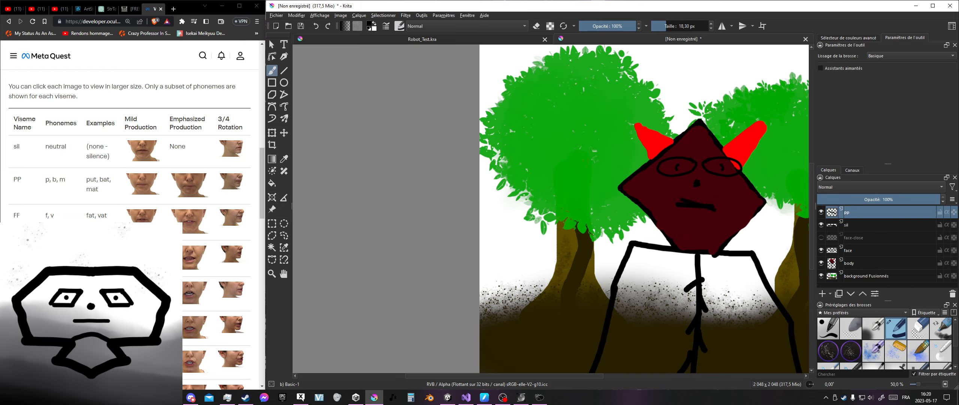
{"action": "left_click", "coordinate": [822, 212]}
Step: Add a layer named ff, draw a short curved mouth on it over the sil line, and hide the sil layer
{"action": "left_click", "coordinate": [823, 294]}
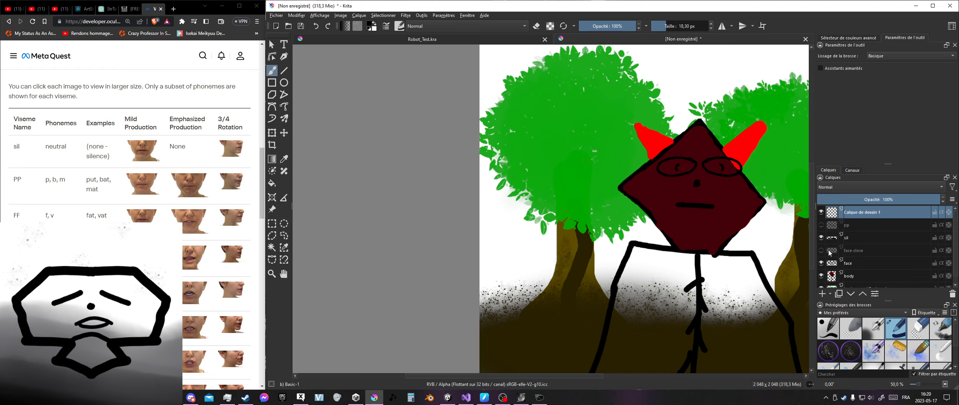
{"action": "double_click", "coordinate": [857, 212]}
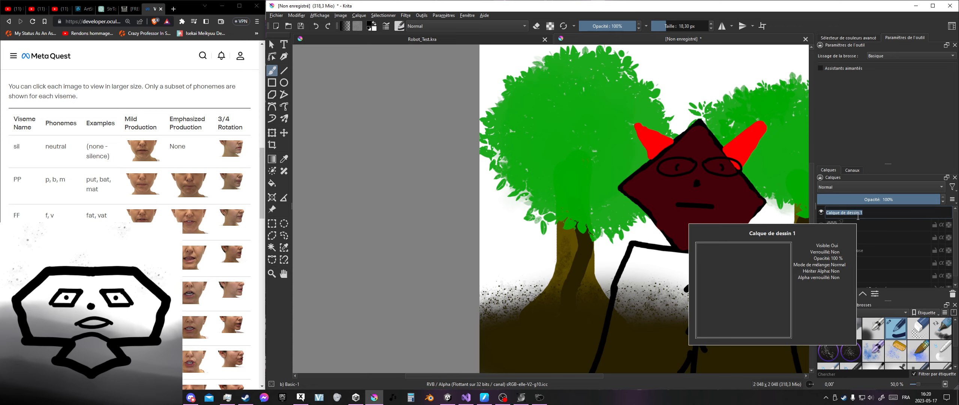
{"action": "type", "text": "ff"}
{"action": "key", "text": "Return"}
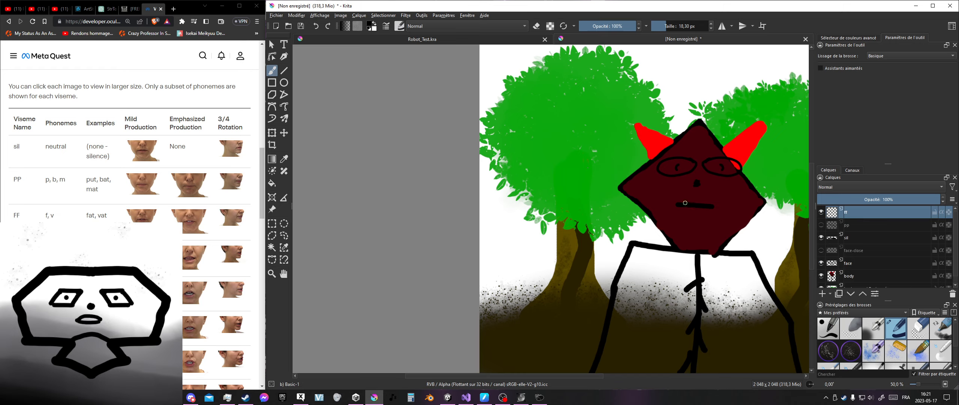
{"action": "left_click_drag", "start_coordinate": [685, 203], "coordinate": [705, 205]}
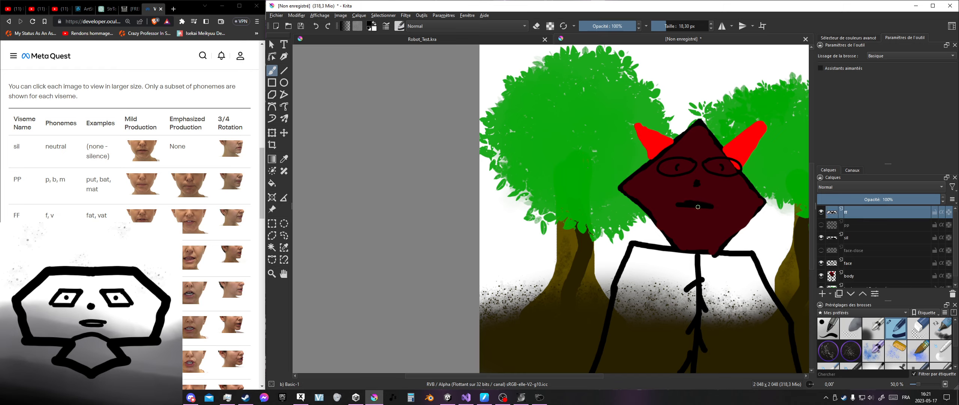
{"action": "left_click", "coordinate": [821, 238]}
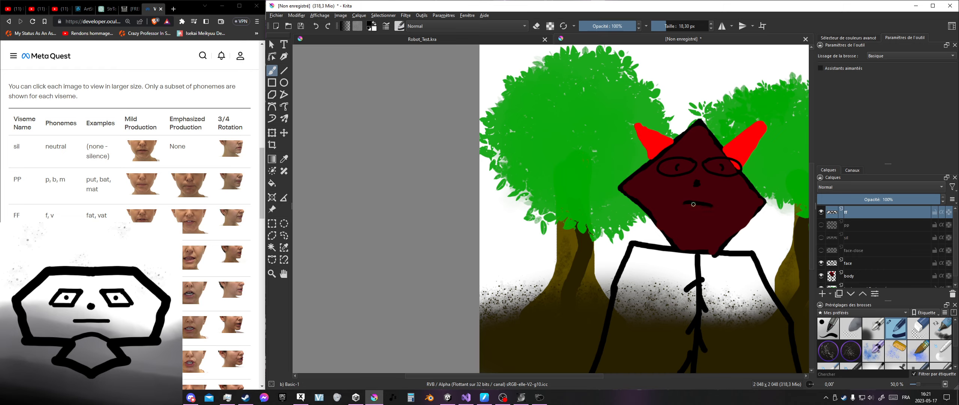
Step: Add a layer named th, draw its mouth below the nose with the ff layer hidden, and hide the finished layer
{"action": "left_click", "coordinate": [820, 291]}
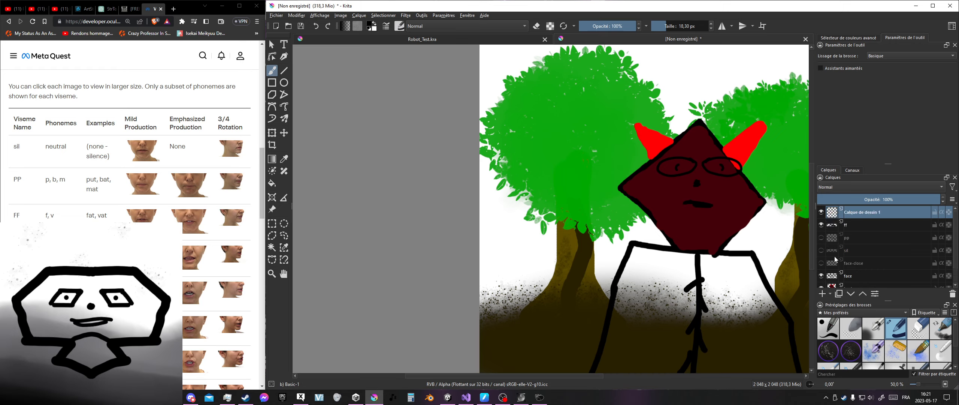
{"action": "double_click", "coordinate": [856, 213]}
{"action": "type", "text": "th"}
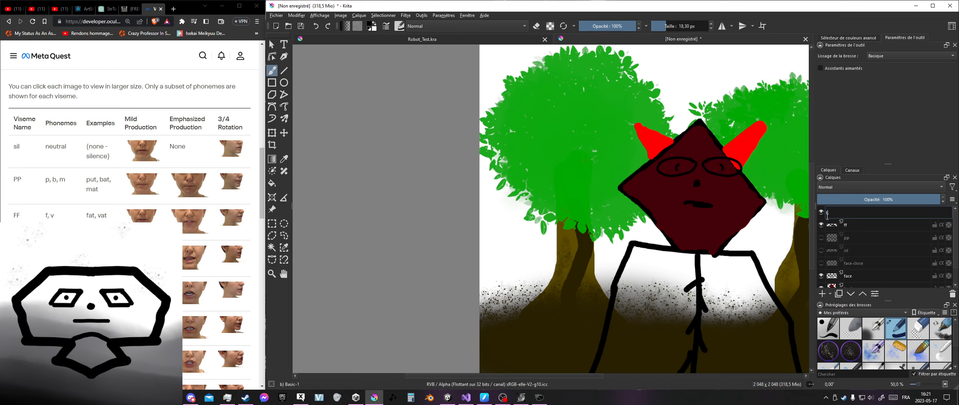
{"action": "key", "text": "Return"}
{"action": "left_click", "coordinate": [821, 225]}
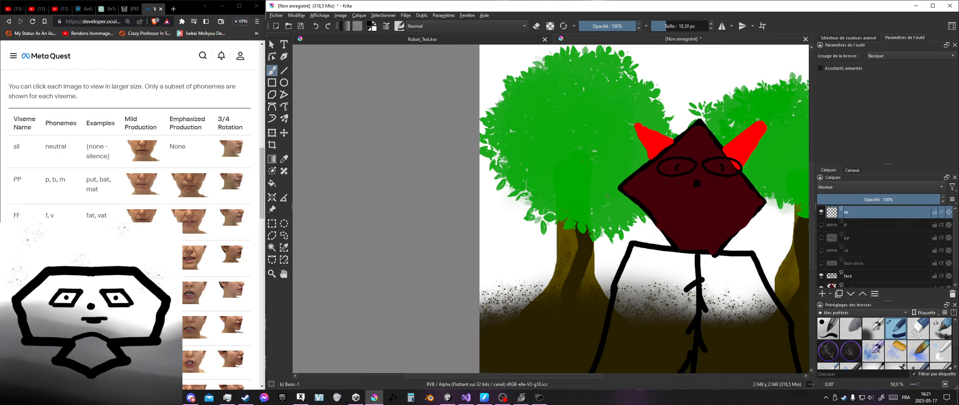
{"action": "left_click_drag", "start_coordinate": [685, 206], "coordinate": [699, 203]}
{"action": "left_click", "coordinate": [821, 212]}
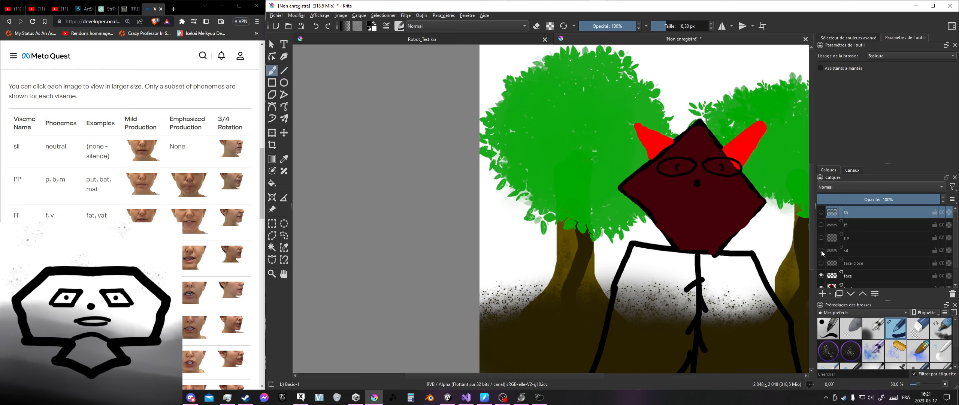
Step: Add a layer named dd above th, draw its mouth below the nose, and hide the layer
{"action": "left_click", "coordinate": [822, 293]}
{"action": "double_click", "coordinate": [858, 212]}
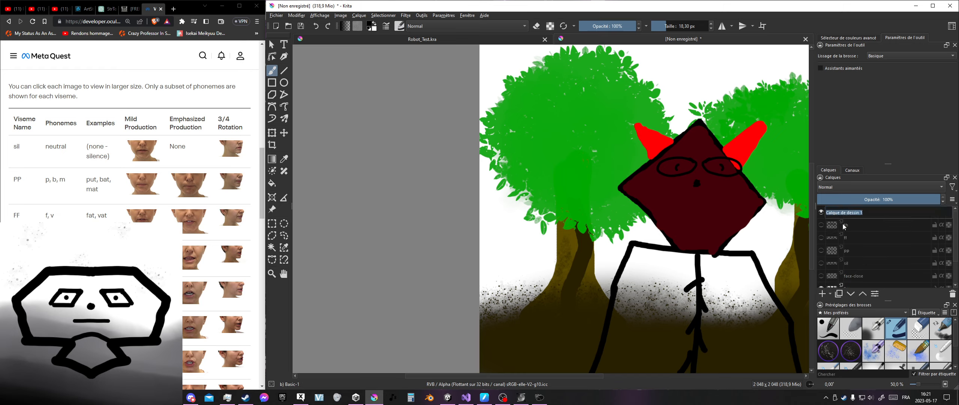
{"action": "type", "text": "dd"}
{"action": "key", "text": "Return"}
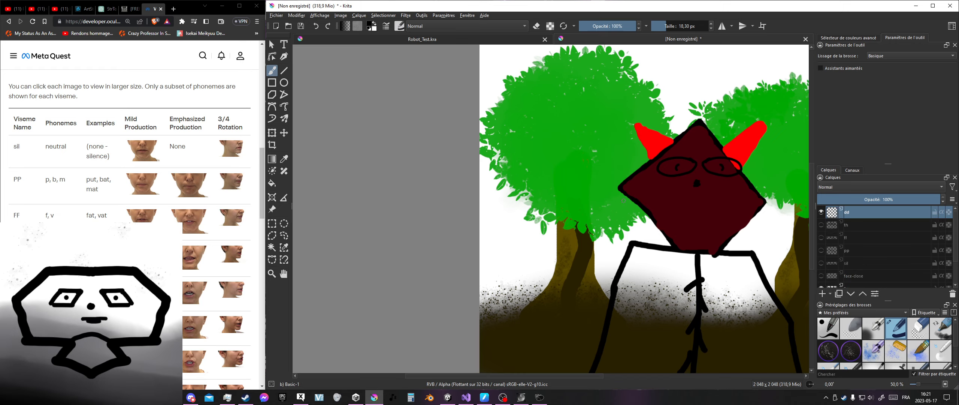
{"action": "mouse_move", "coordinate": [678, 208]}
{"action": "left_mouse_down"}
{"action": "mouse_move", "coordinate": [715, 210]}
{"action": "mouse_move", "coordinate": [684, 210]}
{"action": "left_mouse_up"}
{"action": "left_click", "coordinate": [821, 212]}
Step: Add a layer named kk above dd, draw a lens-shaped open mouth below the nose, and hide the layer
{"action": "left_click", "coordinate": [821, 294]}
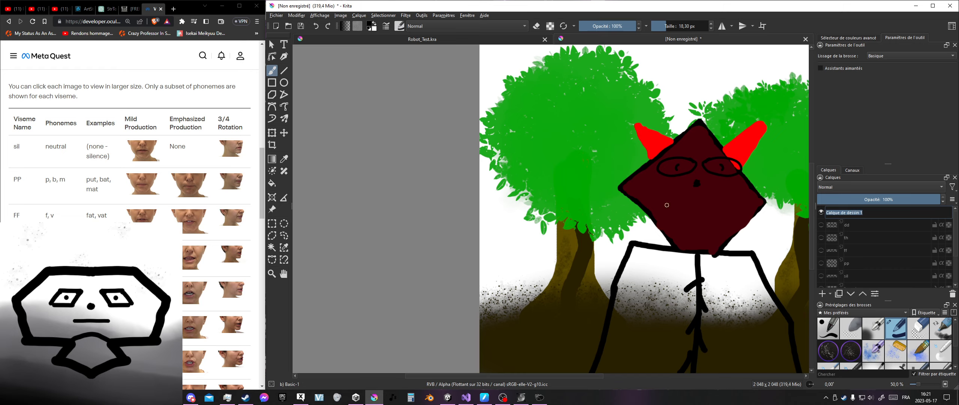
{"action": "type", "text": "kk"}
{"action": "key", "text": "Return"}
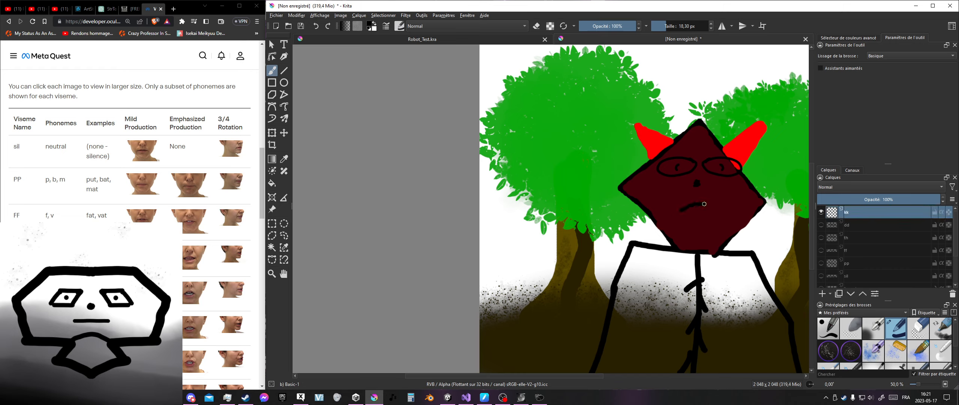
{"action": "left_click_drag", "start_coordinate": [681, 208], "coordinate": [722, 211]}
{"action": "left_click", "coordinate": [821, 211]}
Step: Add a new paint layer above kk, then show kk, add a short stroke inside its mouth, and hide it again
{"action": "left_click", "coordinate": [822, 293]}
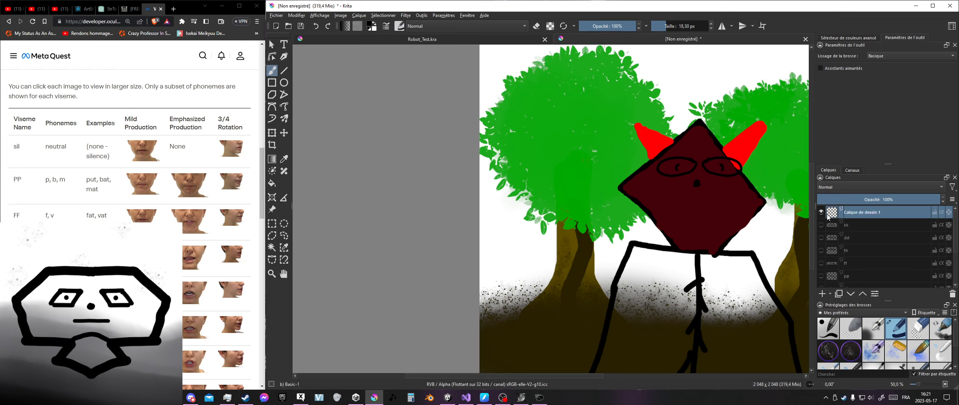
{"action": "left_click", "coordinate": [821, 225]}
{"action": "key", "text": "Page_Down"}
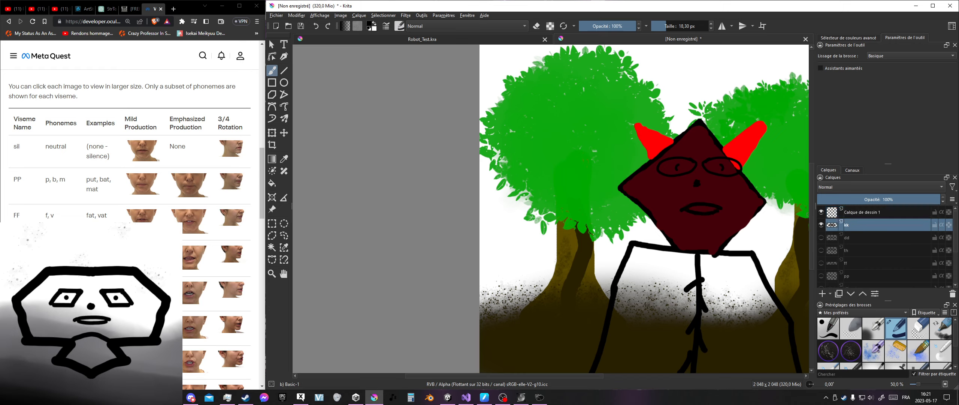
{"action": "left_click_drag", "start_coordinate": [696, 207], "coordinate": [705, 211]}
{"action": "left_click", "coordinate": [821, 225]}
Step: Briefly show the dd, th and ff layers one at a time to check their mouths
{"action": "left_click", "coordinate": [822, 237]}
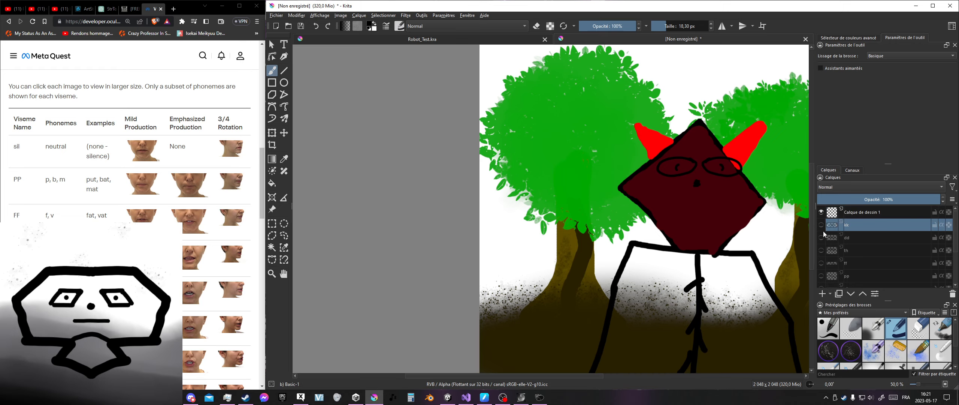
{"action": "left_click", "coordinate": [822, 237]}
{"action": "left_click", "coordinate": [820, 250]}
{"action": "left_click", "coordinate": [821, 253]}
{"action": "left_click", "coordinate": [820, 263]}
{"action": "left_click", "coordinate": [820, 263]}
Step: Rename the new top layer as ch, draw an open mouth with inner teeth marks below the nose, and hide it
{"action": "left_click", "coordinate": [868, 216]}
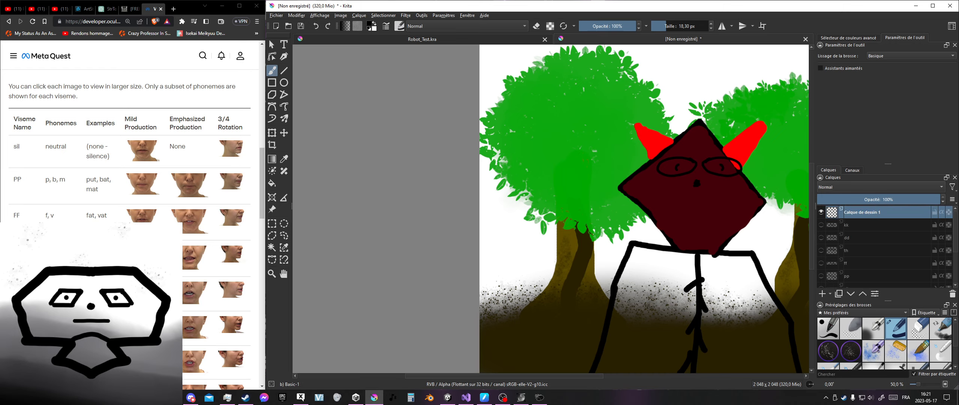
{"action": "scroll", "coordinate": [130, 169], "scroll_direction": "down", "scroll_amount": 3}
{"action": "double_click", "coordinate": [864, 212]}
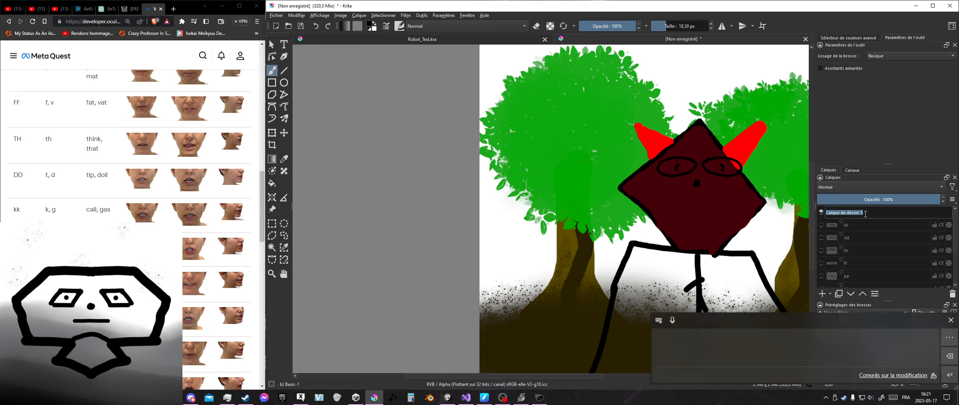
{"action": "type", "text": "ch"}
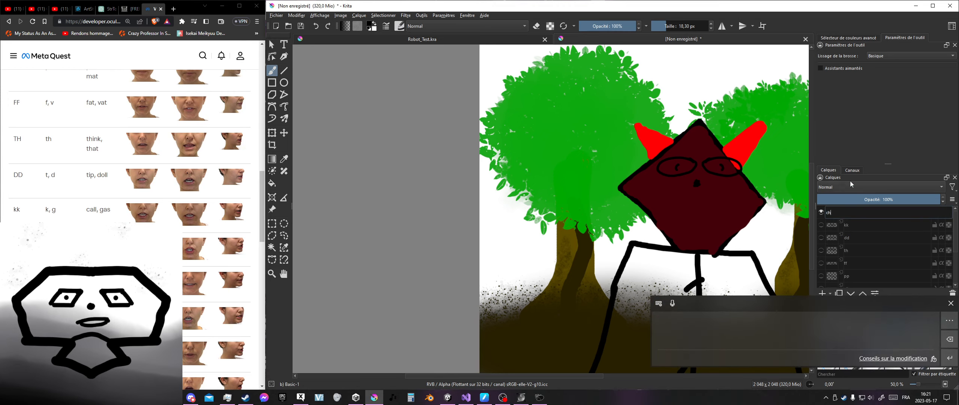
{"action": "key", "text": "Return"}
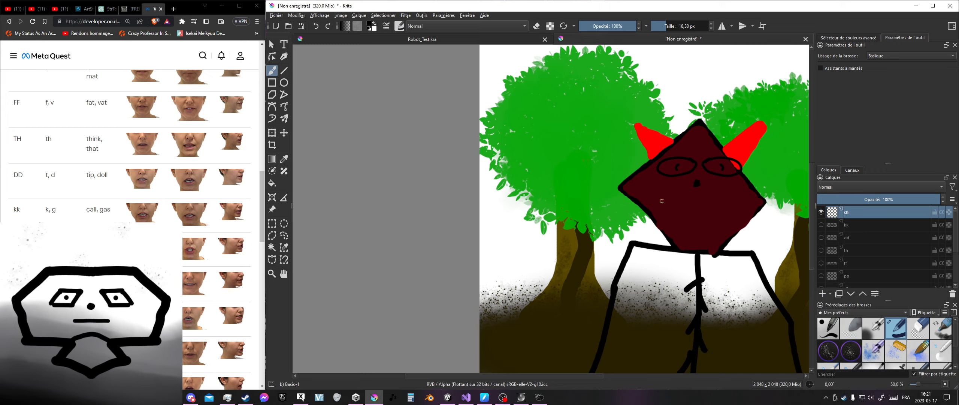
{"action": "mouse_move", "coordinate": [686, 205]}
{"action": "left_mouse_down"}
{"action": "mouse_move", "coordinate": [722, 207]}
{"action": "mouse_move", "coordinate": [690, 203]}
{"action": "mouse_move", "coordinate": [717, 208]}
{"action": "mouse_move", "coordinate": [703, 211]}
{"action": "left_mouse_up"}
{"action": "key", "text": "ctrl+z"}
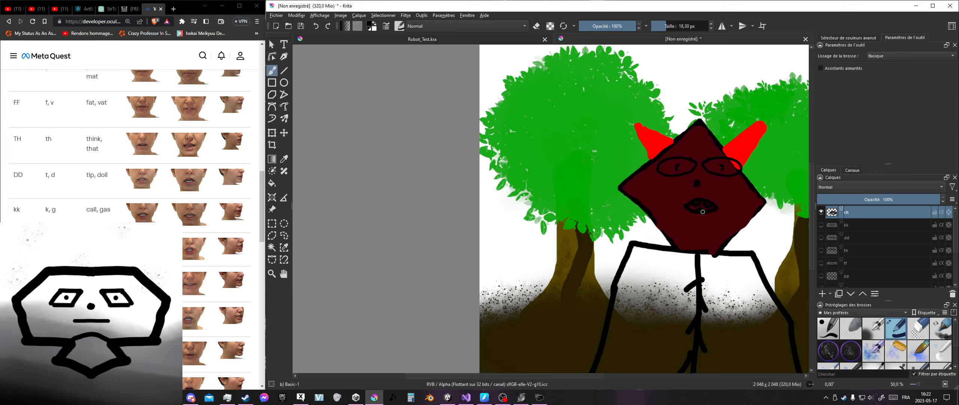
{"action": "left_click", "coordinate": [821, 212]}
Step: Add a layer named ss above ch, draw its mouth below the nose, and hide the layer
{"action": "left_click", "coordinate": [823, 294]}
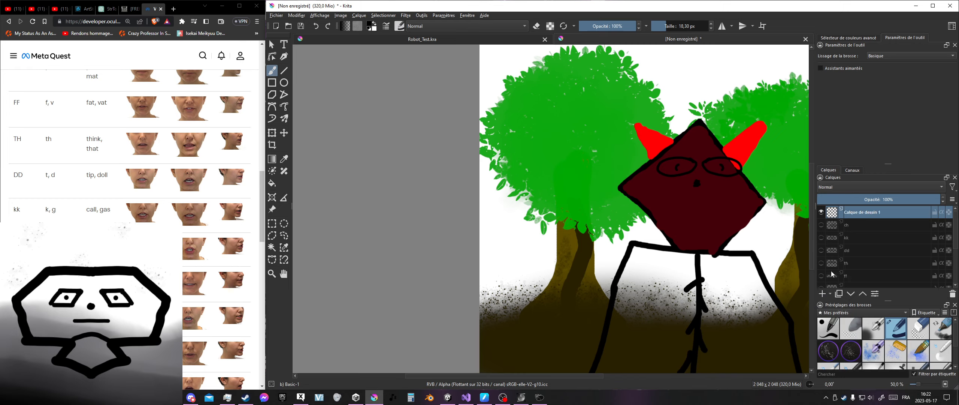
{"action": "double_click", "coordinate": [854, 212]}
{"action": "type", "text": "ss"}
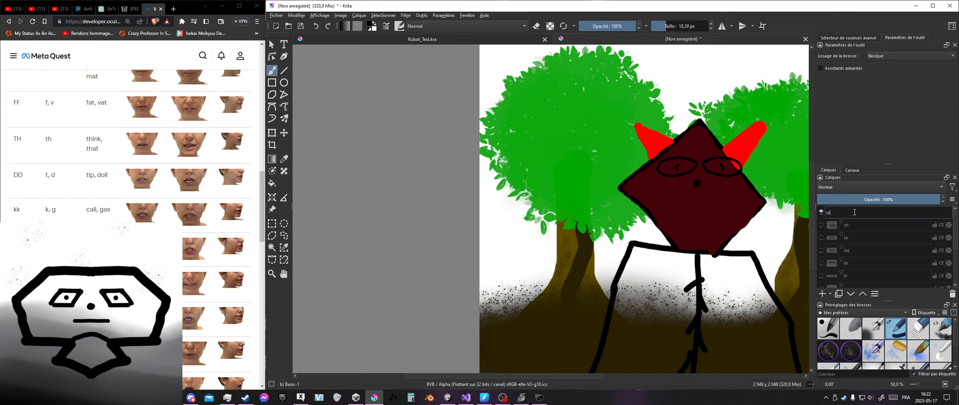
{"action": "key", "text": "Return"}
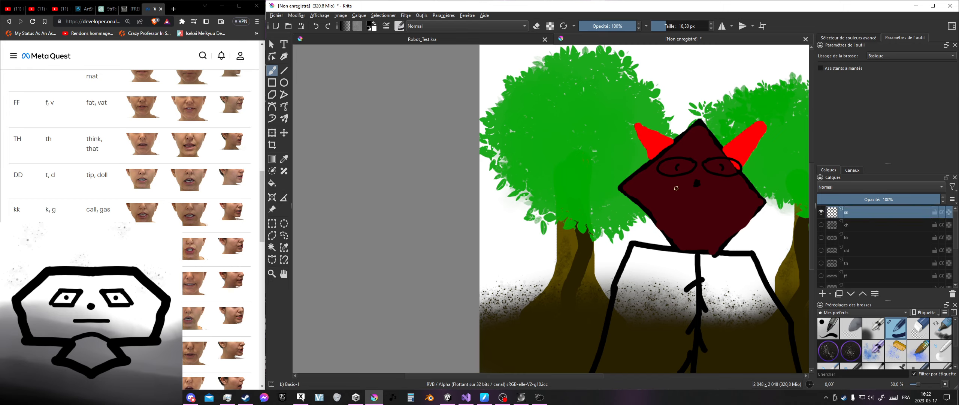
{"action": "mouse_move", "coordinate": [682, 209]}
{"action": "left_mouse_down"}
{"action": "mouse_move", "coordinate": [717, 208]}
{"action": "mouse_move", "coordinate": [706, 213]}
{"action": "left_mouse_up"}
{"action": "left_click", "coordinate": [820, 212]}
Step: Add a layer named nn above ss, draw a narrow, slightly open mouth below the nose, and hide the layer
{"action": "left_click", "coordinate": [823, 293]}
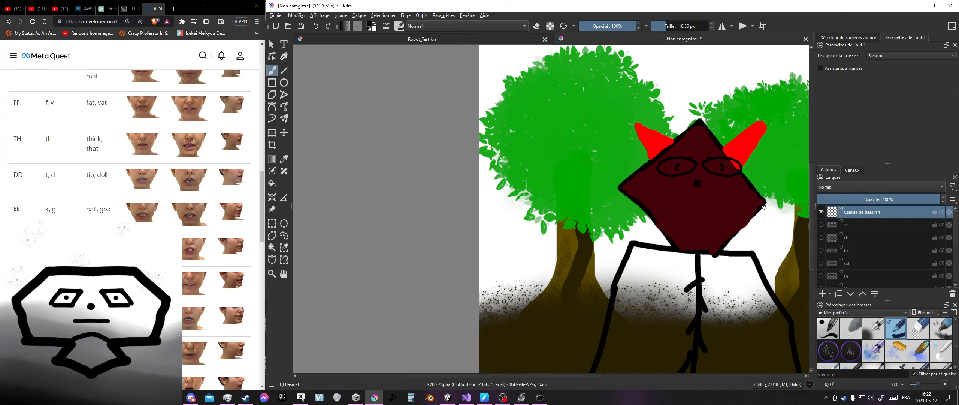
{"action": "double_click", "coordinate": [866, 212]}
{"action": "type", "text": "n"}
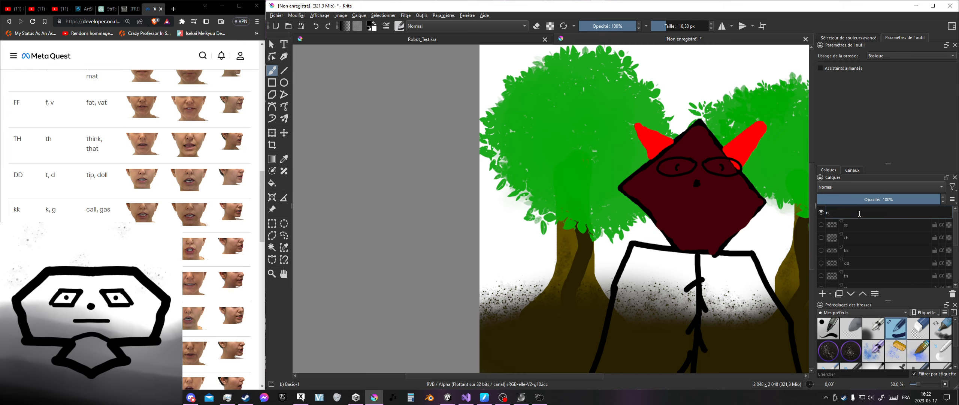
{"action": "type", "text": "n"}
{"action": "key", "text": "Return"}
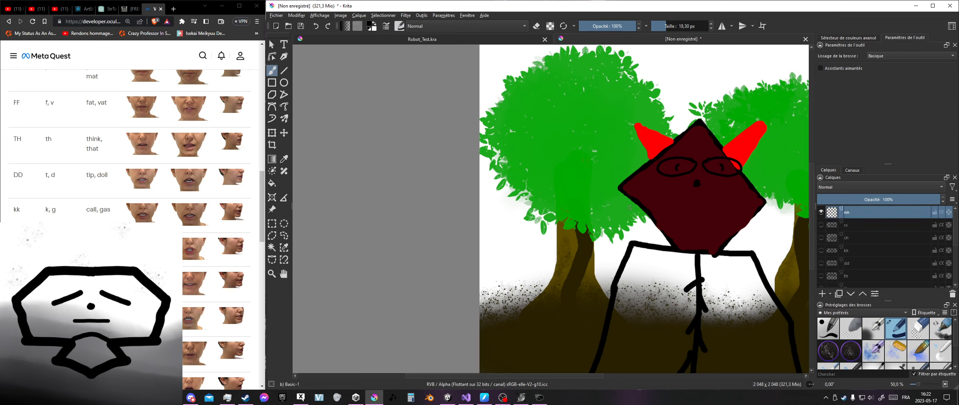
{"action": "left_click_drag", "start_coordinate": [694, 210], "coordinate": [712, 212]}
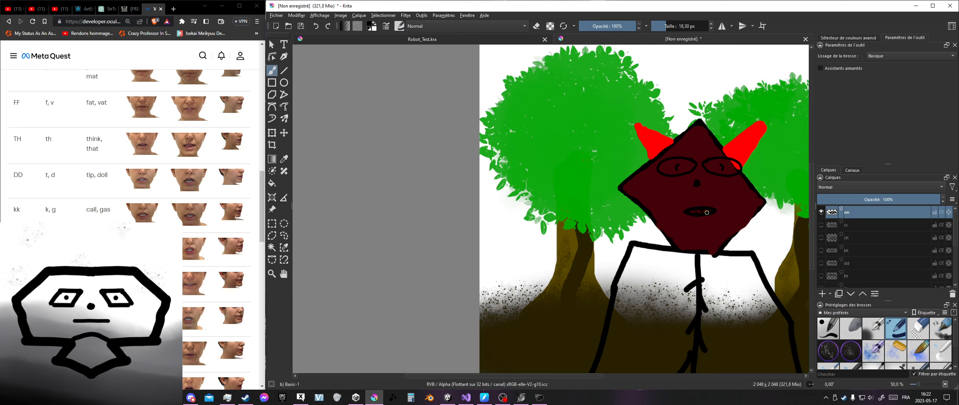
{"action": "left_click", "coordinate": [822, 212]}
Step: Add a layer named rr above nn and draw a short, nearly closed mouth on it below the nose
{"action": "left_click", "coordinate": [209, 274]}
{"action": "scroll", "coordinate": [208, 274], "scroll_direction": "down", "scroll_amount": 3}
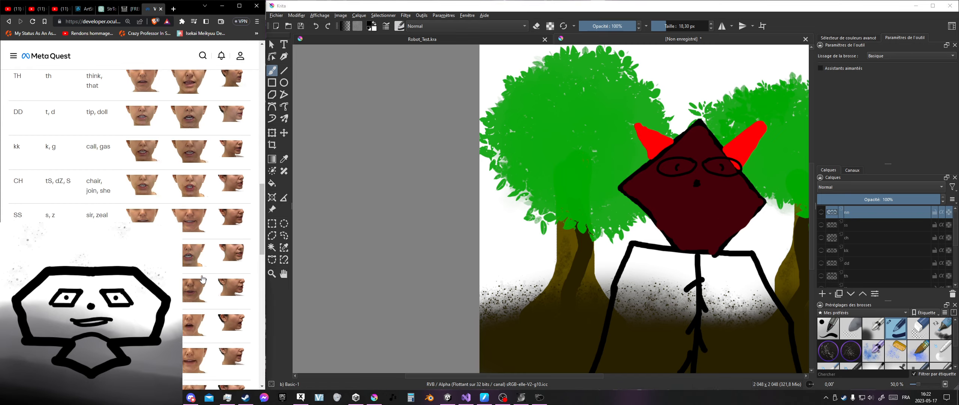
{"action": "left_click", "coordinate": [822, 293]}
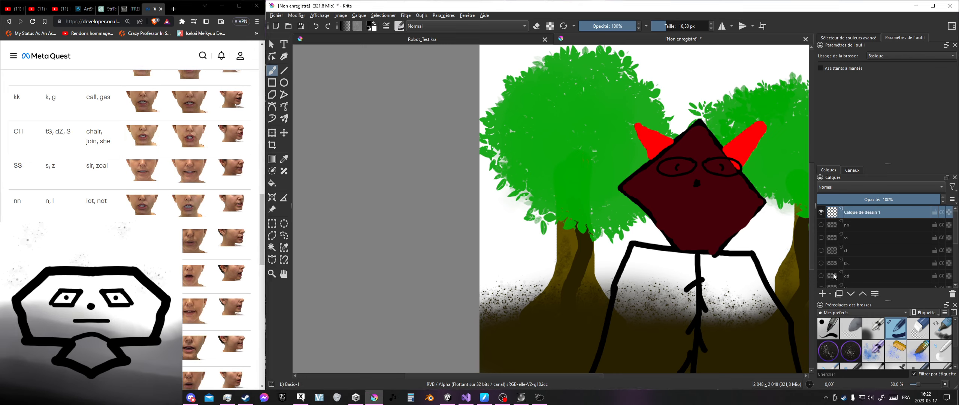
{"action": "double_click", "coordinate": [859, 215]}
{"action": "type", "text": "rr"}
{"action": "key", "text": "Return"}
{"action": "left_click_drag", "start_coordinate": [685, 207], "coordinate": [714, 210]}
Step: Add a layer named aa above rr, hide rr, draw the aa mouth below the nose, and hide the finished layer
{"action": "left_click", "coordinate": [822, 293]}
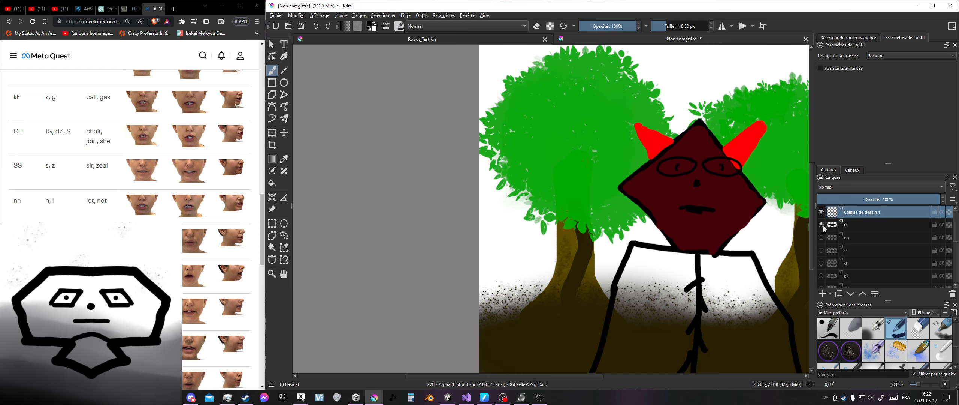
{"action": "double_click", "coordinate": [865, 213]}
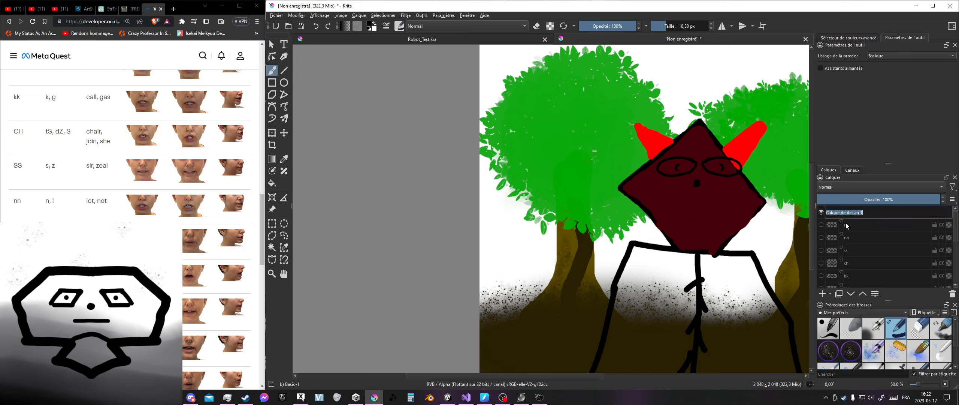
{"action": "type", "text": "aa"}
{"action": "key", "text": "Return"}
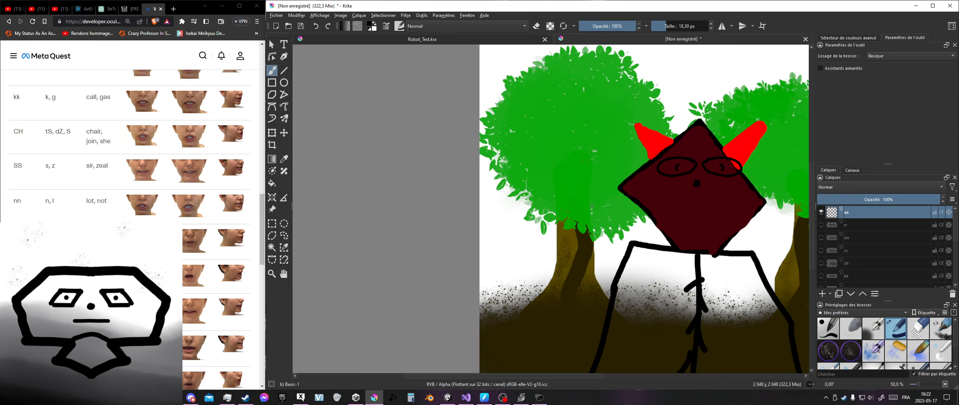
{"action": "mouse_move", "coordinate": [682, 208]}
{"action": "left_mouse_down"}
{"action": "mouse_move", "coordinate": [715, 208]}
{"action": "mouse_move", "coordinate": [707, 209]}
{"action": "left_mouse_up"}
{"action": "left_click", "coordinate": [821, 212]}
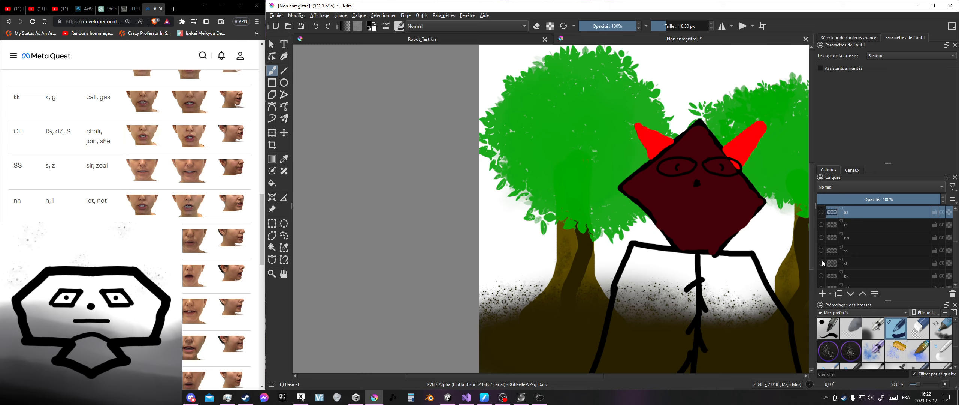
Step: Add a layer named e above aa, draw a thin, slightly open mouth below the nose, and hide the layer
{"action": "left_click", "coordinate": [823, 293]}
{"action": "double_click", "coordinate": [860, 213]}
{"action": "type", "text": "e"}
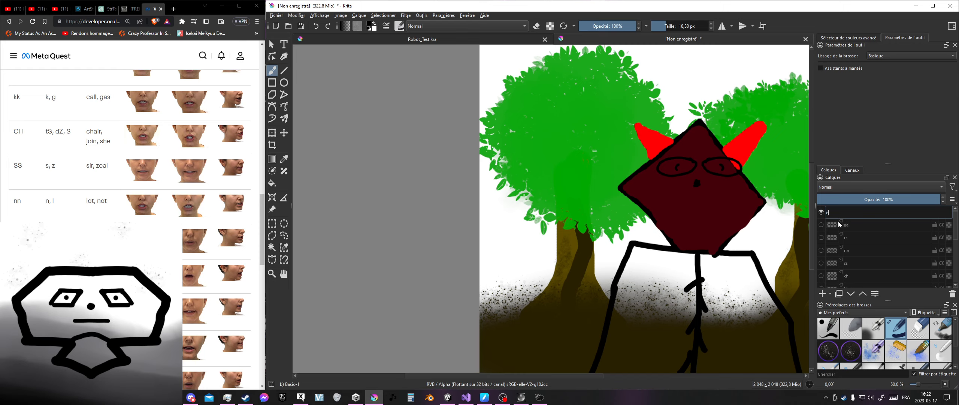
{"action": "key", "text": "Return"}
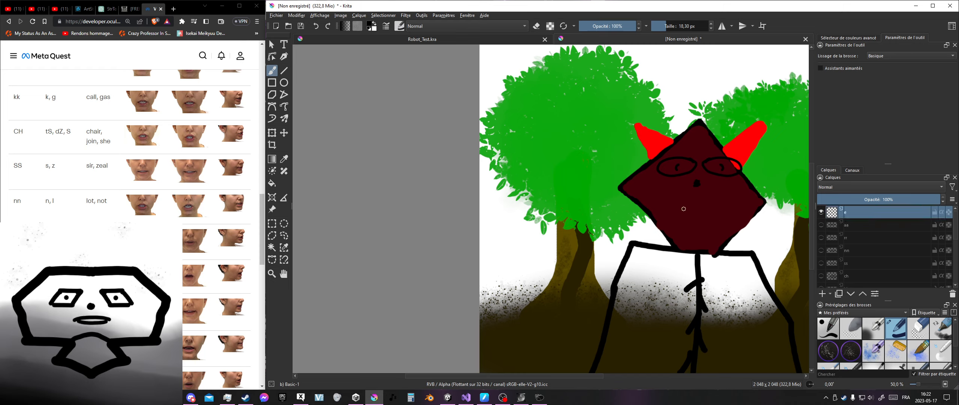
{"action": "left_click_drag", "start_coordinate": [682, 209], "coordinate": [717, 207]}
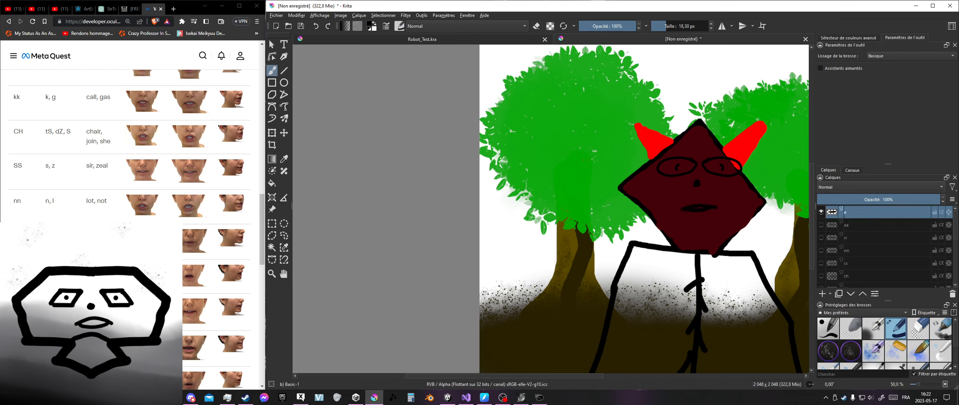
{"action": "left_click", "coordinate": [821, 212]}
Step: Add a layer named i above e, draw a wide flat mouth below the nose, and hide the layer
{"action": "left_click", "coordinate": [822, 294]}
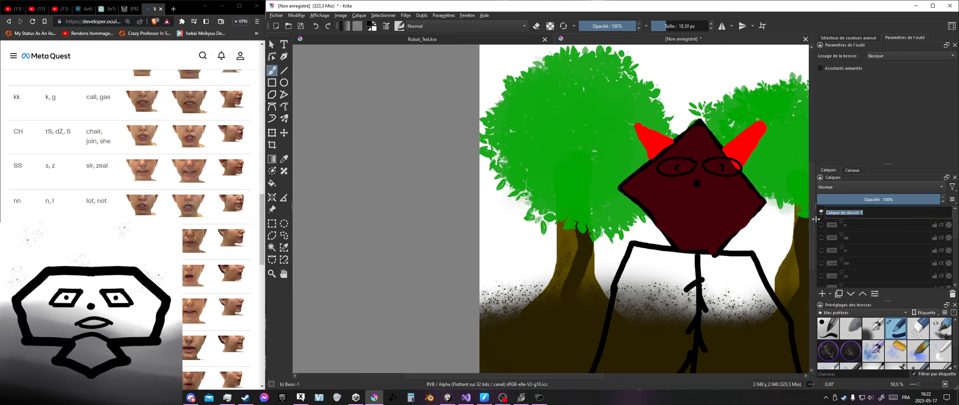
{"action": "type", "text": "i"}
{"action": "key", "text": "Return"}
{"action": "scroll", "coordinate": [183, 274], "scroll_direction": "down", "scroll_amount": 2}
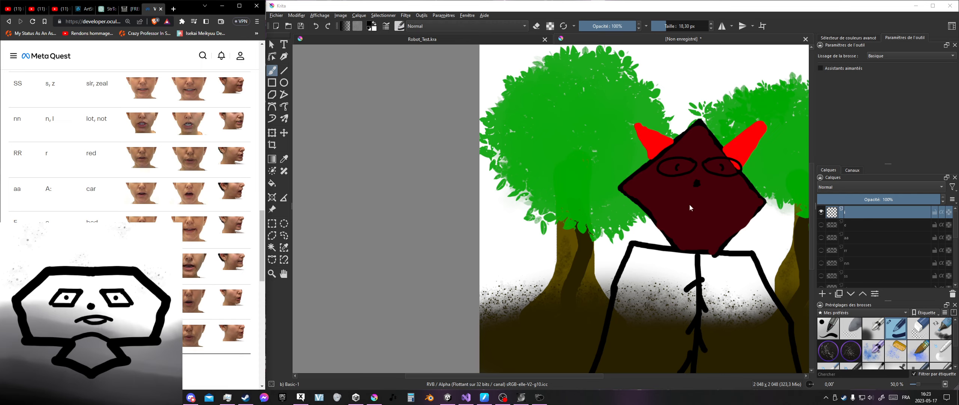
{"action": "left_click", "coordinate": [690, 205]}
{"action": "key", "text": "ctrl+z"}
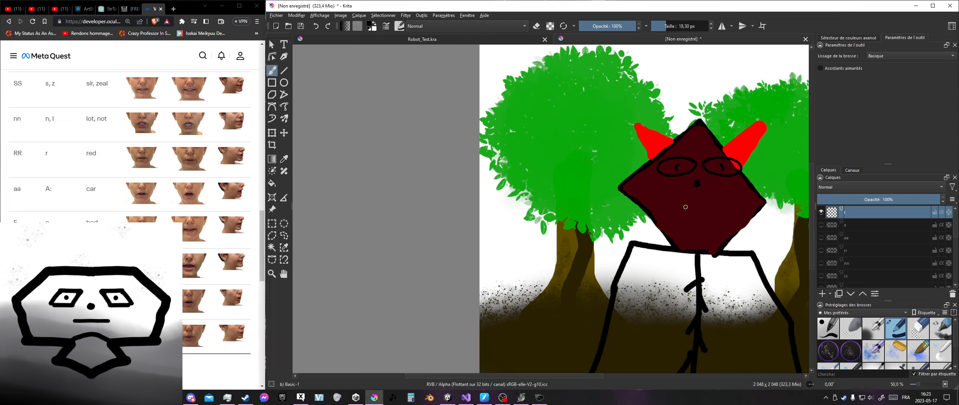
{"action": "mouse_move", "coordinate": [681, 206]}
{"action": "left_mouse_down"}
{"action": "mouse_move", "coordinate": [723, 209]}
{"action": "mouse_move", "coordinate": [715, 212]}
{"action": "left_mouse_up"}
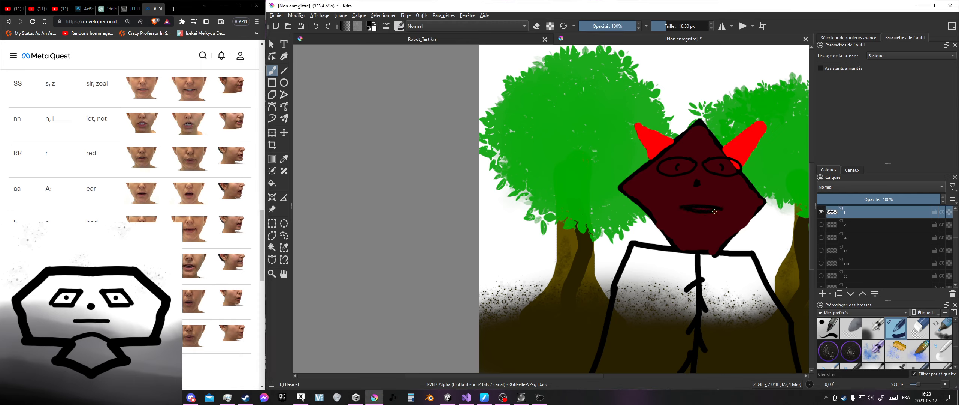
{"action": "key", "text": "ctrl+z"}
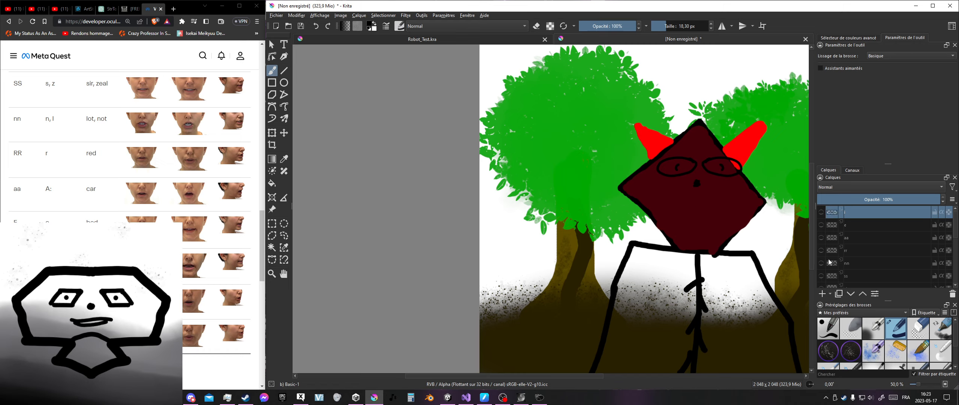
Step: Add a layer named o above i, draw a small oval open mouth below the nose, and hide the layer
{"action": "left_click", "coordinate": [823, 294]}
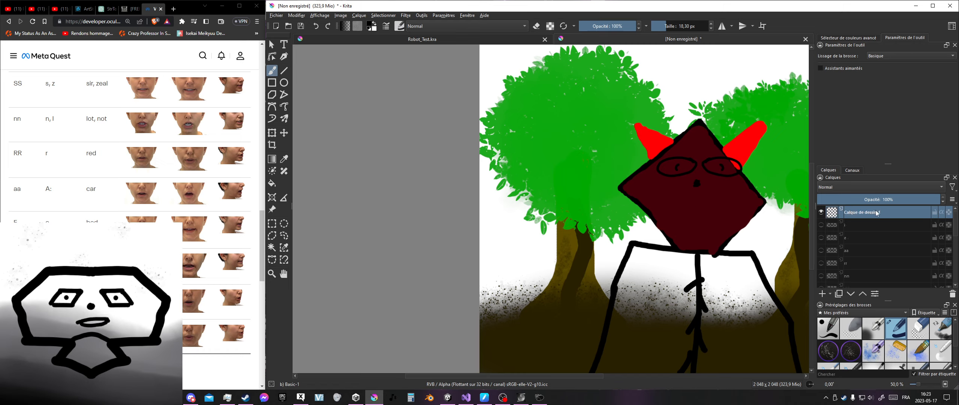
{"action": "double_click", "coordinate": [870, 212]}
{"action": "type", "text": "o"}
{"action": "key", "text": "Return"}
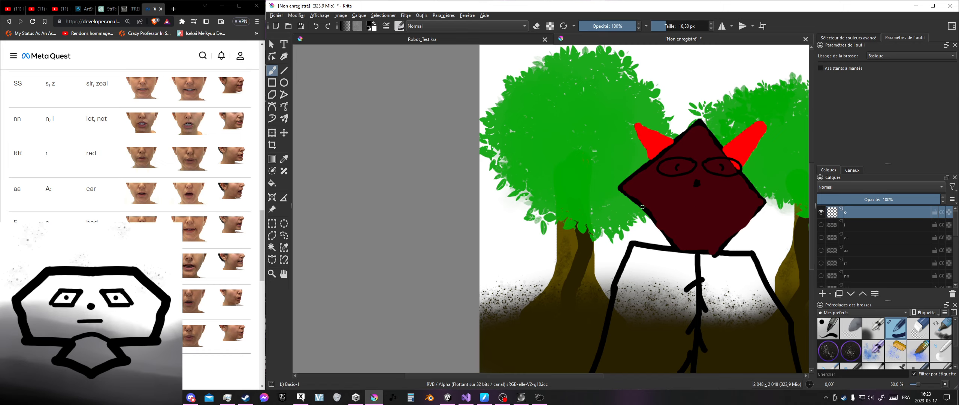
{"action": "left_click_drag", "start_coordinate": [698, 213], "coordinate": [697, 206]}
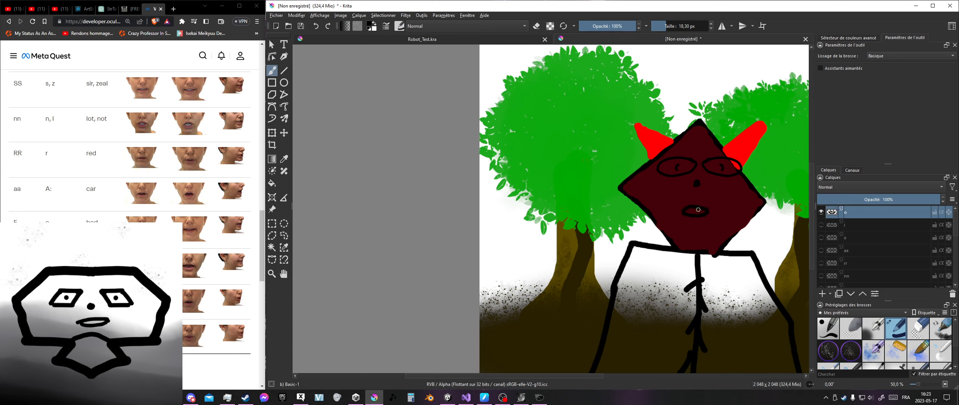
{"action": "left_click", "coordinate": [822, 212]}
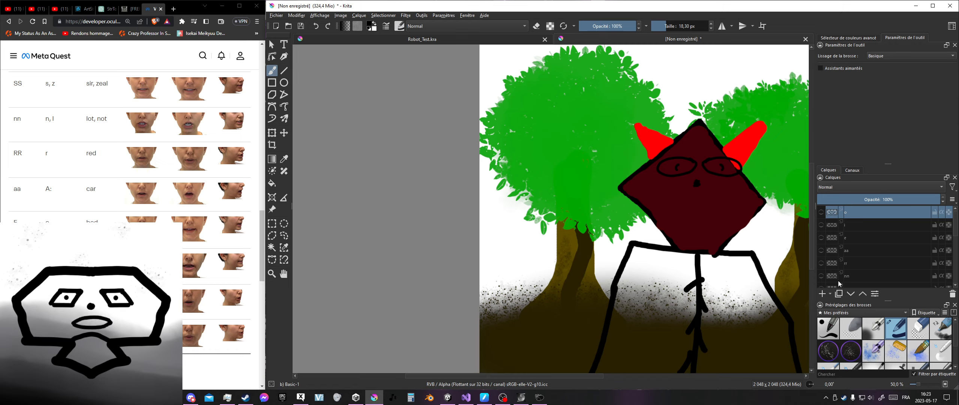
Step: Add a layer named u above o, draw a thin, nearly closed mouth below the nose, and hide the layer
{"action": "left_click", "coordinate": [823, 294]}
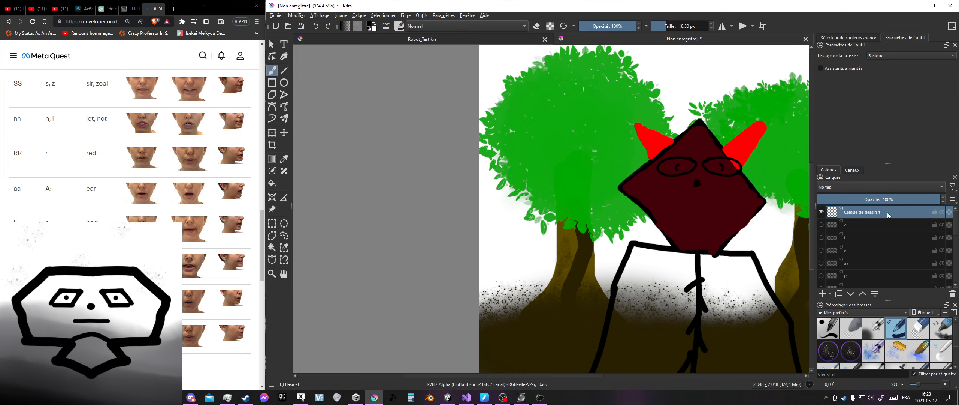
{"action": "double_click", "coordinate": [866, 212]}
{"action": "type", "text": "u"}
{"action": "key", "text": "Return"}
{"action": "left_click_drag", "start_coordinate": [682, 213], "coordinate": [714, 214]}
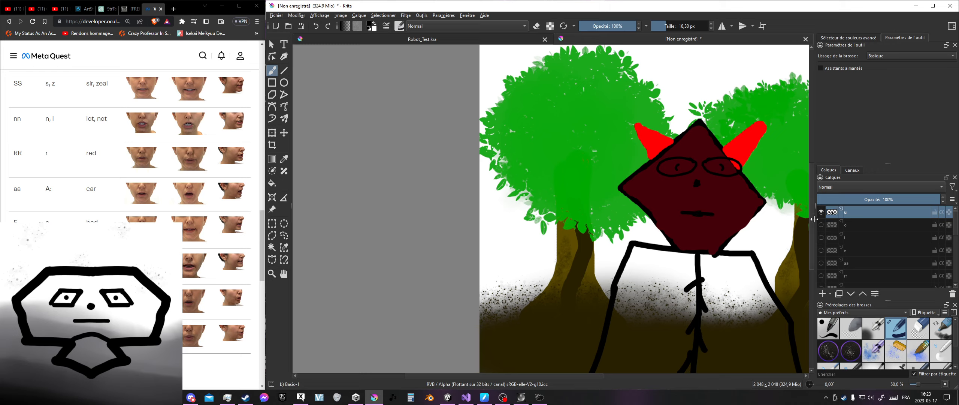
{"action": "left_click", "coordinate": [822, 212]}
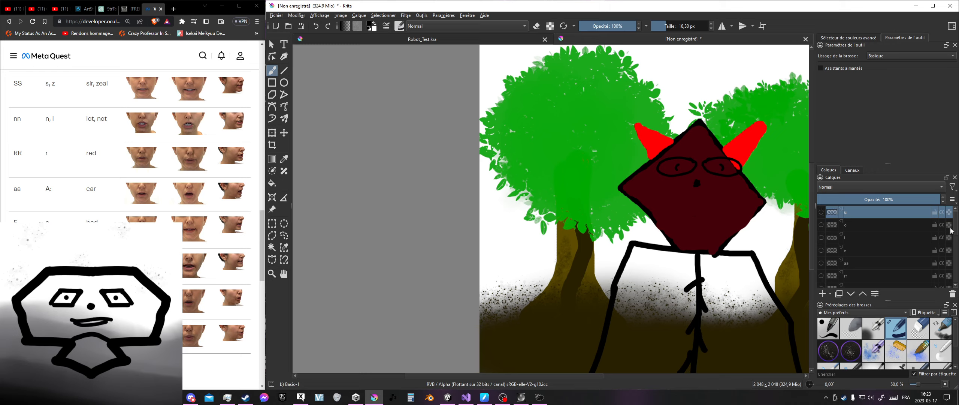
Step: Move the face-close layer below the face layer, directly above body
{"action": "scroll", "coordinate": [951, 230], "scroll_direction": "down", "scroll_amount": 1}
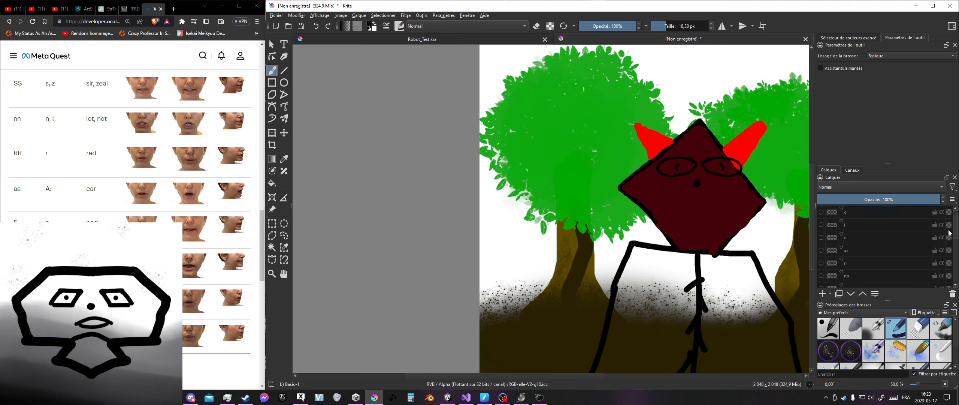
{"action": "scroll", "coordinate": [951, 232], "scroll_direction": "down", "scroll_amount": 5}
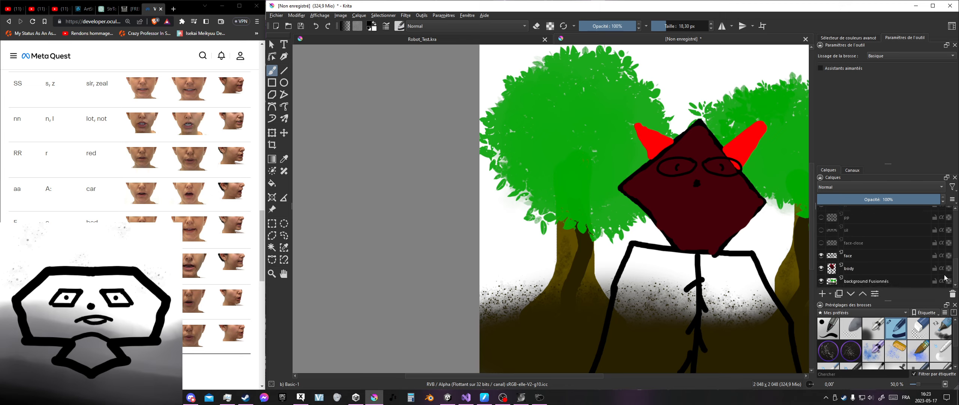
{"action": "left_click_drag", "start_coordinate": [858, 243], "coordinate": [866, 265]}
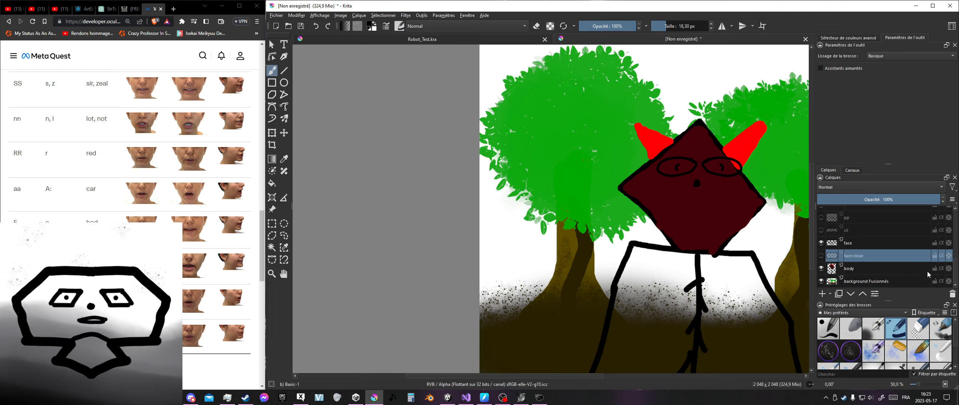
{"action": "scroll", "coordinate": [955, 282], "scroll_direction": "up", "scroll_amount": 5}
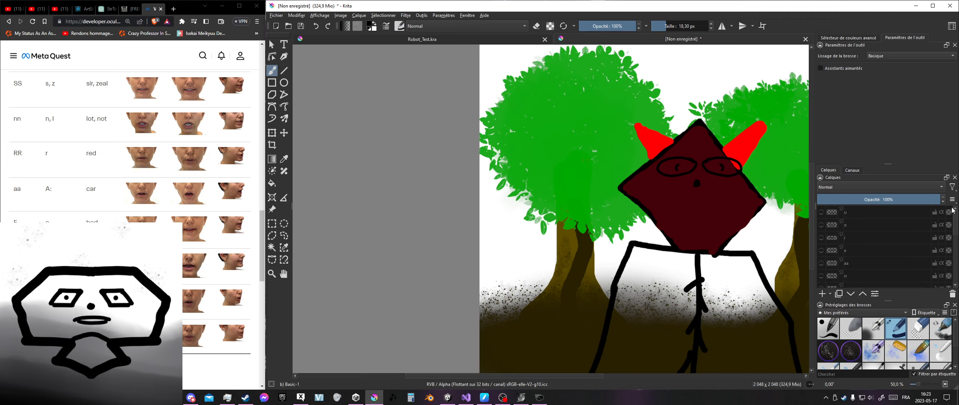
Step: Save the document as a Krita file named Develish avatar in the NEW folder inside NewAVI-Test
{"action": "left_click_drag", "start_coordinate": [601, 172], "coordinate": [510, 169]}
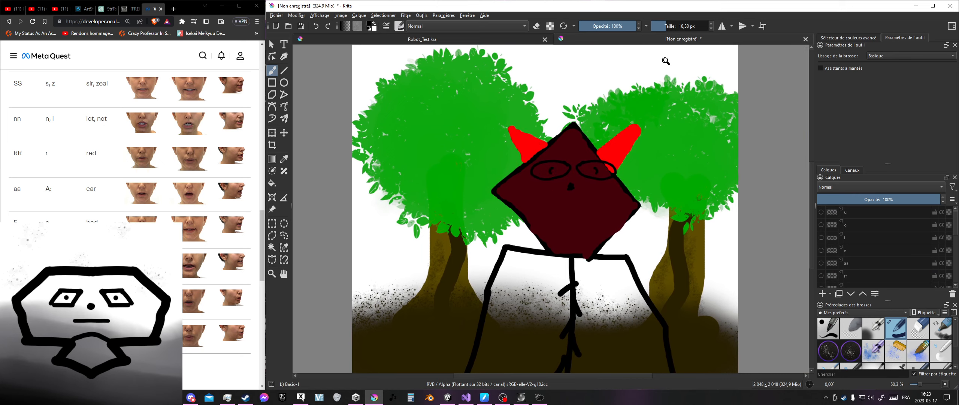
{"action": "left_click", "coordinate": [524, 165]}
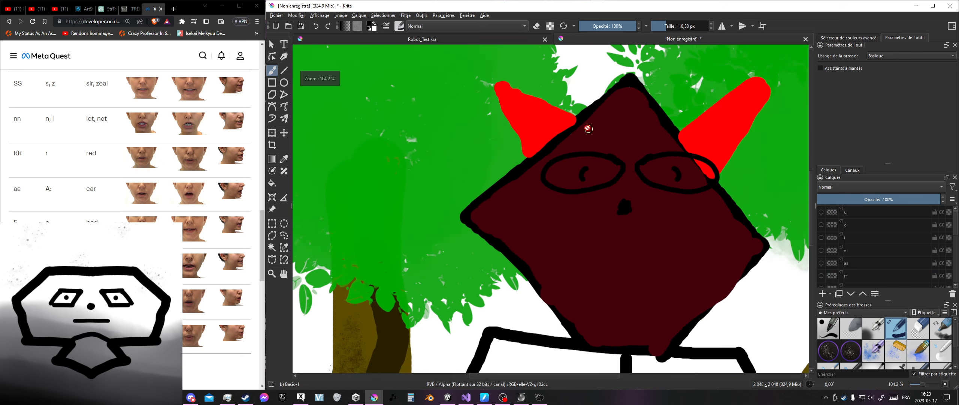
{"action": "key", "text": "ctrl+s"}
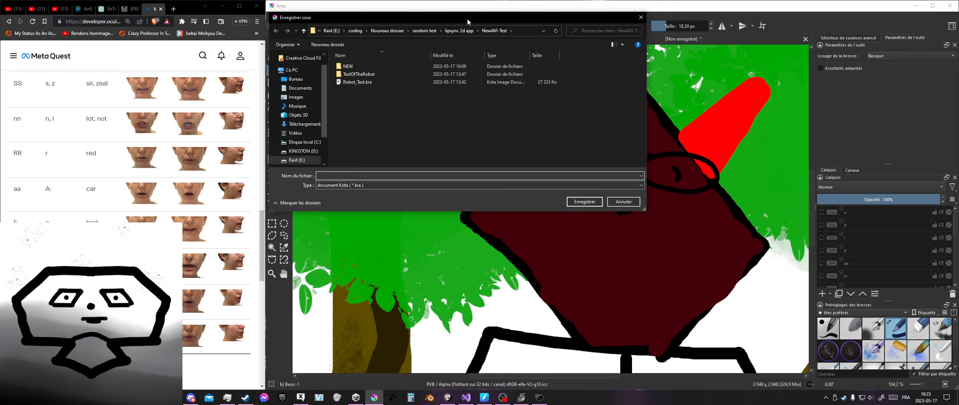
{"action": "double_click", "coordinate": [373, 68]}
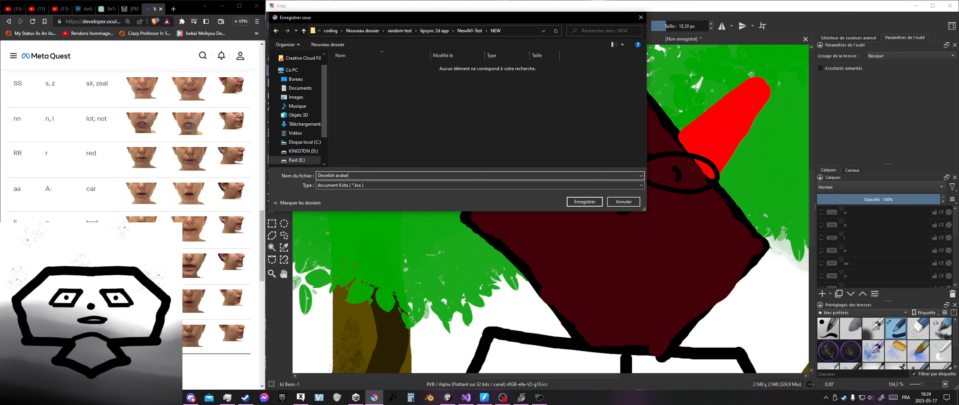
{"action": "key", "text": "Return"}
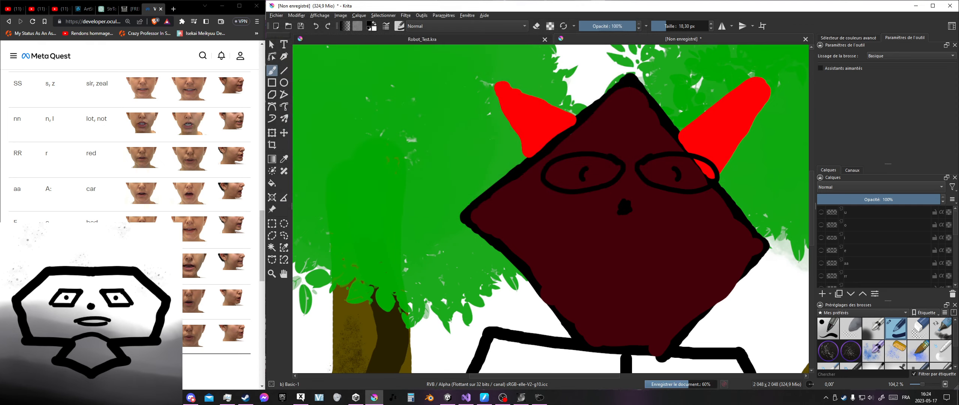
Step: Open the layer export script and choose Develish avatar.kra as the document to export
{"action": "scroll", "coordinate": [553, 176], "scroll_direction": "down", "scroll_amount": 2}
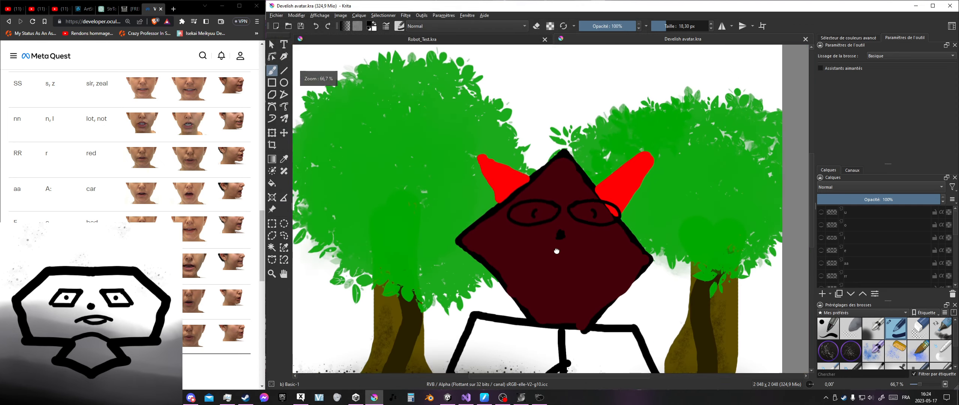
{"action": "left_click_drag", "start_coordinate": [556, 251], "coordinate": [535, 219]}
{"action": "left_click", "coordinate": [405, 15]}
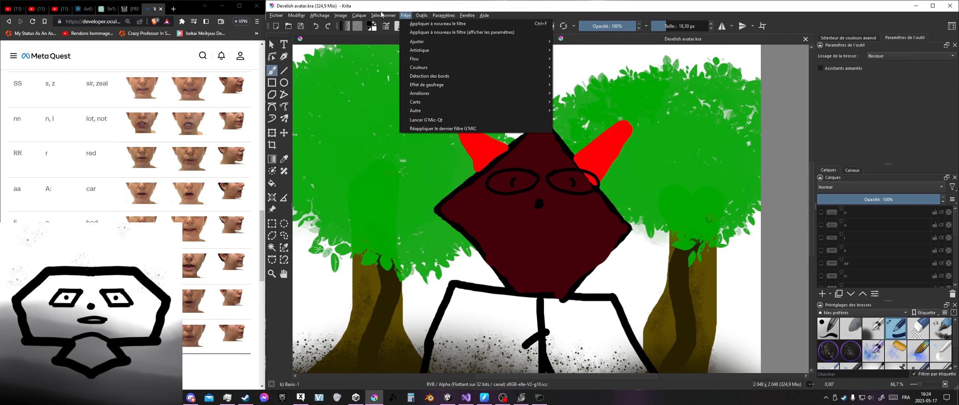
{"action": "mouse_move", "coordinate": [423, 15]}
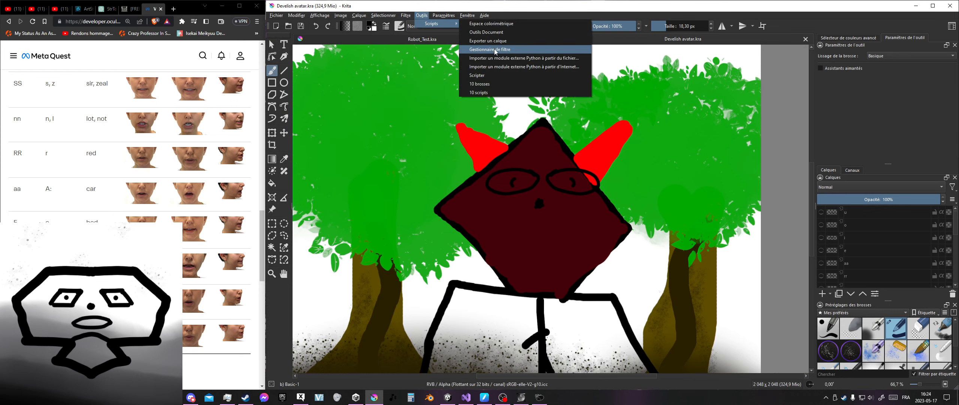
{"action": "left_click", "coordinate": [496, 41]}
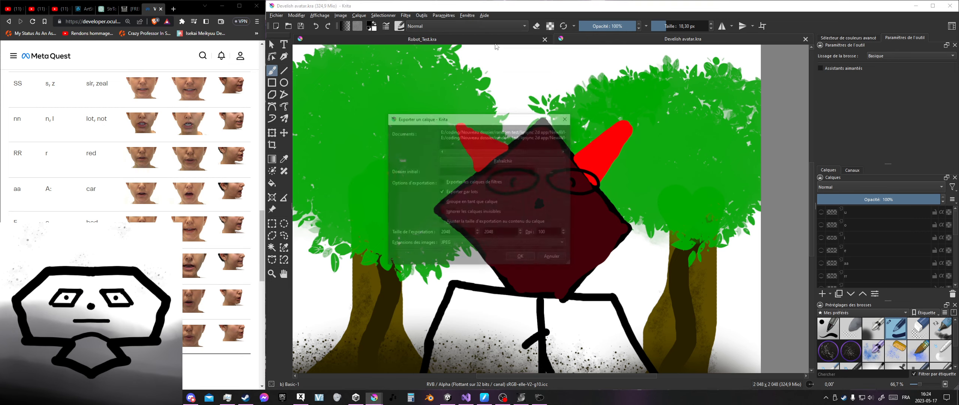
{"action": "left_click", "coordinate": [506, 140]}
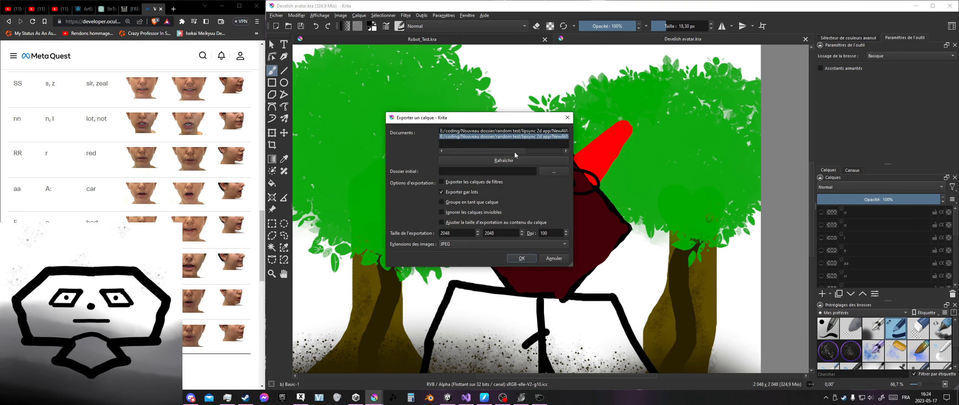
{"action": "left_click_drag", "start_coordinate": [515, 151], "coordinate": [556, 150]}
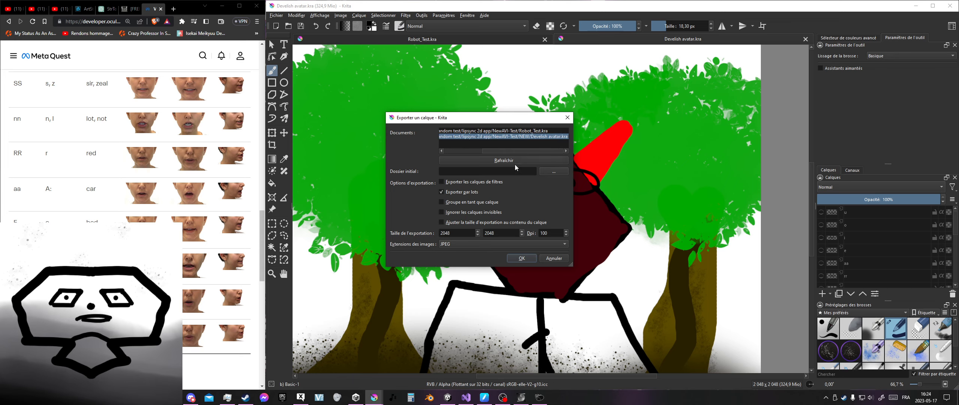
Step: Set the initial export folder to coding/Nouveau dossier/random test/lipsync 2d app/NewAVI-Test/NEW on the E: drive
{"action": "left_click", "coordinate": [554, 170]}
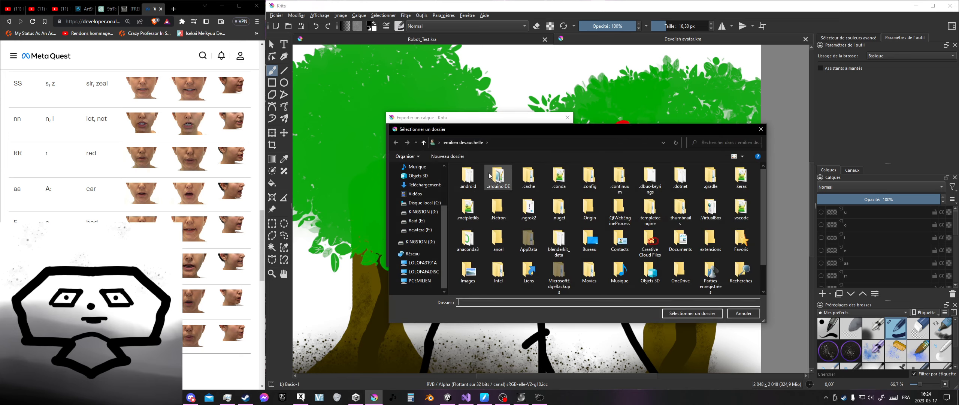
{"action": "left_click", "coordinate": [416, 221]}
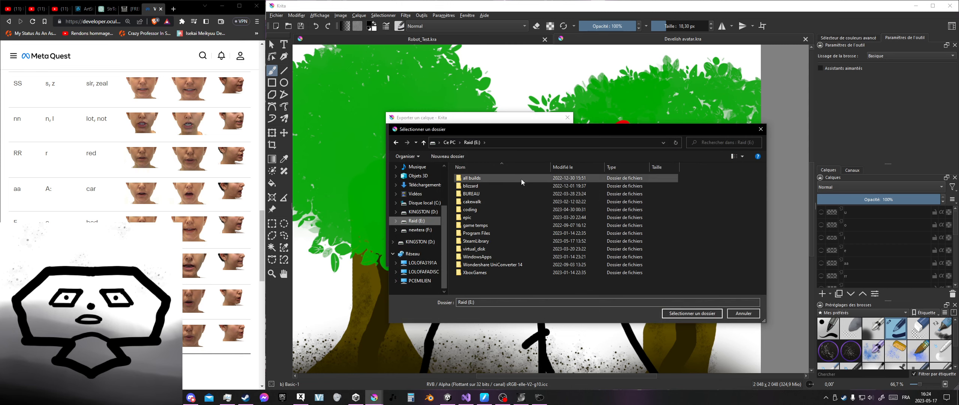
{"action": "double_click", "coordinate": [483, 211]}
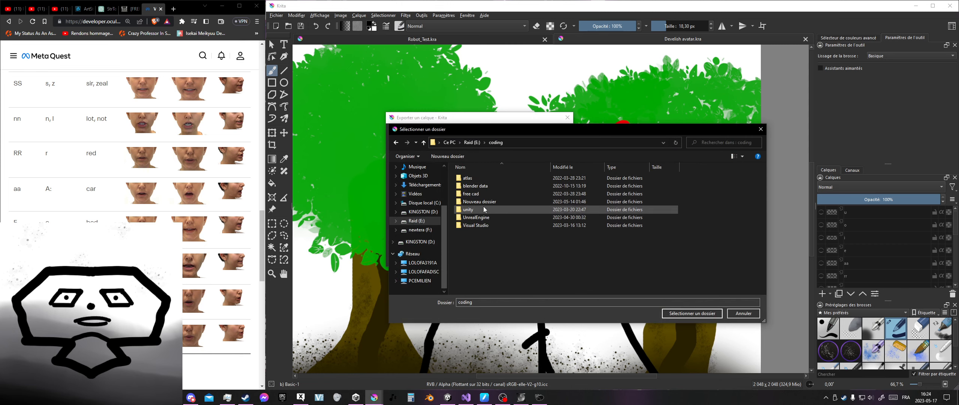
{"action": "left_click", "coordinate": [487, 203]}
{"action": "double_click", "coordinate": [487, 204]}
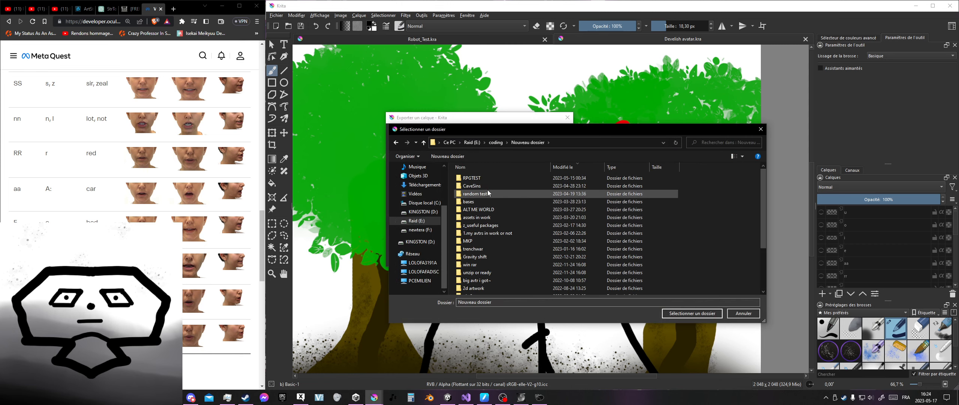
{"action": "double_click", "coordinate": [487, 195]}
{"action": "double_click", "coordinate": [490, 185]}
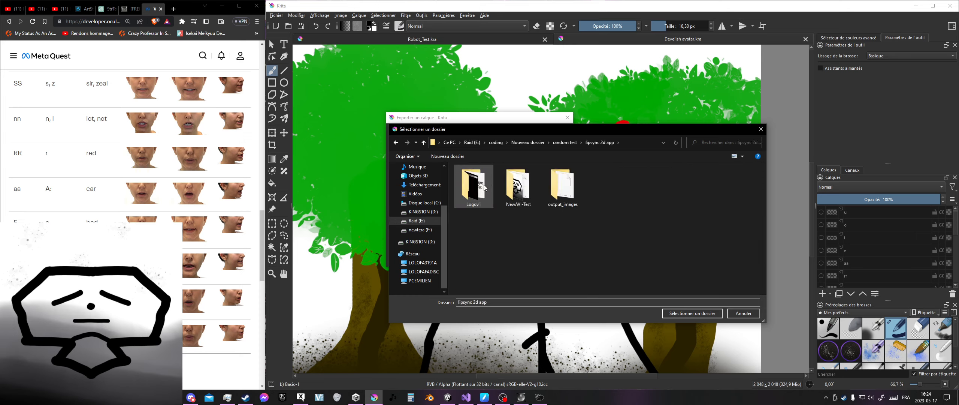
{"action": "double_click", "coordinate": [508, 189]}
{"action": "double_click", "coordinate": [468, 178]}
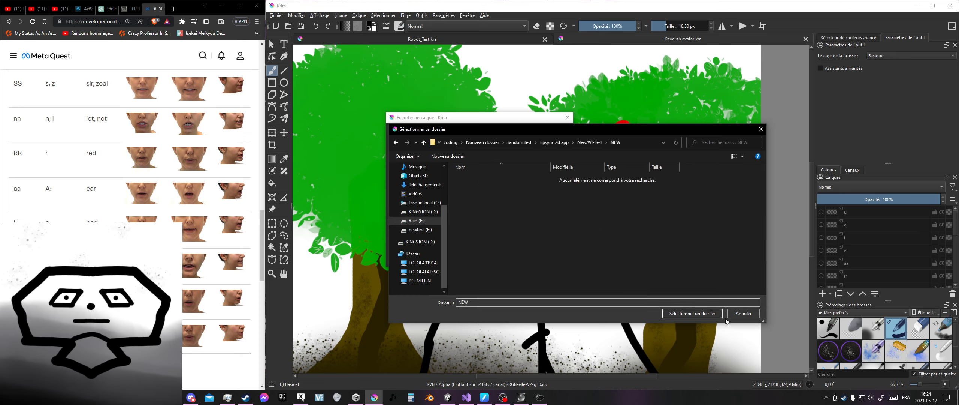
{"action": "left_click", "coordinate": [692, 312]}
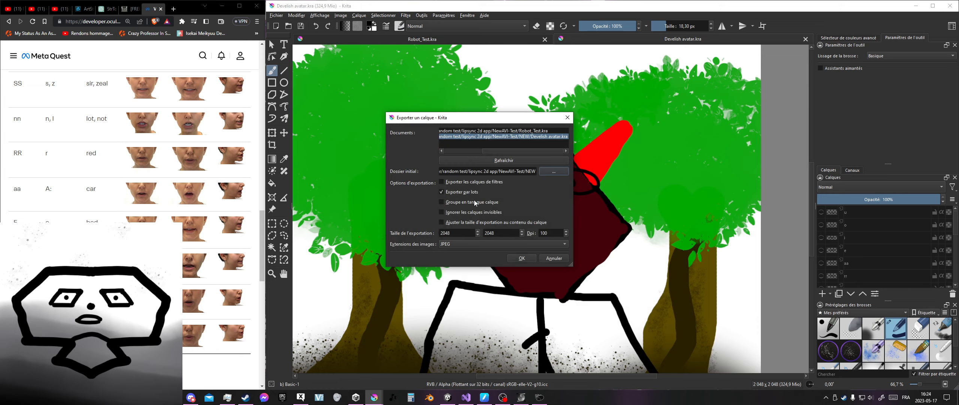
Step: Export the layers as PNG images and open the exported Develish avatar folder in File Explorer
{"action": "left_click", "coordinate": [503, 244]}
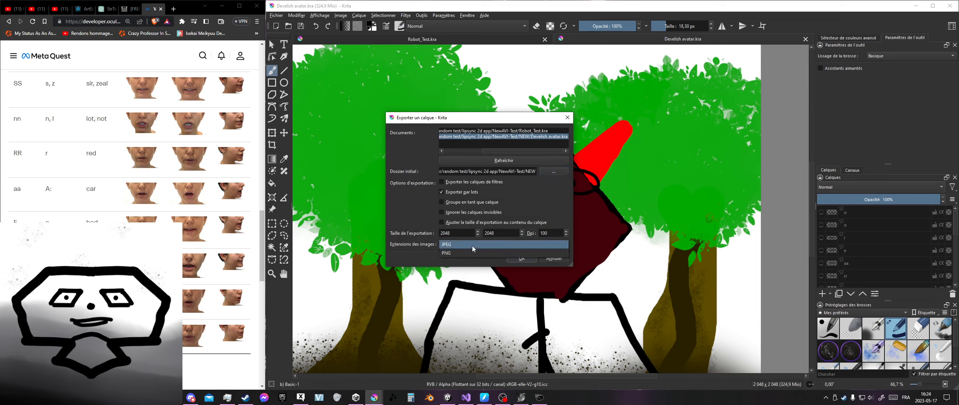
{"action": "left_click", "coordinate": [458, 256]}
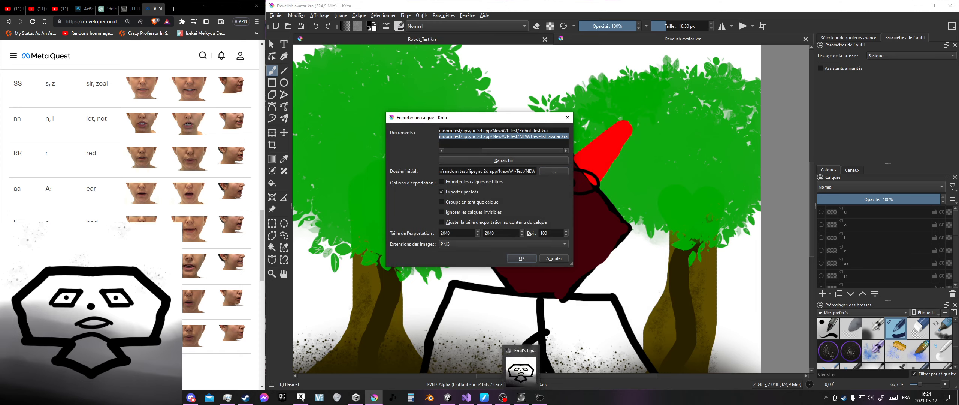
{"action": "key", "text": "alt+Tab"}
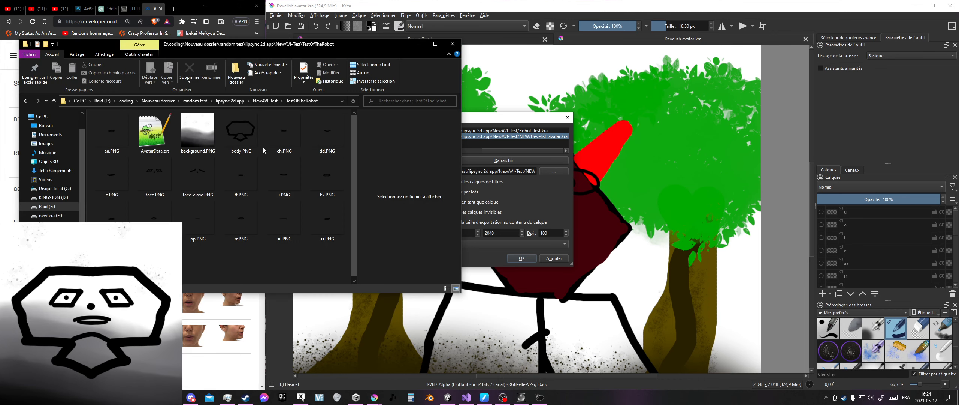
{"action": "left_click", "coordinate": [265, 100]}
{"action": "double_click", "coordinate": [133, 121]}
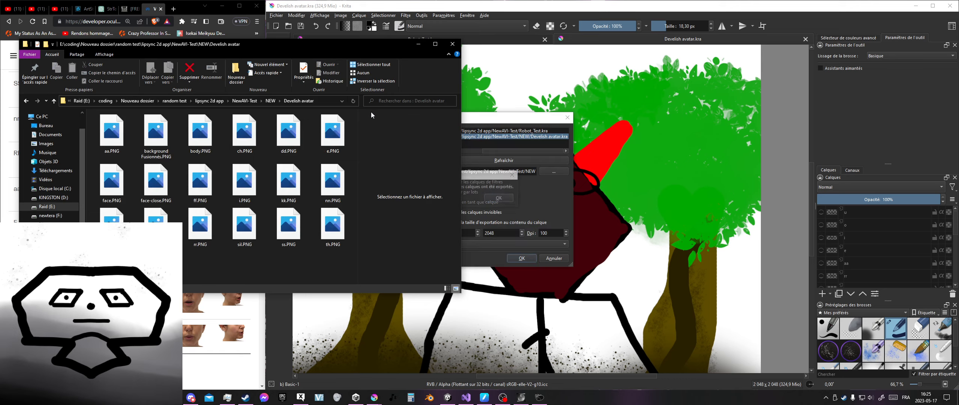
{"action": "right_click", "coordinate": [202, 261]}
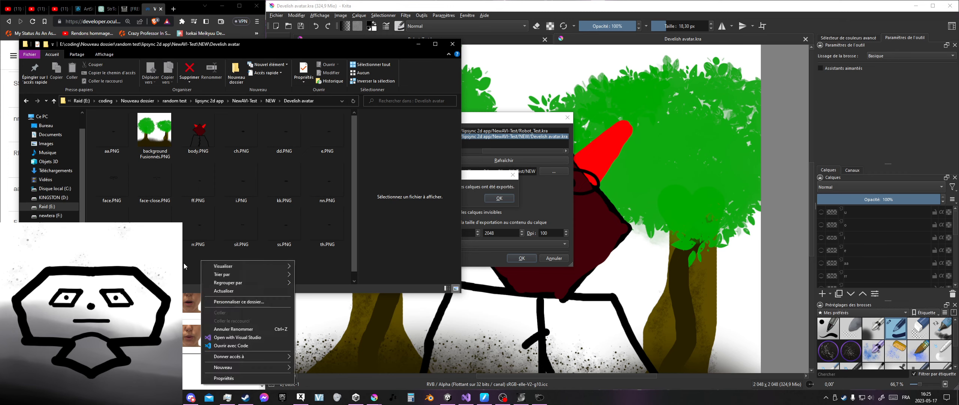
{"action": "left_click", "coordinate": [204, 256]}
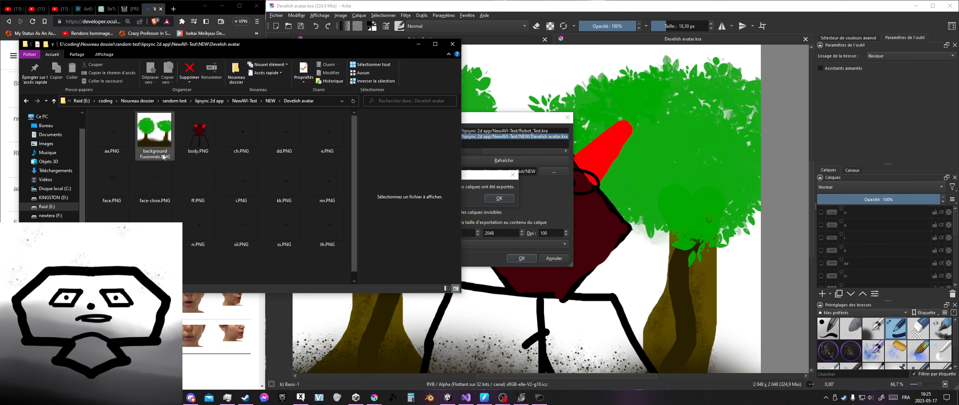
Step: Dismiss the export message, close the layer export dialog, and minimize the Krita window
{"action": "left_click", "coordinate": [488, 188]}
{"action": "left_click", "coordinate": [500, 199]}
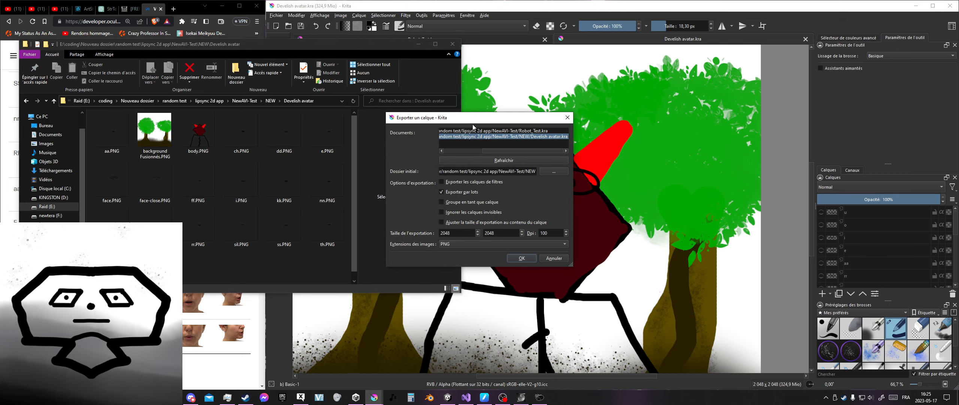
{"action": "left_click", "coordinate": [554, 259]}
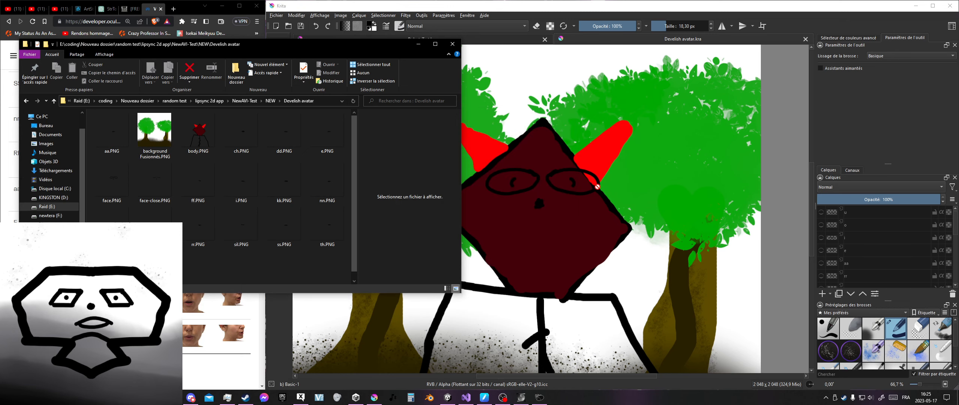
{"action": "scroll", "coordinate": [193, 156], "scroll_direction": "down", "scroll_amount": 1}
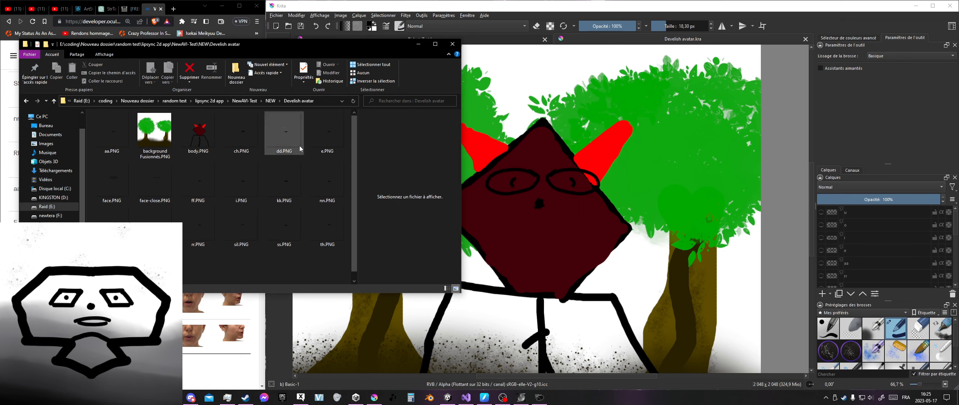
{"action": "left_click", "coordinate": [915, 6]}
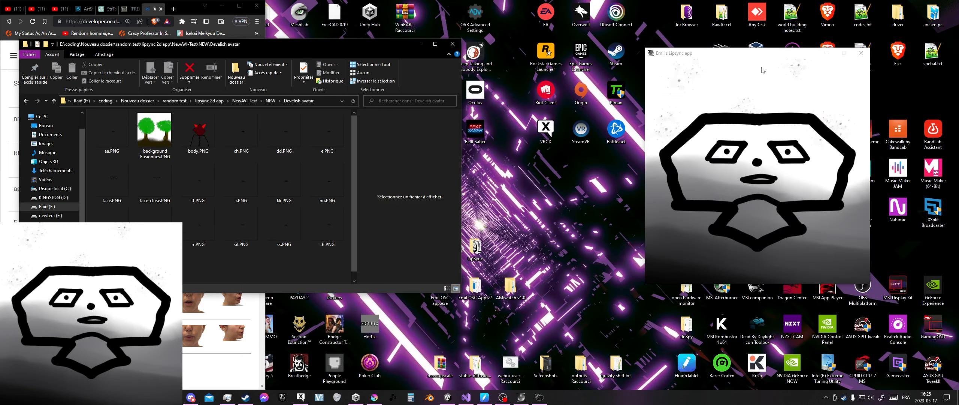
Step: Look through the exported PNGs in the Develish avatar folder and the existing avatar files in the NewAVI-Test folder
{"action": "left_click_drag", "start_coordinate": [288, 47], "coordinate": [319, 51]}
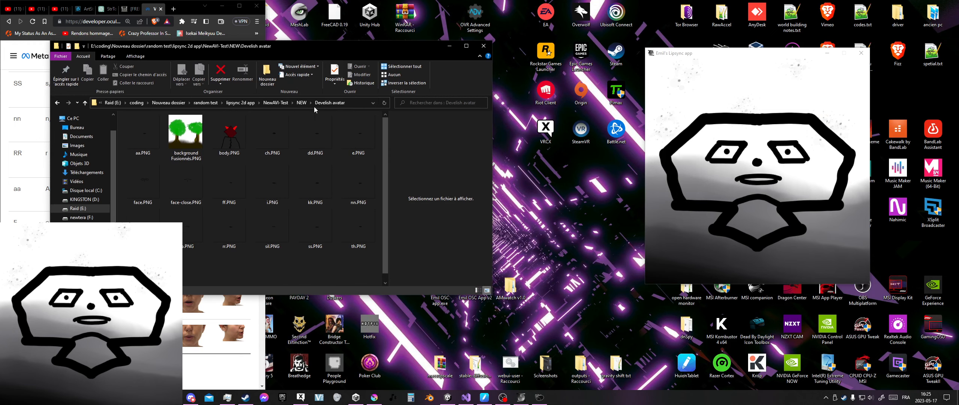
{"action": "scroll", "coordinate": [318, 225], "scroll_direction": "down", "scroll_amount": 1}
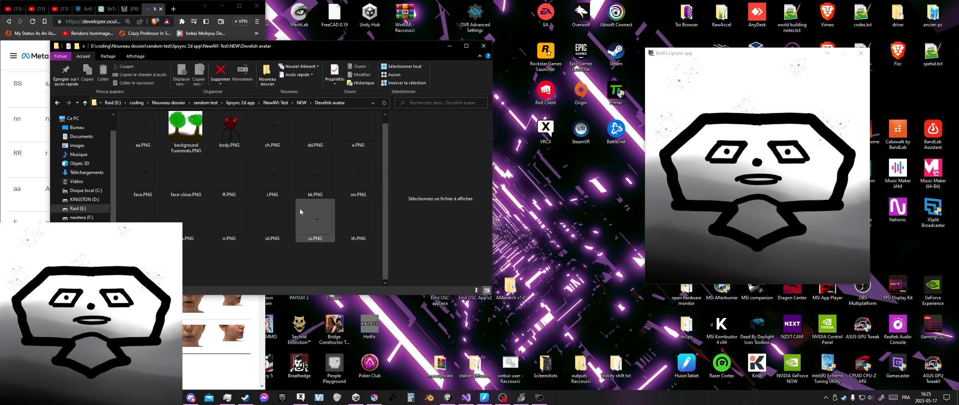
{"action": "scroll", "coordinate": [277, 205], "scroll_direction": "up", "scroll_amount": 1}
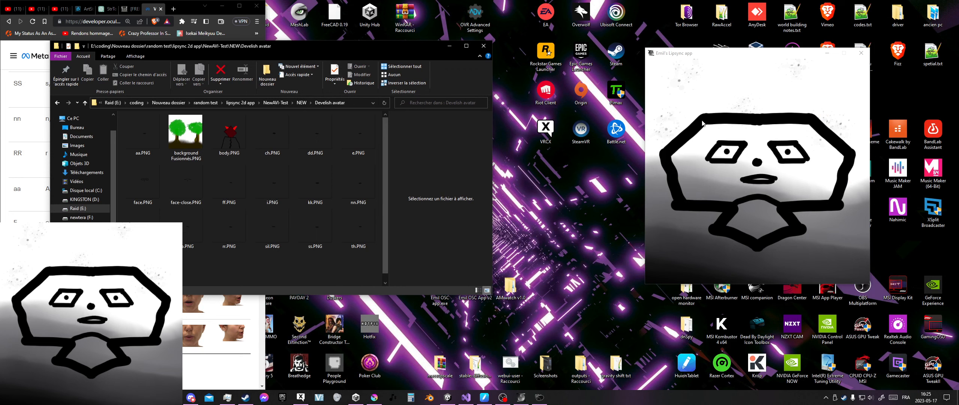
{"action": "left_click", "coordinate": [278, 103]}
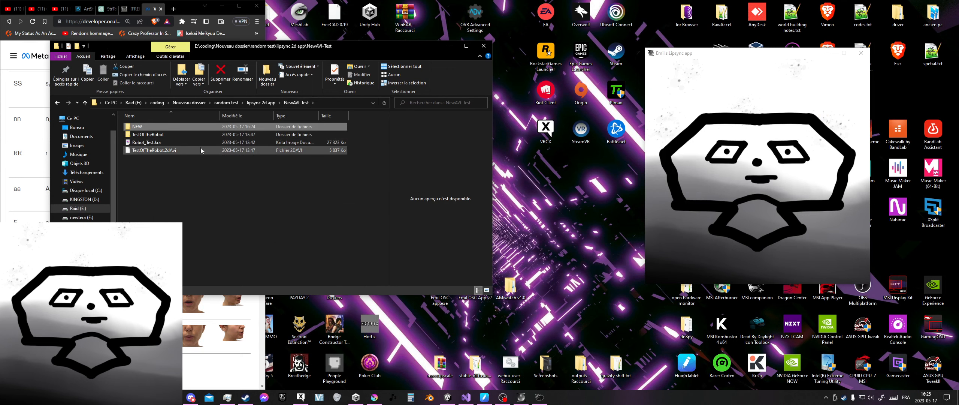
{"action": "left_click", "coordinate": [197, 149]}
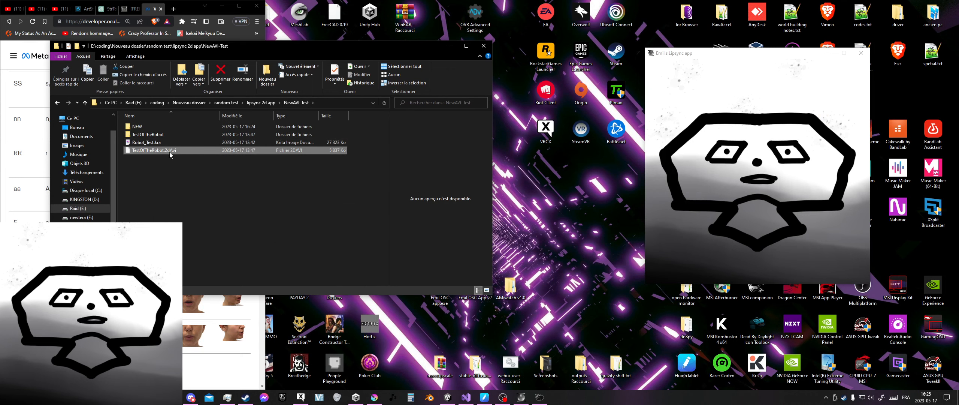
{"action": "left_click", "coordinate": [736, 157]}
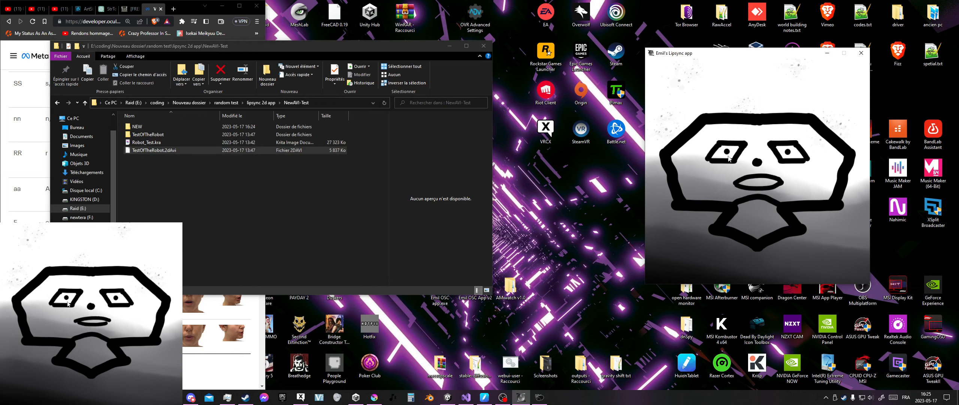
{"action": "double_click", "coordinate": [178, 127]}
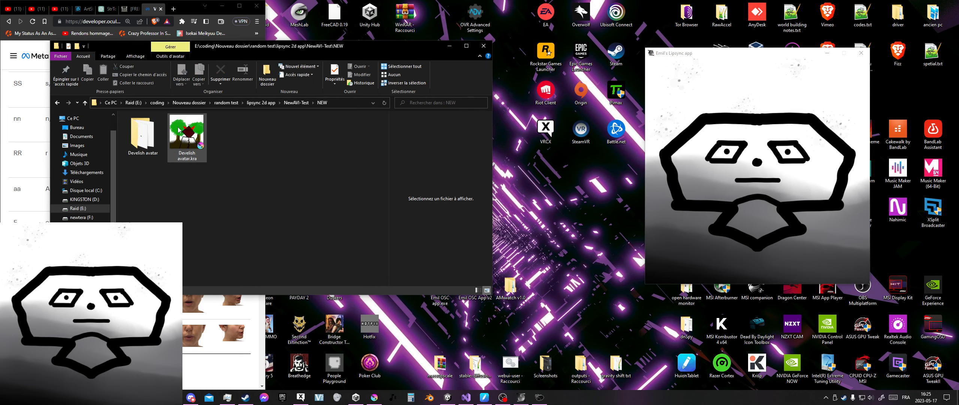
{"action": "double_click", "coordinate": [137, 138]}
{"action": "scroll", "coordinate": [205, 128], "scroll_direction": "down", "scroll_amount": 1}
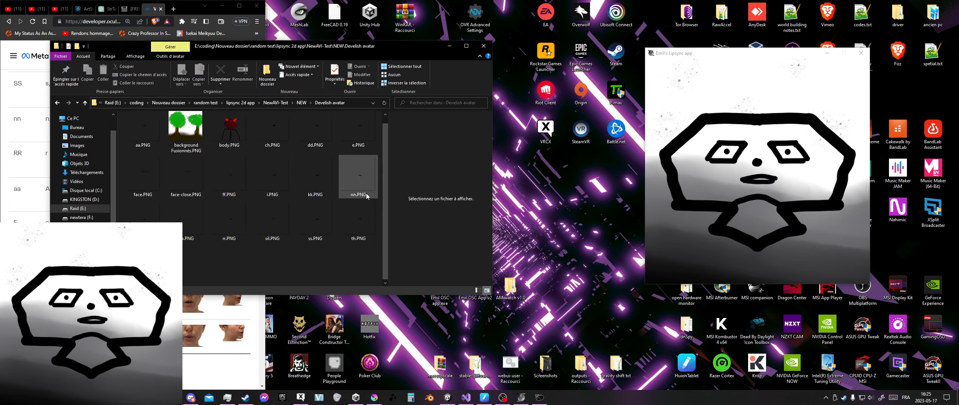
Step: Switch to the lipsync app and open its avatar creation wizard from the settings
{"action": "left_click", "coordinate": [713, 155]}
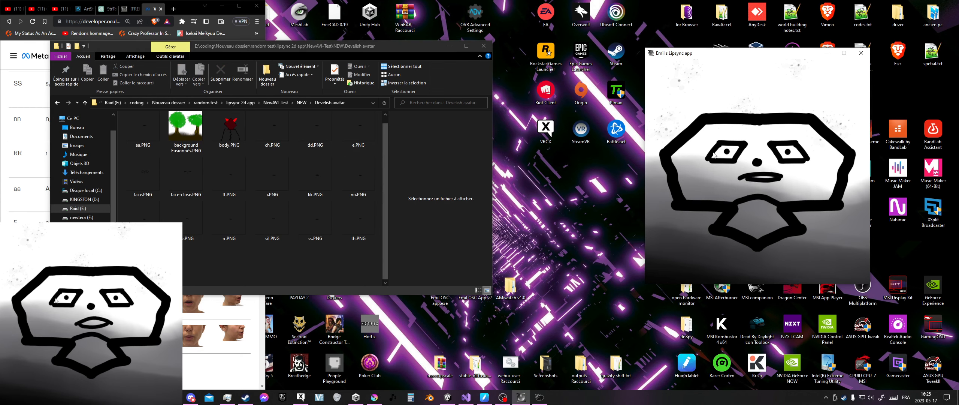
{"action": "key", "text": "s"}
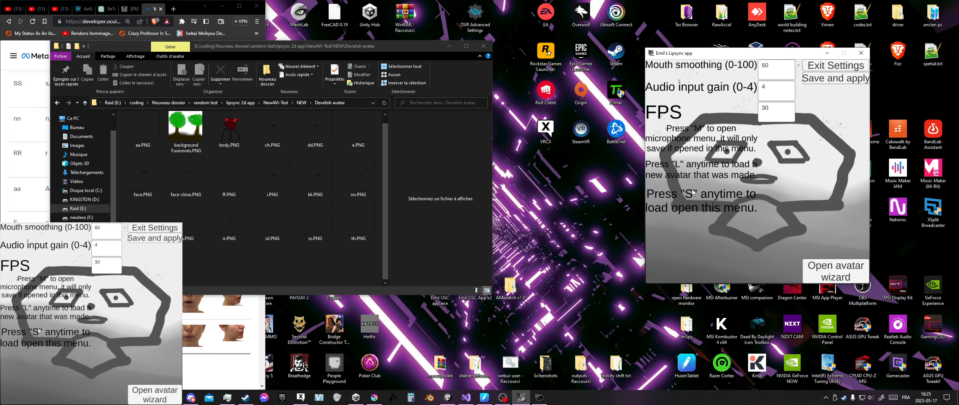
{"action": "left_click", "coordinate": [831, 280]}
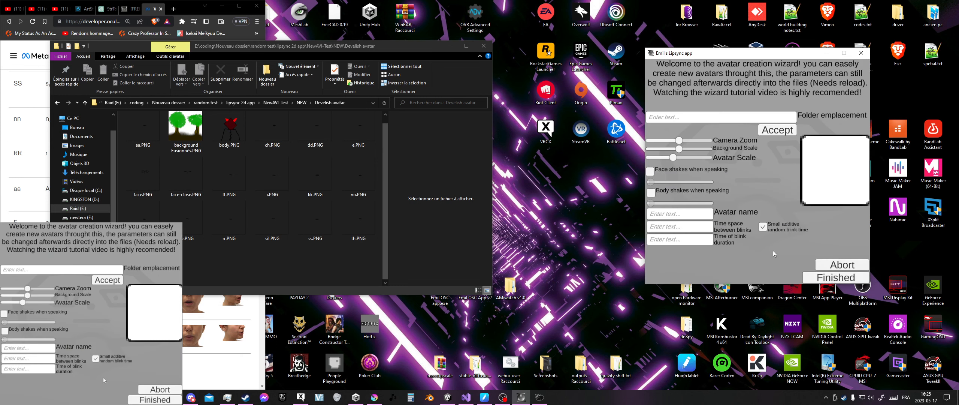
Step: Copy the Develish avatar folder path from File Explorer and submit it as the avatar wizard's image folder
{"action": "left_click", "coordinate": [714, 119]}
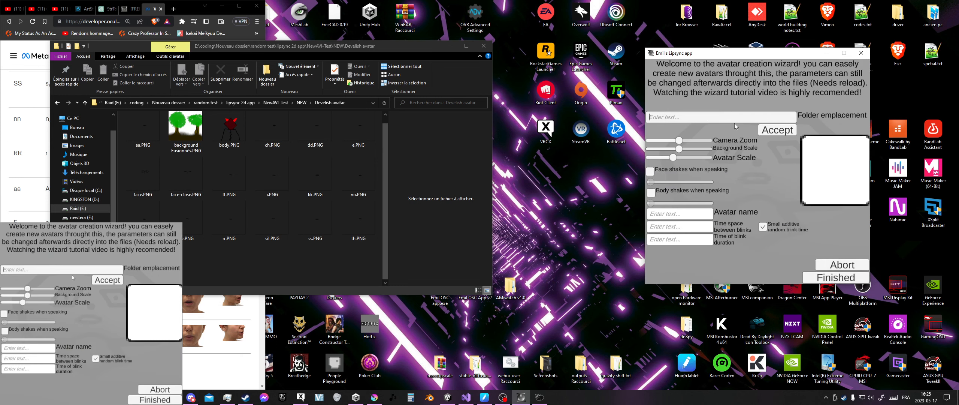
{"action": "left_click", "coordinate": [340, 103]}
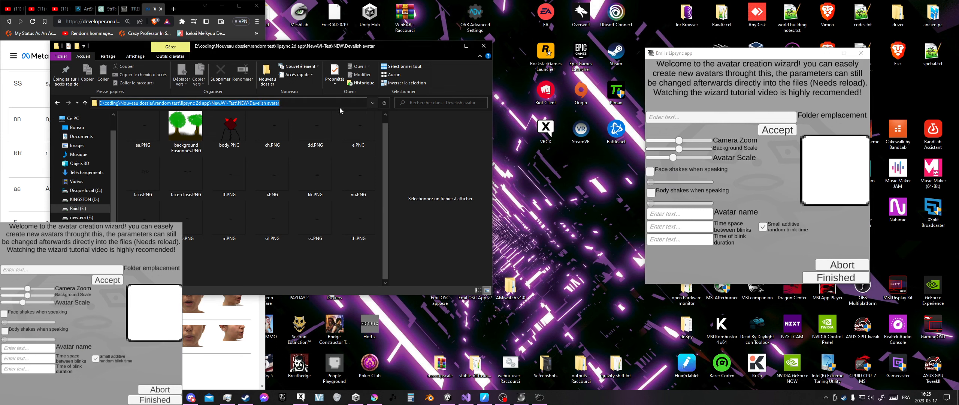
{"action": "right_click", "coordinate": [212, 104]}
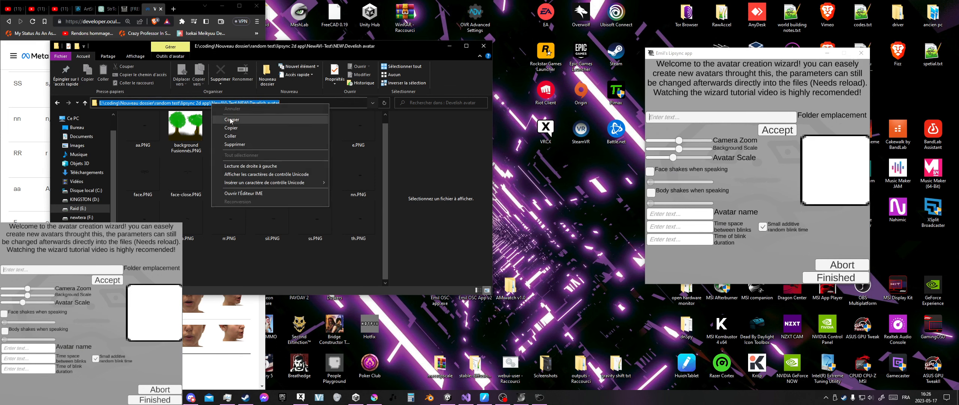
{"action": "left_click", "coordinate": [231, 127]}
{"action": "left_click", "coordinate": [760, 112]}
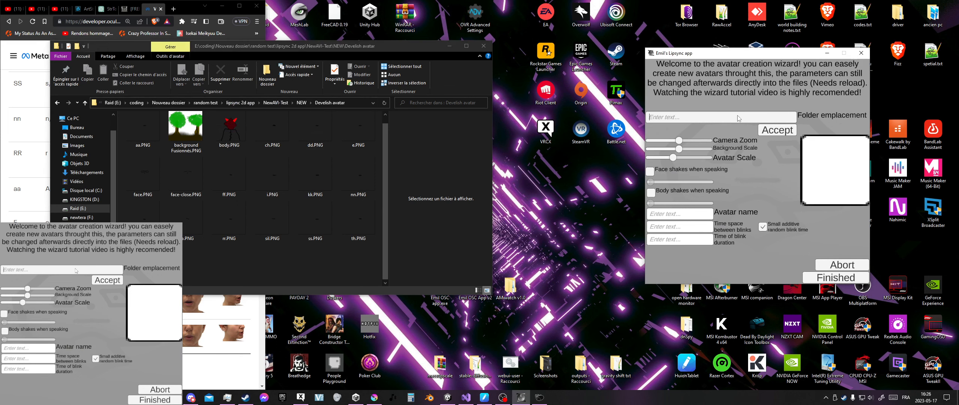
{"action": "key", "text": "ctrl+v"}
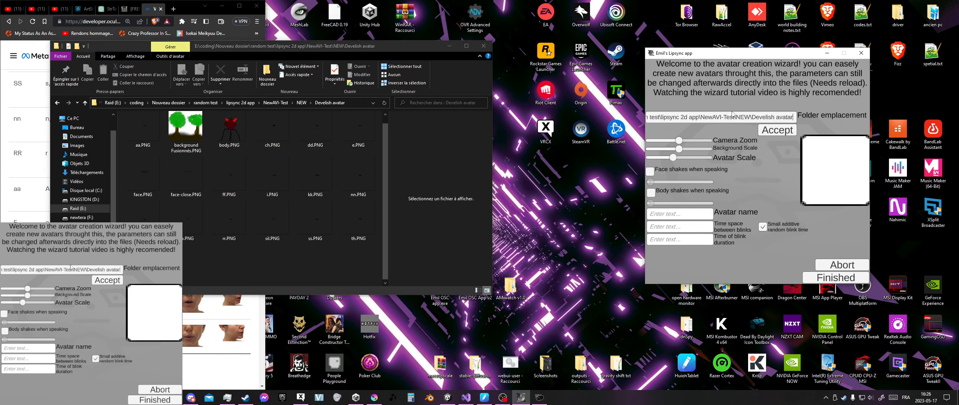
{"action": "left_click", "coordinate": [774, 131]}
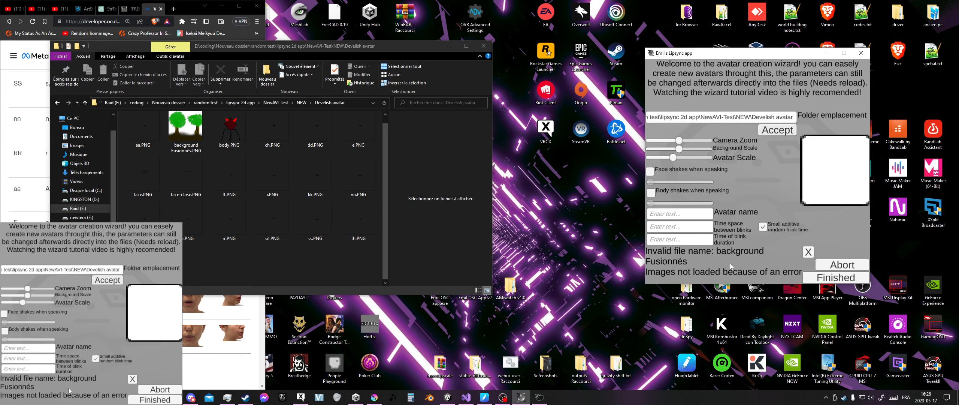
Step: Rename the exported background Fusionnés.PNG file as background.PNG
{"action": "left_click", "coordinate": [184, 149]}
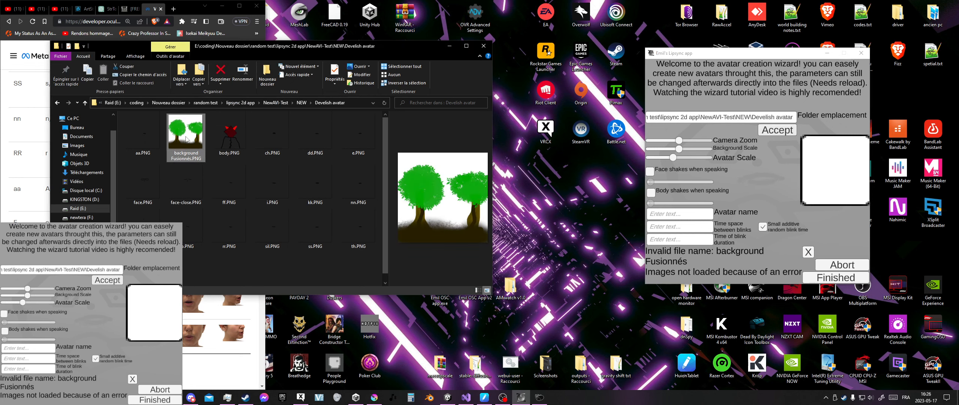
{"action": "left_click", "coordinate": [184, 148]}
{"action": "type", "text": "bac"}
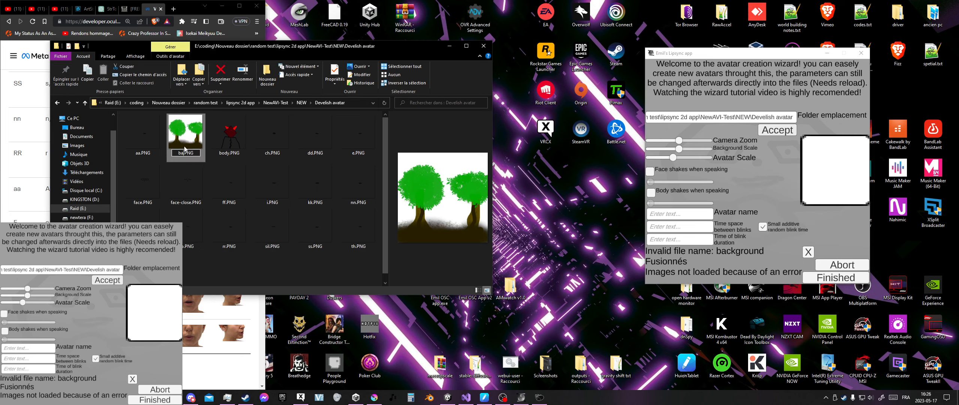
{"action": "type", "text": "kground"}
{"action": "key", "text": "Return"}
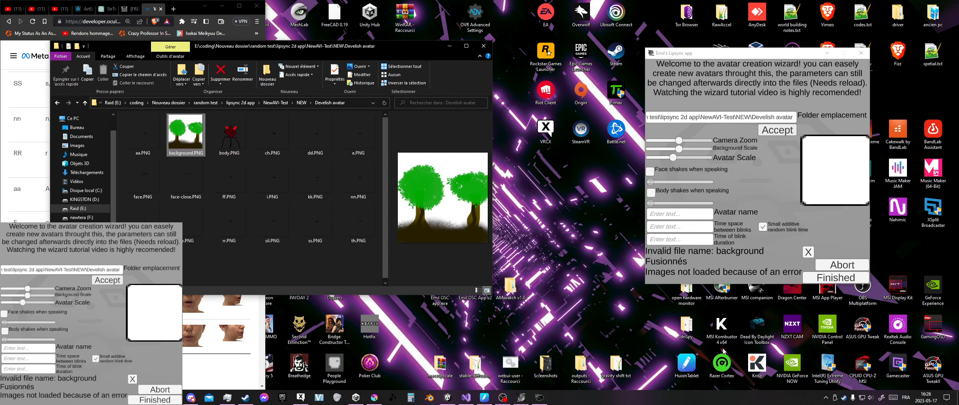
Step: Try to load the images from the same folder again, dismissing the wizard's error messages
{"action": "left_click", "coordinate": [808, 252]}
{"action": "left_click", "coordinate": [782, 131]}
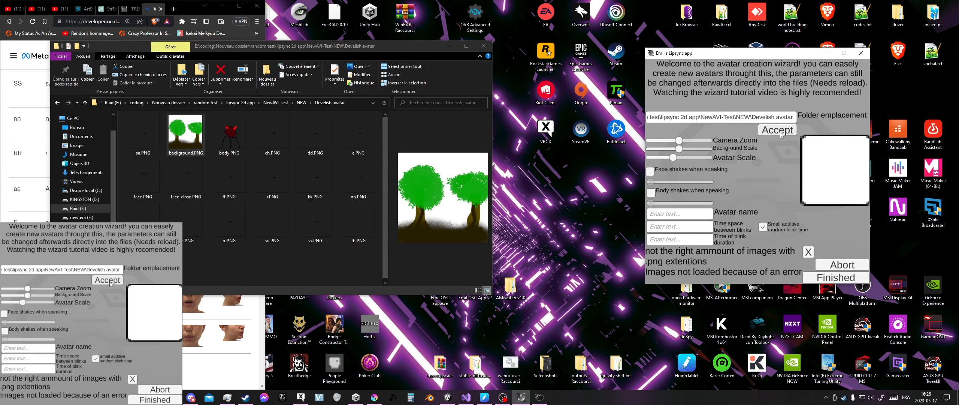
{"action": "left_click", "coordinate": [806, 250]}
{"action": "left_click", "coordinate": [782, 132]}
{"action": "left_click", "coordinate": [807, 250]}
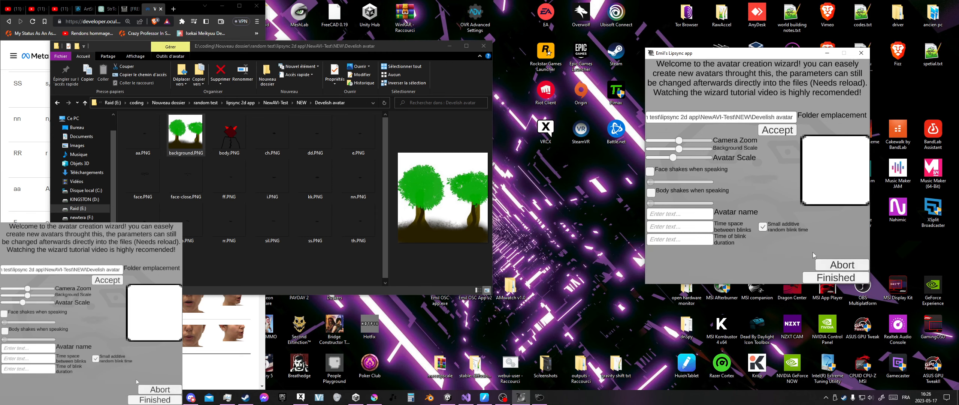
Step: Restart the lipsync app from the desktop and reopen the avatar creation wizard
{"action": "left_click", "coordinate": [862, 53]}
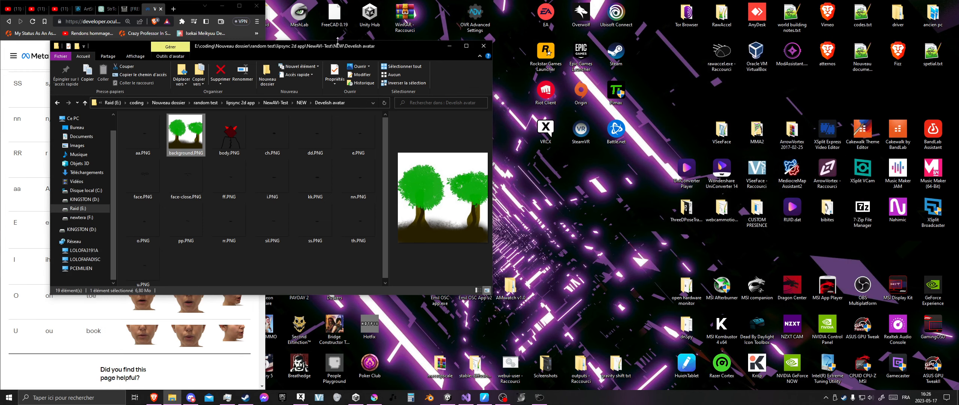
{"action": "left_click_drag", "start_coordinate": [350, 52], "coordinate": [246, 60]}
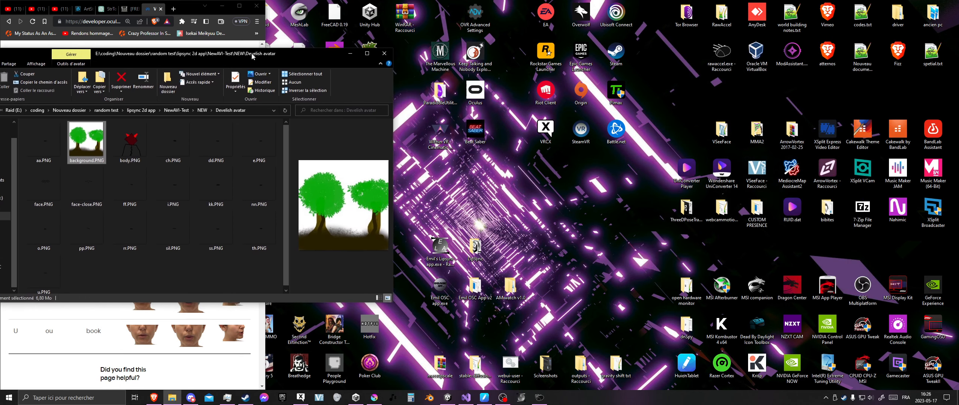
{"action": "double_click", "coordinate": [440, 238]}
{"action": "left_click_drag", "start_coordinate": [251, 58], "coordinate": [355, 34]}
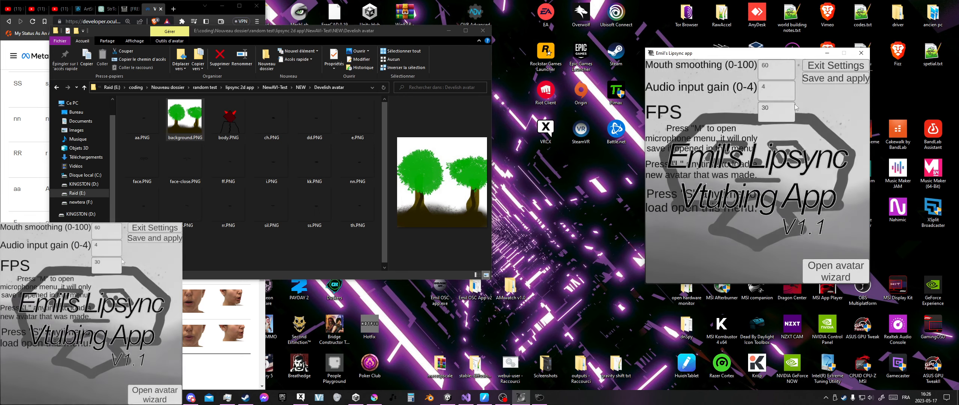
{"action": "left_click", "coordinate": [836, 270]}
Step: Load the avatar images into the wizard from the copied Develish avatar folder path
{"action": "left_click", "coordinate": [737, 119]}
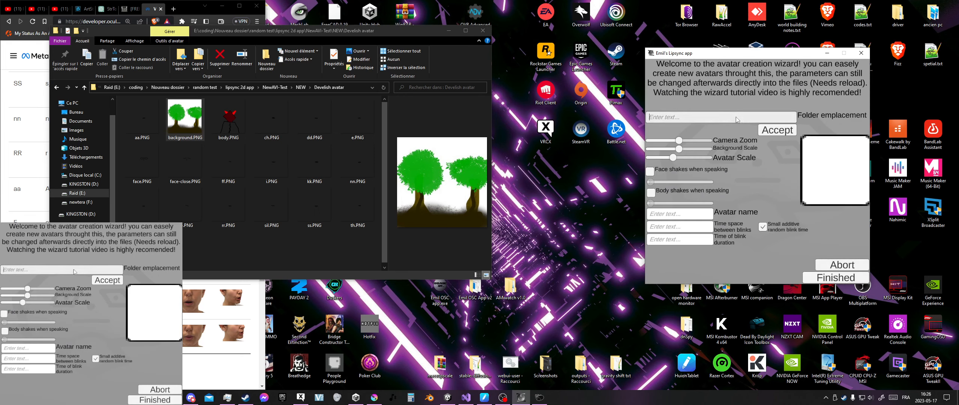
{"action": "key", "text": "ctrl+v"}
{"action": "left_click", "coordinate": [777, 130]}
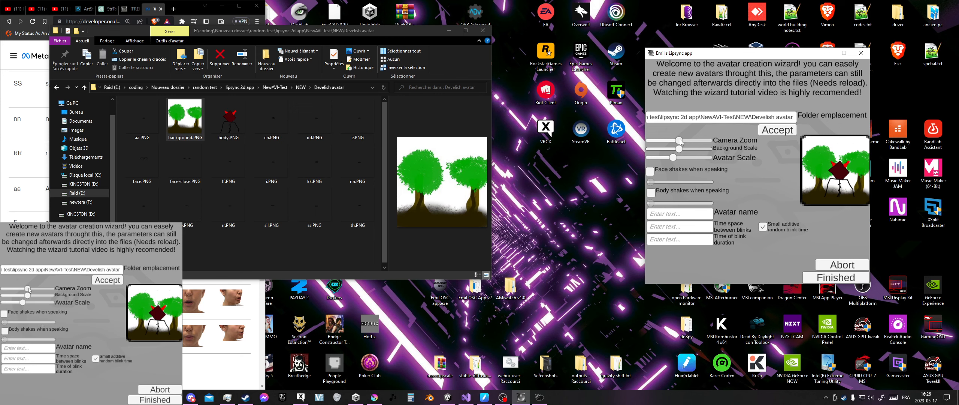
Step: Lower the camera zoom to about 0.72 and name the avatar TheDevil, cancelling the avatar selection screen
{"action": "mouse_move", "coordinate": [681, 141]}
{"action": "left_mouse_down"}
{"action": "mouse_move", "coordinate": [689, 146]}
{"action": "mouse_move", "coordinate": [673, 149]}
{"action": "left_mouse_up"}
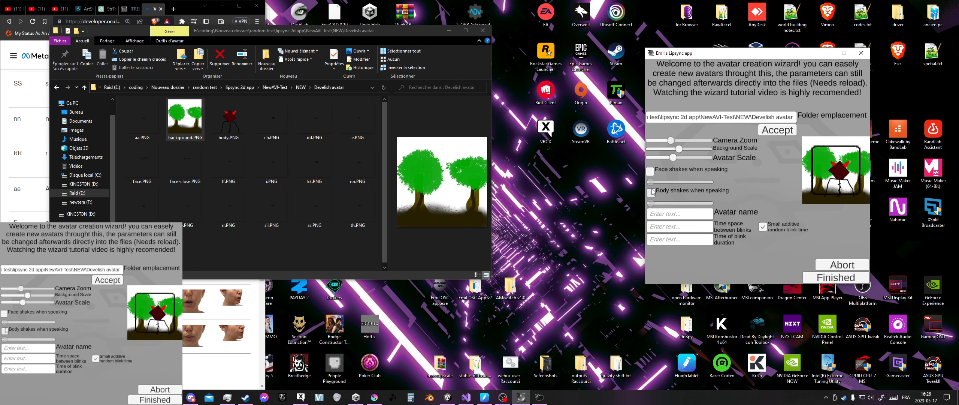
{"action": "left_click", "coordinate": [672, 214]}
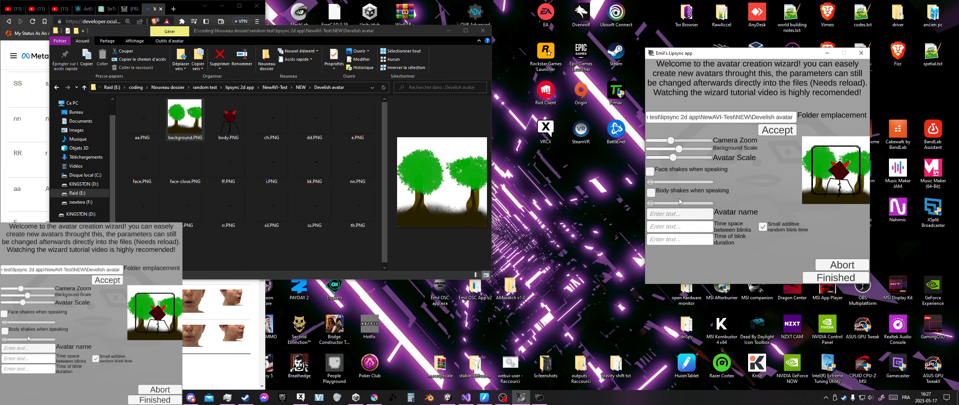
{"action": "type", "text": "TheDevil"}
{"action": "key", "text": "Tab"}
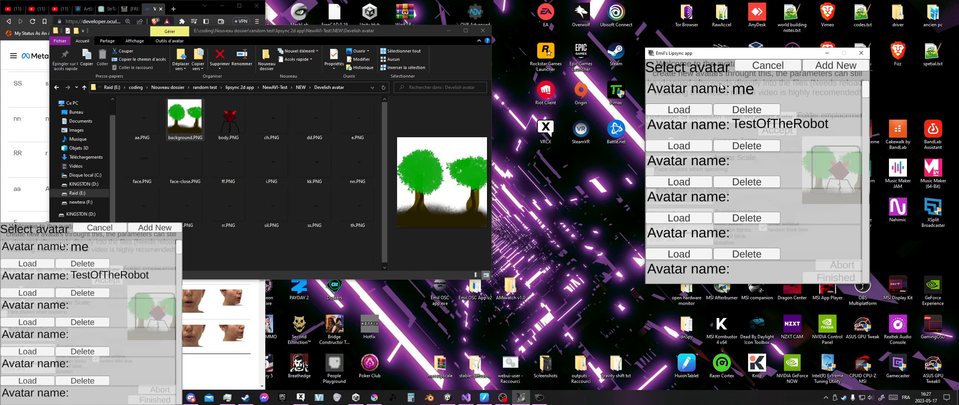
{"action": "left_click", "coordinate": [763, 66]}
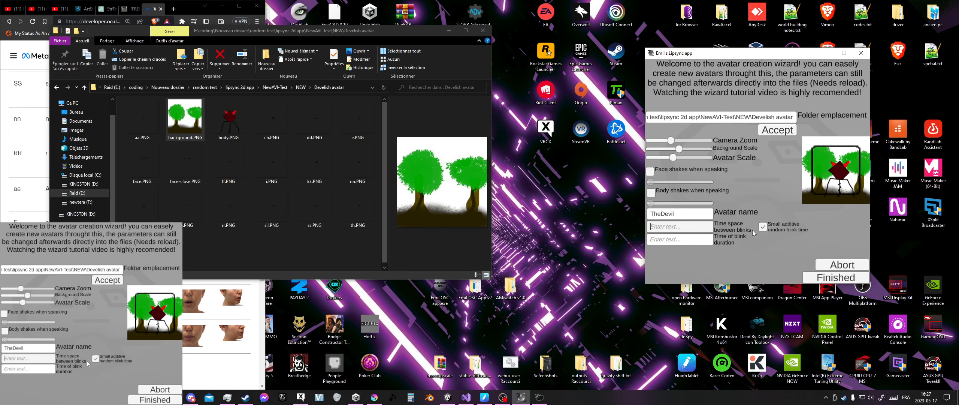
Step: Set the time between blinks to 3 and the blink duration to ,1, and finish creating the avatar
{"action": "type", "text": "3"}
{"action": "left_click", "coordinate": [696, 241]}
{"action": "type", "text": ",1"}
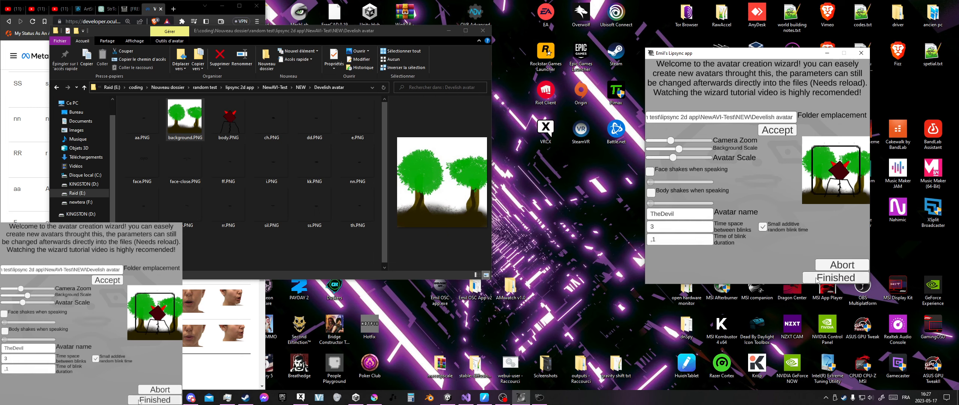
{"action": "left_click", "coordinate": [834, 279]}
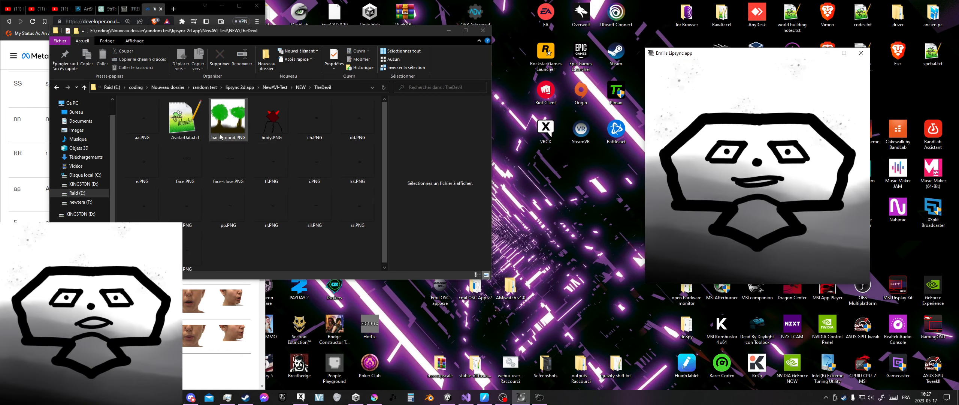
Step: Open the TheDevil folder's AvatarData.txt, review its saved avatar settings line by line, and close it
{"action": "double_click", "coordinate": [196, 131]}
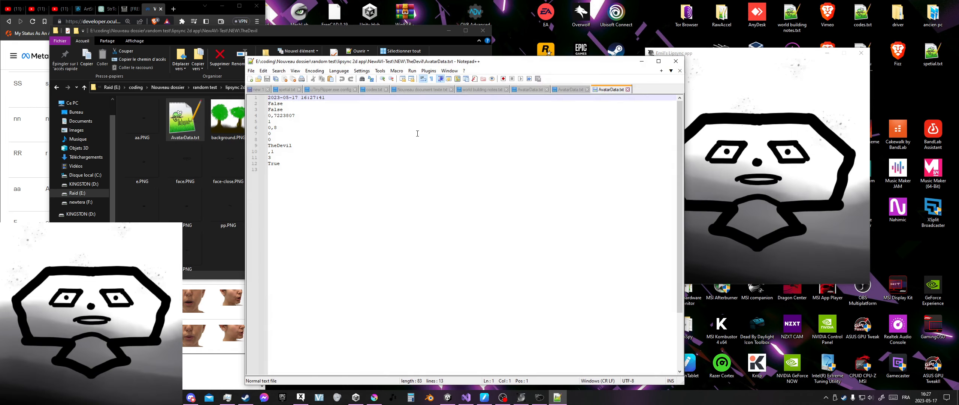
{"action": "left_click_drag", "start_coordinate": [334, 193], "coordinate": [267, 97]}
{"action": "left_click", "coordinate": [314, 175]}
{"action": "double_click", "coordinate": [282, 108]}
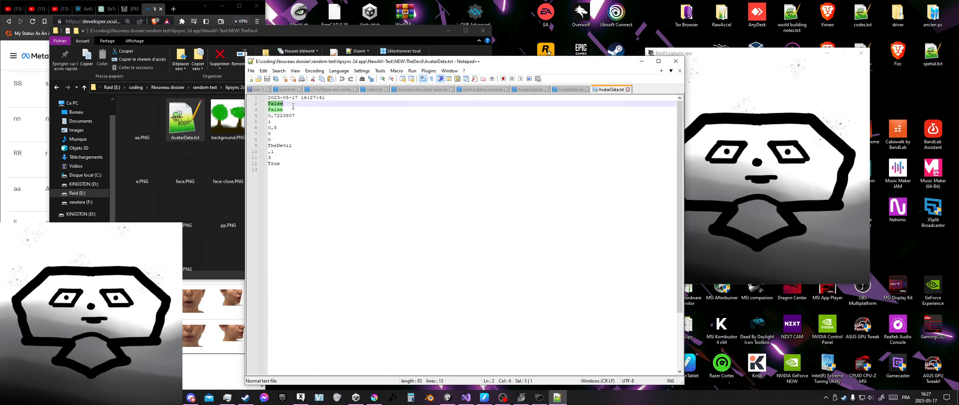
{"action": "left_click", "coordinate": [294, 122]}
{"action": "left_click", "coordinate": [297, 131]}
{"action": "key", "text": "Down"}
{"action": "key", "text": "Down"}
{"action": "key", "text": "Down"}
{"action": "key", "text": "Down"}
{"action": "key", "text": "Down"}
{"action": "key", "text": "Down"}
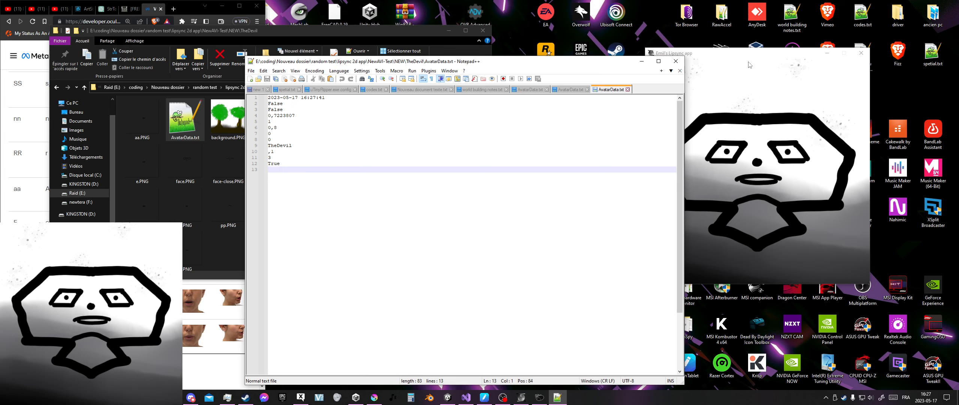
{"action": "left_click", "coordinate": [677, 62]}
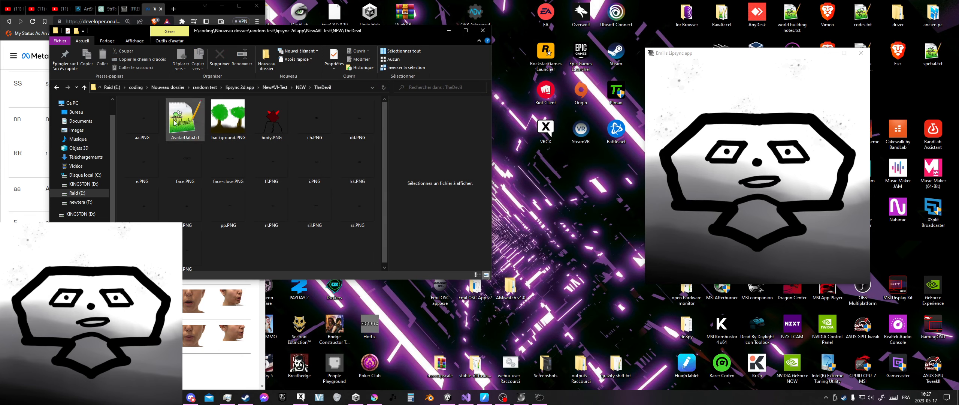
Step: Open TheDevil.2dAvi from the NEW folder with WinRAR archiver and dismiss the licence purchase notice
{"action": "left_click", "coordinate": [297, 89]}
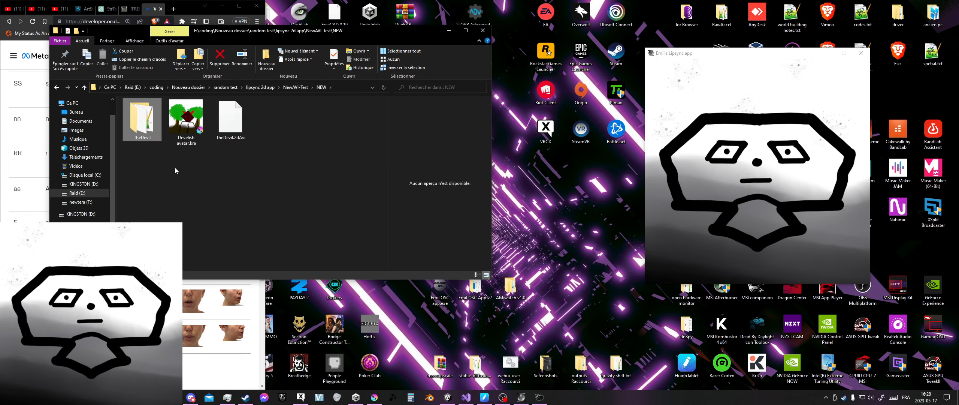
{"action": "left_click", "coordinate": [239, 126]}
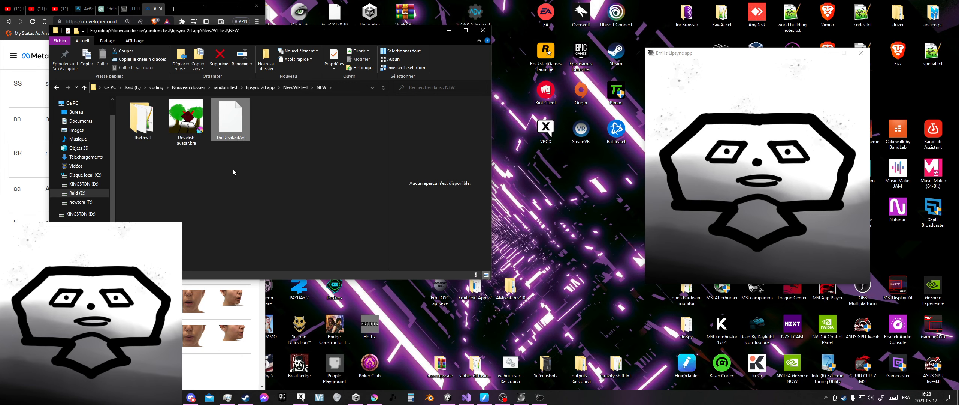
{"action": "double_click", "coordinate": [236, 127]}
{"action": "left_click", "coordinate": [454, 129]}
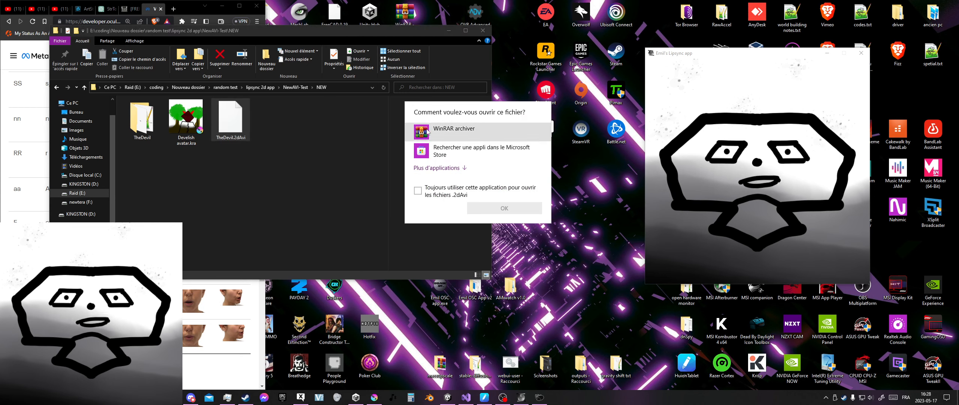
{"action": "left_click", "coordinate": [505, 208]}
{"action": "double_click", "coordinate": [293, 129]}
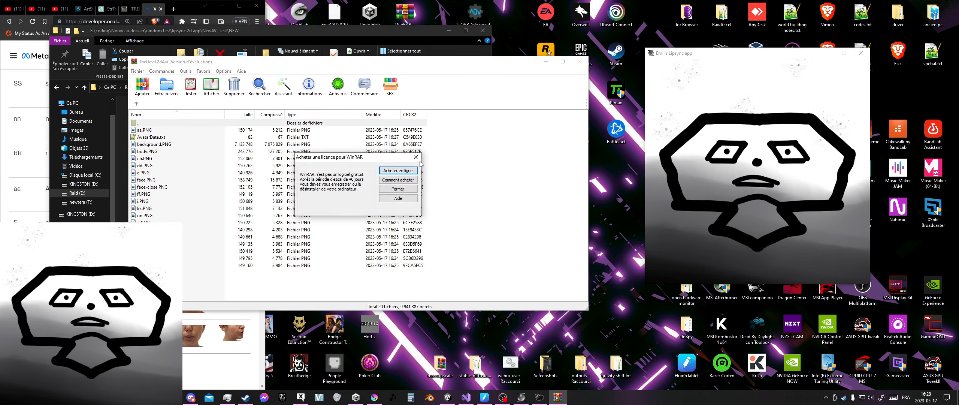
{"action": "left_click", "coordinate": [398, 189]}
Step: Examine the files packed in the TheDevil.2dAvi archive, including AvatarData.txt, and close the archive
{"action": "left_click_drag", "start_coordinate": [318, 284], "coordinate": [243, 127]}
{"action": "left_click", "coordinate": [243, 137]}
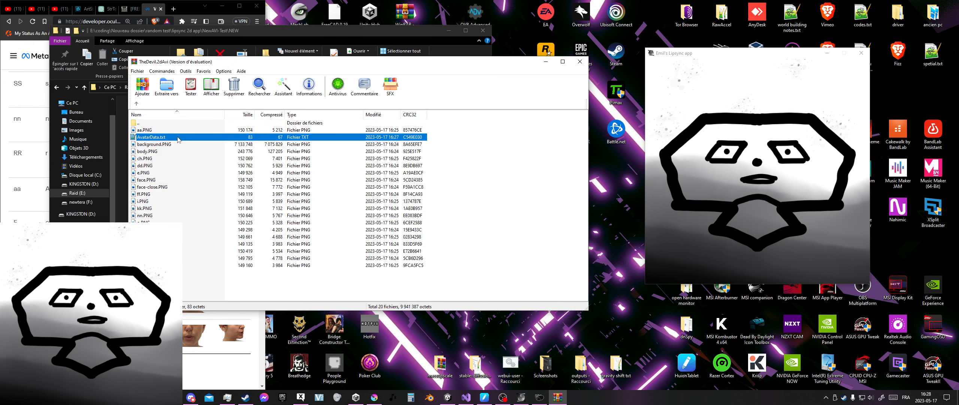
{"action": "left_click", "coordinate": [469, 200]}
{"action": "left_click_drag", "start_coordinate": [449, 65], "coordinate": [408, 52]}
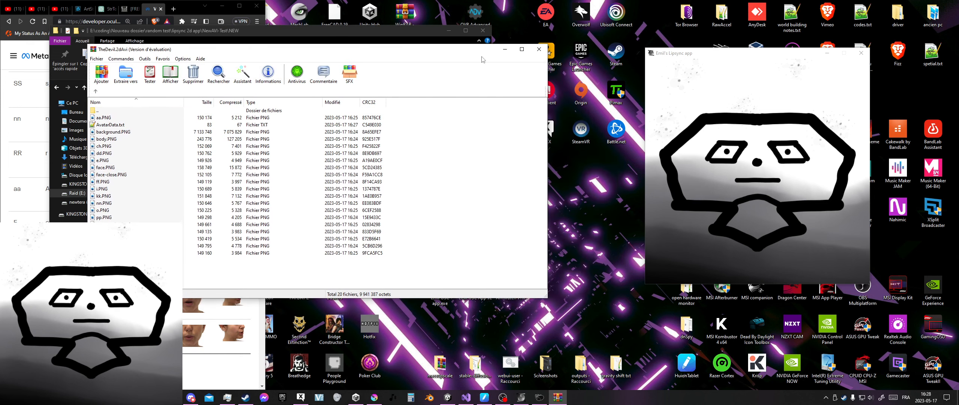
{"action": "left_click", "coordinate": [539, 51]}
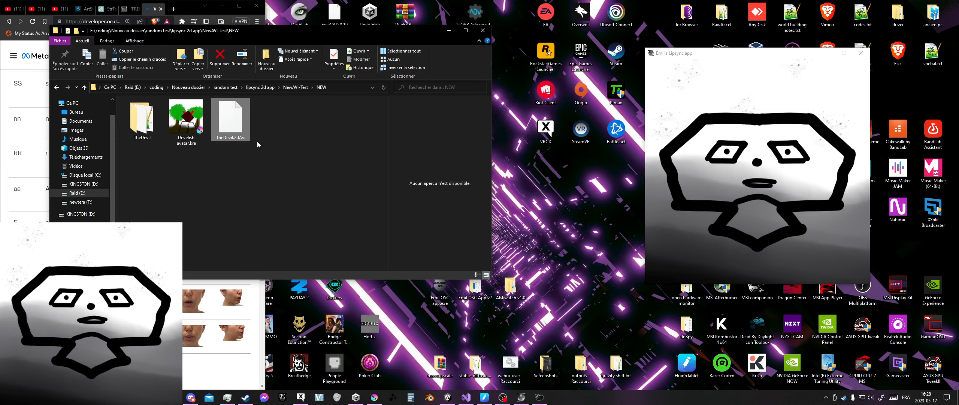
Step: Add TheDevil.2dAvi from the NEW folder as a new avatar in the lipsync app and leave avatar selection
{"action": "left_click", "coordinate": [230, 119]}
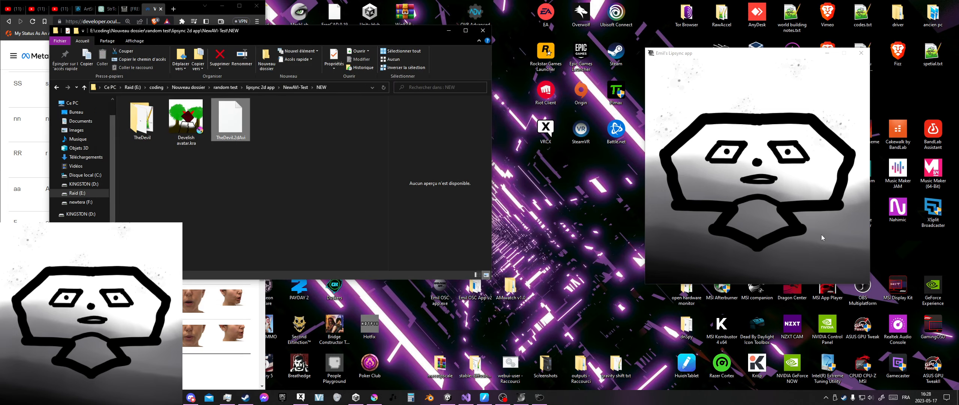
{"action": "left_click", "coordinate": [781, 192]}
{"action": "key", "text": "Escape"}
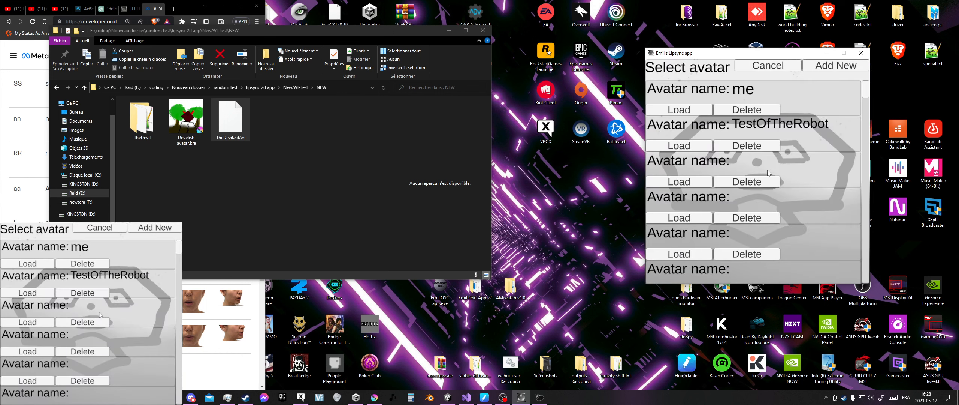
{"action": "left_click", "coordinate": [836, 66]}
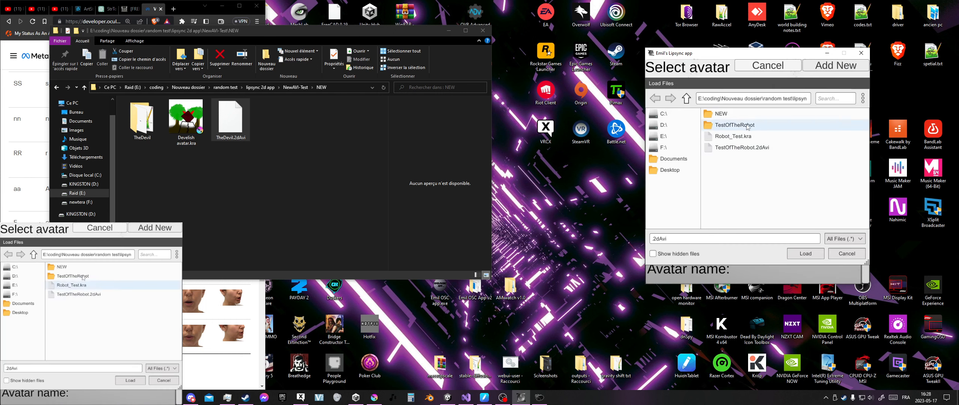
{"action": "double_click", "coordinate": [736, 120]}
{"action": "left_click", "coordinate": [741, 137]}
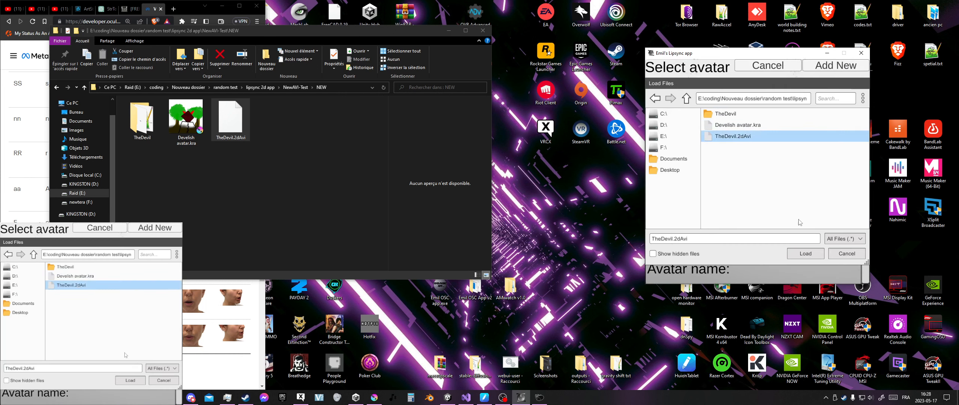
{"action": "left_click", "coordinate": [806, 254]}
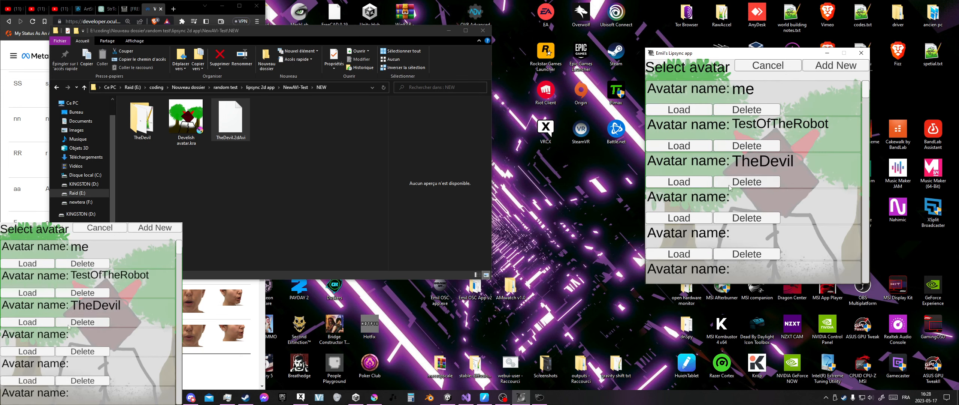
{"action": "left_click", "coordinate": [770, 69]}
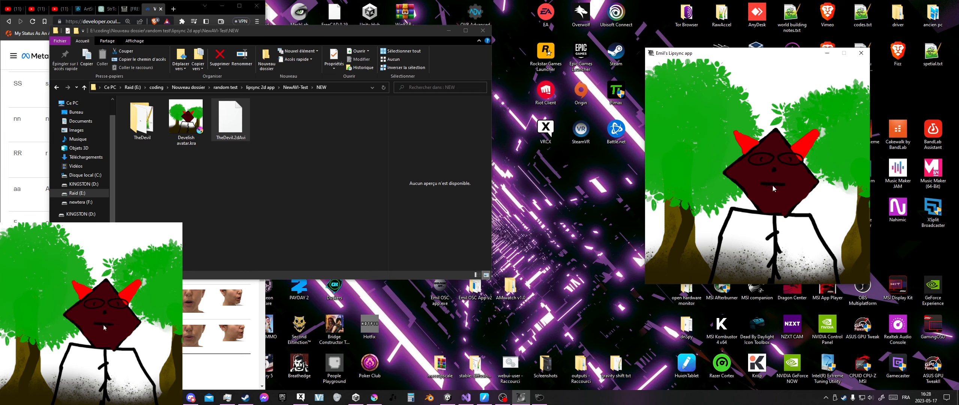
Step: Move the lipsync app window slightly and minimise the NEW folder window to reveal the desktop
{"action": "left_click", "coordinate": [212, 183]}
{"action": "mouse_move", "coordinate": [695, 55]}
{"action": "left_mouse_down"}
{"action": "mouse_move", "coordinate": [349, 57]}
{"action": "mouse_move", "coordinate": [690, 82]}
{"action": "mouse_move", "coordinate": [705, 50]}
{"action": "left_mouse_up"}
{"action": "left_click", "coordinate": [448, 30]}
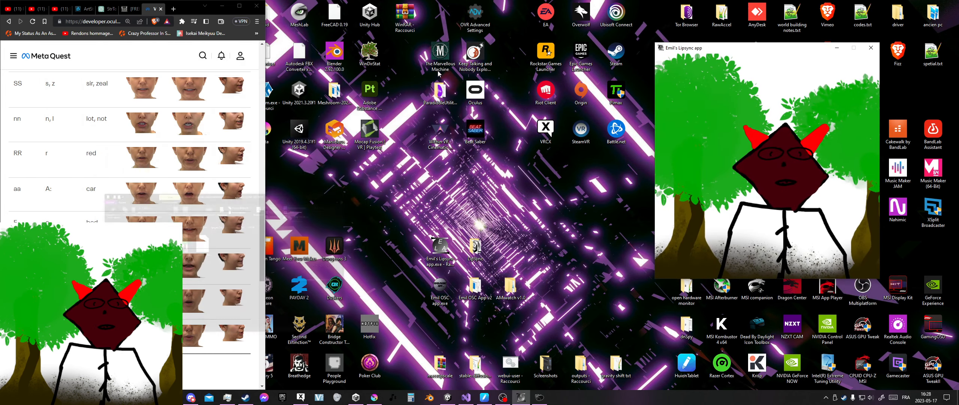
Step: Locate the lipsync app's shortcut on the desktop and open the LipSync folder beside it
{"action": "double_click", "coordinate": [471, 240]}
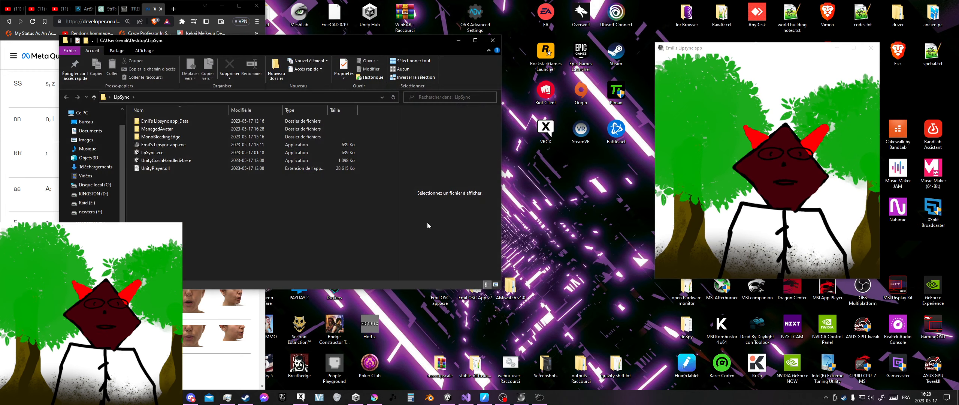
{"action": "left_click", "coordinate": [458, 40]}
{"action": "left_click", "coordinate": [441, 251]}
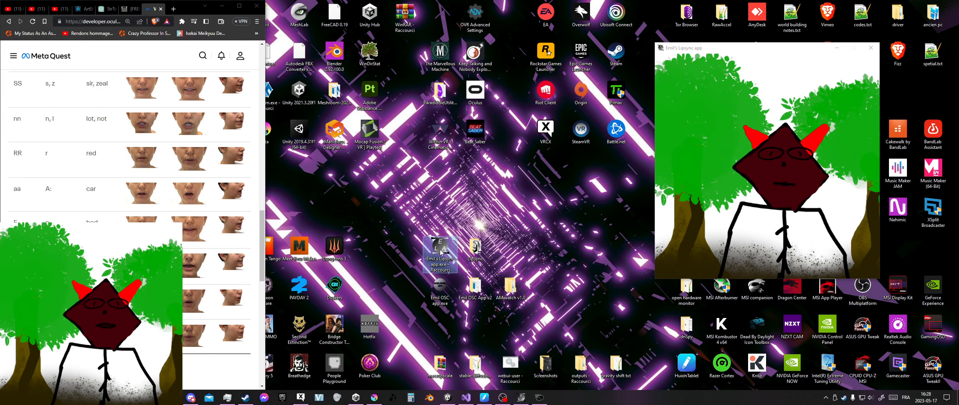
{"action": "double_click", "coordinate": [475, 247]}
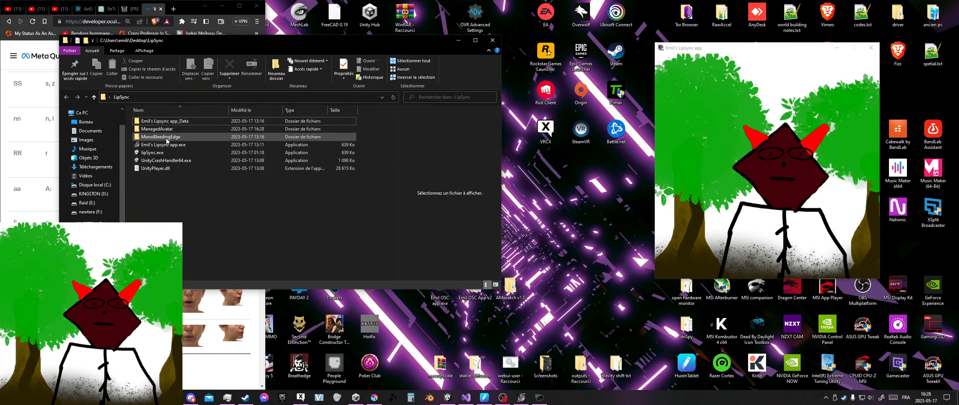
Step: Create a sample desktop shortcut to Emil's Lipsync app.exe from the LipSync folder and delete it again
{"action": "left_click", "coordinate": [164, 146]}
{"action": "left_click_drag", "start_coordinate": [165, 146], "coordinate": [547, 222]}
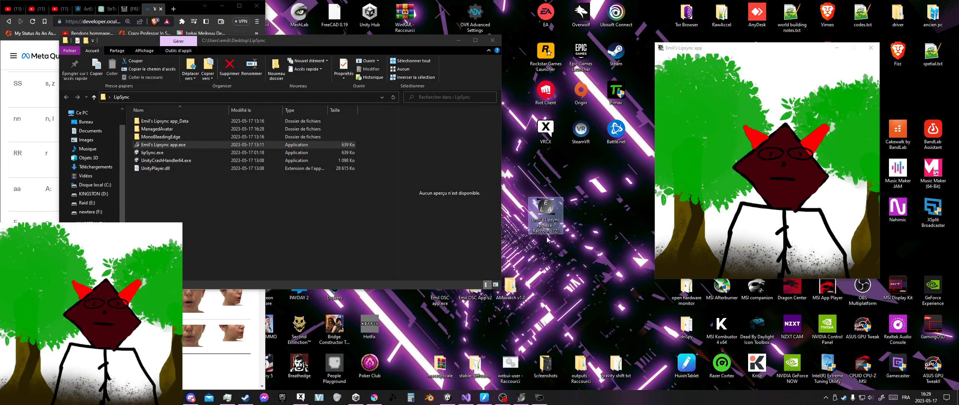
{"action": "key", "text": "Delete"}
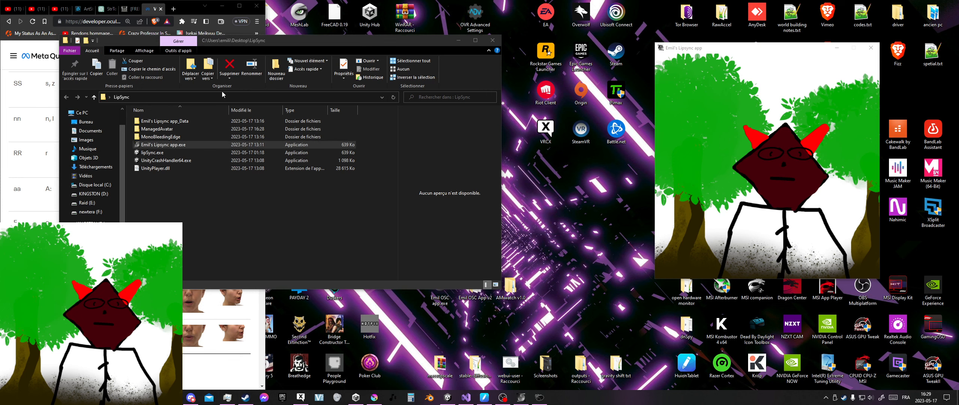
{"action": "left_click", "coordinate": [189, 197]}
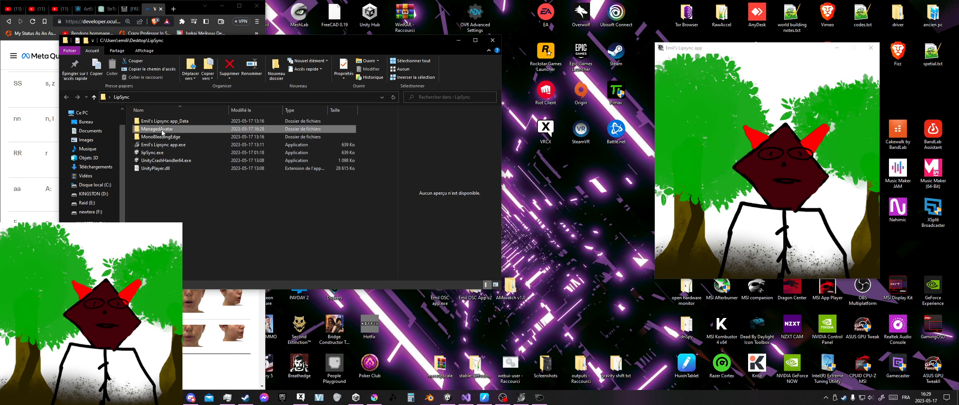
Step: Inspect the contents of the me, TestOfTheRobot and TheDevil avatar folders inside ManagedAvatar
{"action": "double_click", "coordinate": [160, 129]}
{"action": "double_click", "coordinate": [160, 121]}
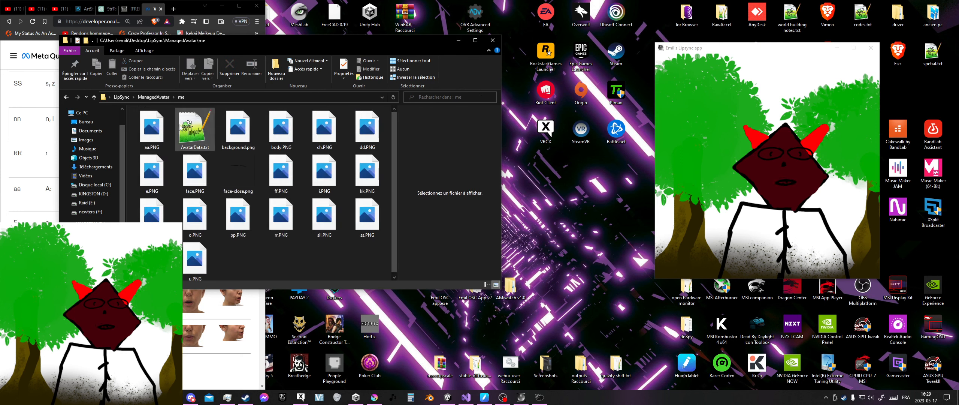
{"action": "left_click", "coordinate": [154, 97]}
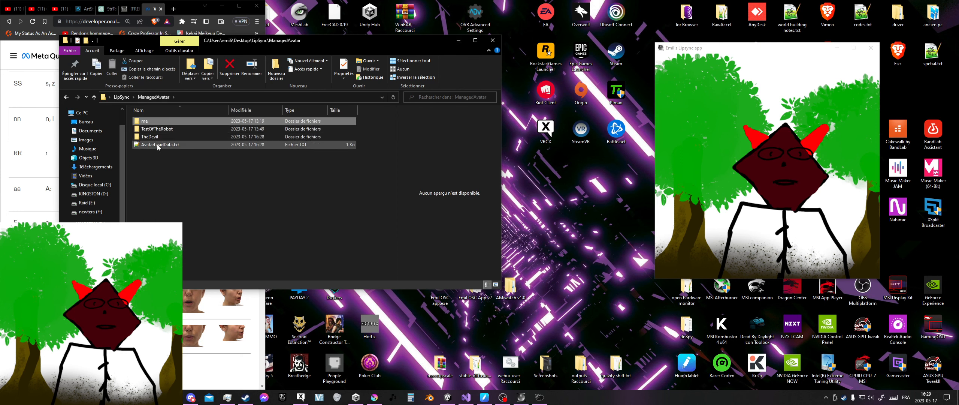
{"action": "double_click", "coordinate": [165, 129]}
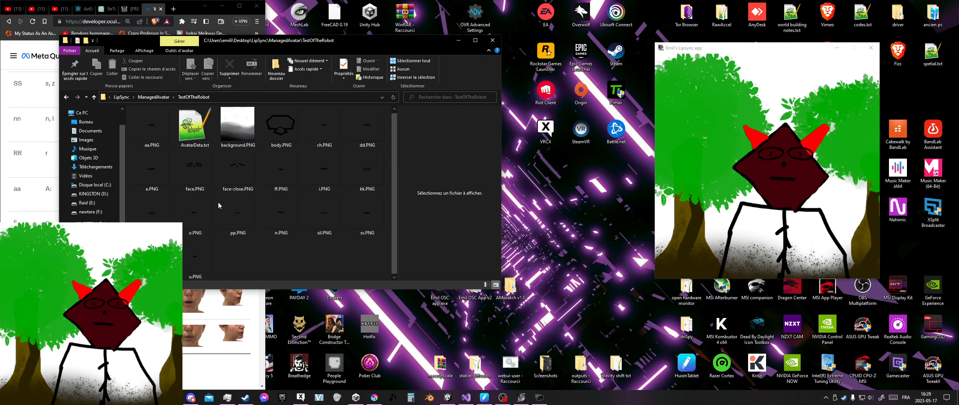
{"action": "left_click", "coordinate": [153, 97]}
{"action": "double_click", "coordinate": [184, 137]}
{"action": "left_click", "coordinate": [160, 97]}
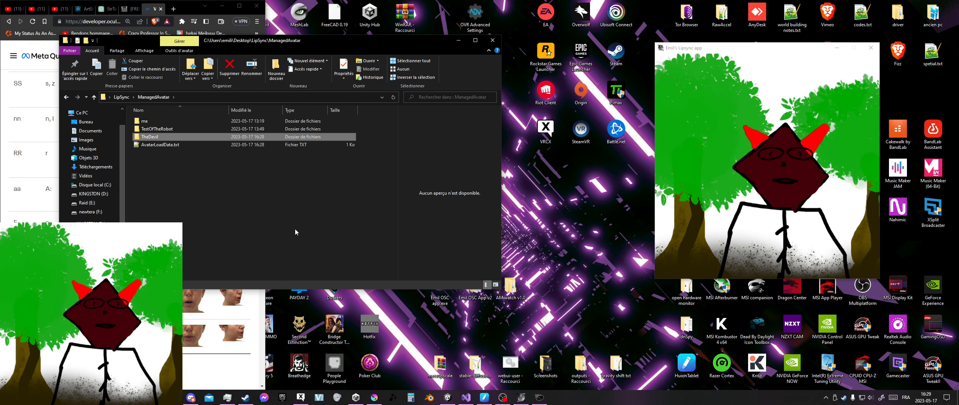
Step: Compare the avatar folder entries in ManagedAvatar, and preview aa.PNG, body.PNG and AvatarData.txt in the TheDevil folder
{"action": "left_click", "coordinate": [182, 150]}
{"action": "left_click", "coordinate": [201, 130]}
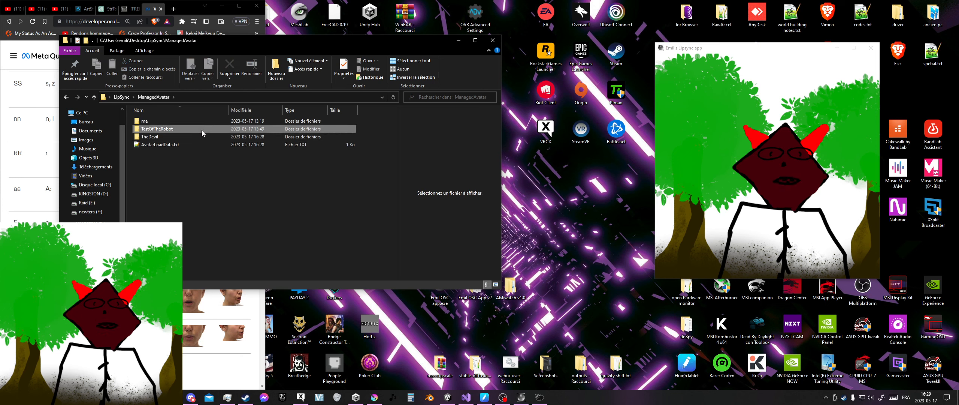
{"action": "left_click", "coordinate": [207, 123]}
{"action": "left_click", "coordinate": [204, 137]}
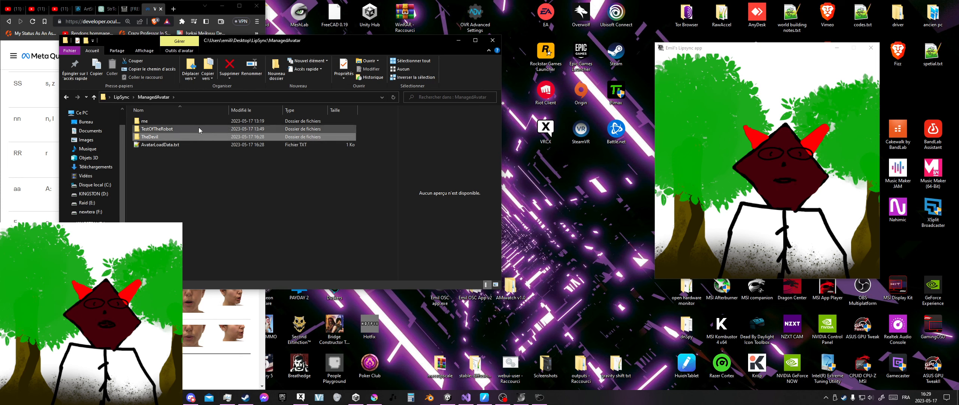
{"action": "left_click", "coordinate": [198, 127]}
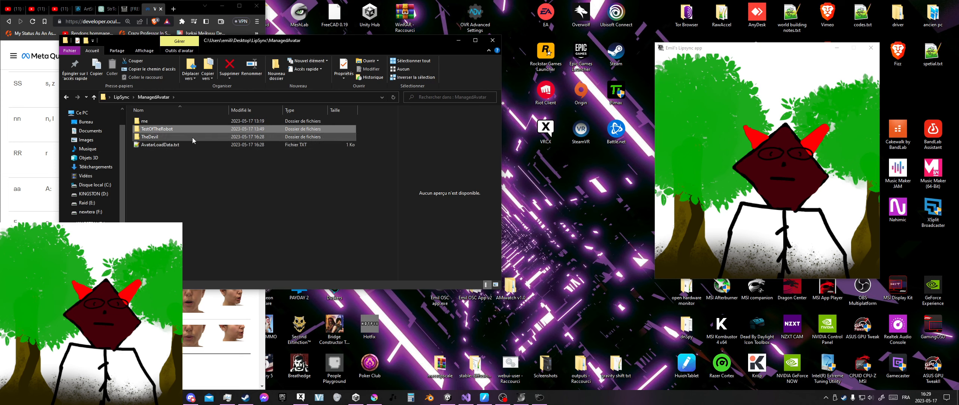
{"action": "double_click", "coordinate": [191, 137]}
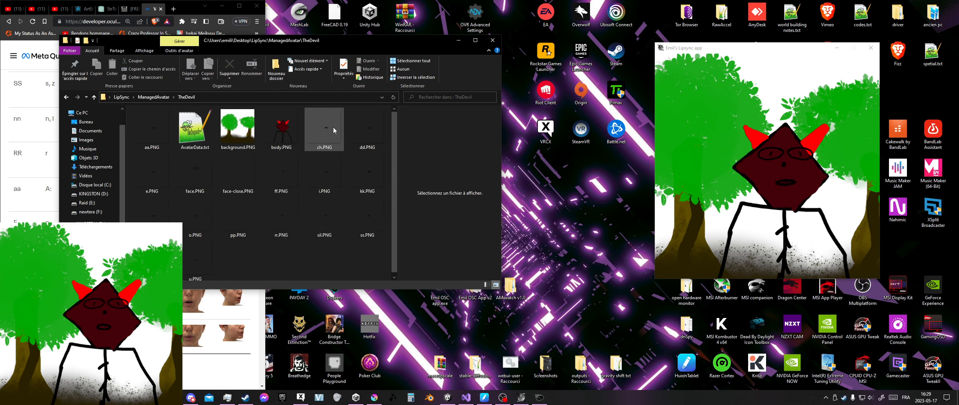
{"action": "left_click", "coordinate": [167, 134]}
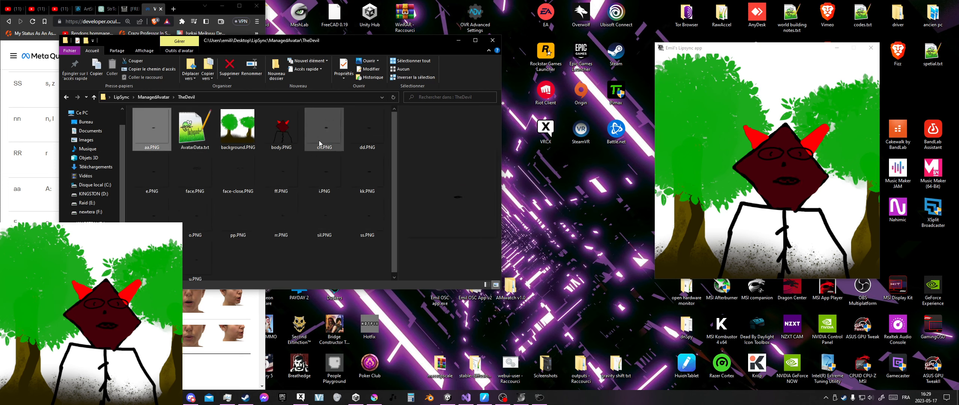
{"action": "left_click", "coordinate": [283, 140]}
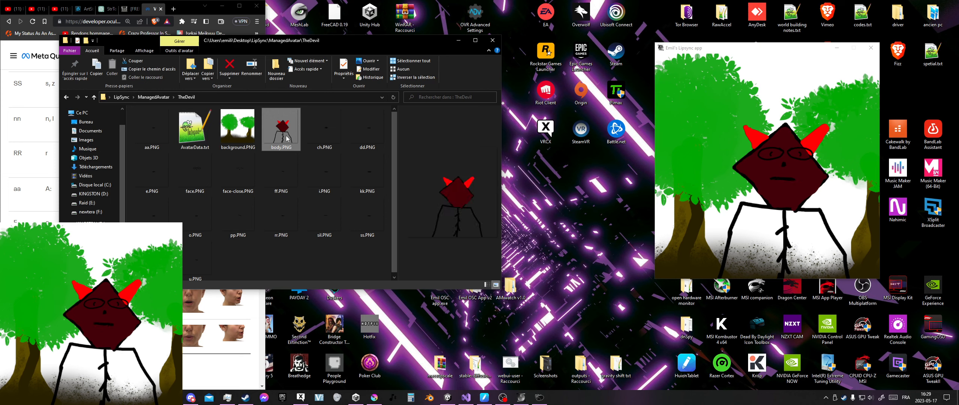
{"action": "left_click", "coordinate": [203, 135]}
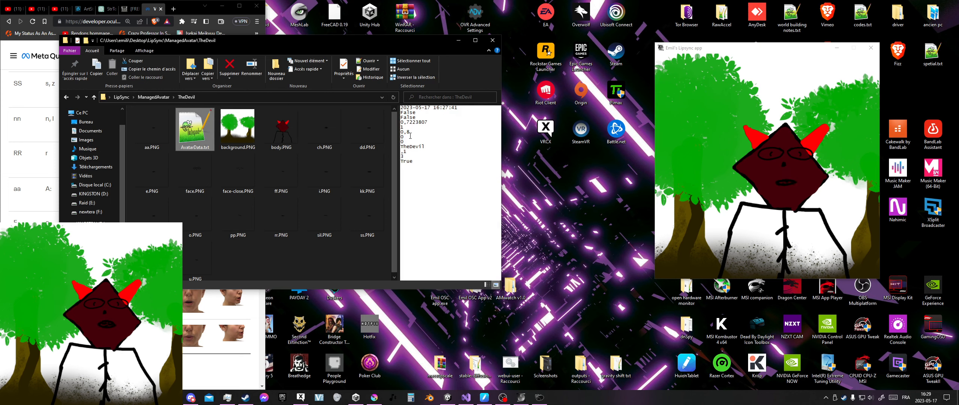
Step: Preview background.PNG in the TheDevil folder and compare it with the avatar shown in the lipsync app
{"action": "left_click", "coordinate": [238, 129]}
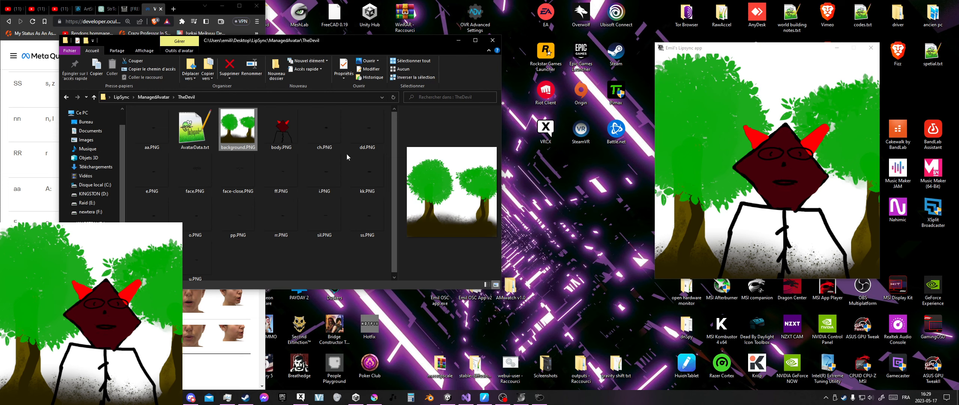
{"action": "left_click", "coordinate": [820, 183]}
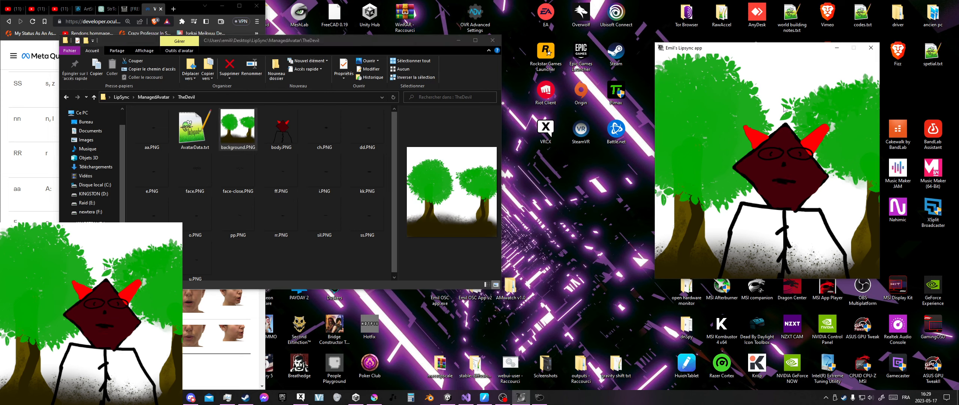
{"action": "left_click", "coordinate": [267, 258]}
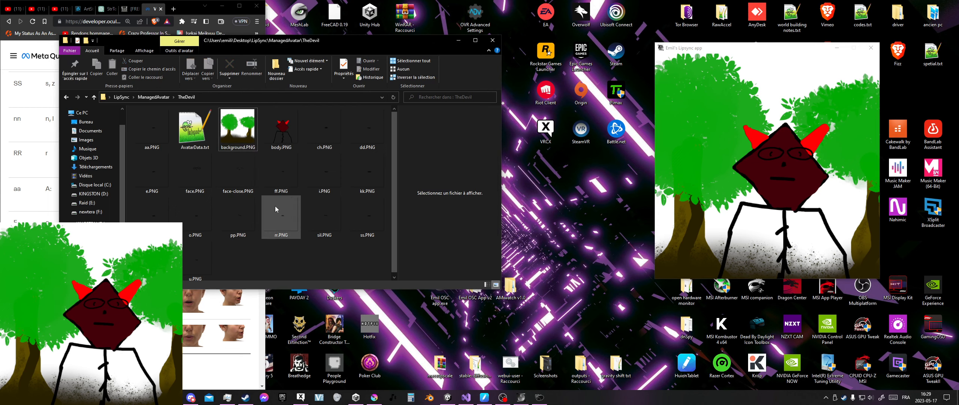
Step: Load the avatar named me in the lipsync app and shift the app's window slightly on the desktop
{"action": "left_click", "coordinate": [794, 233]}
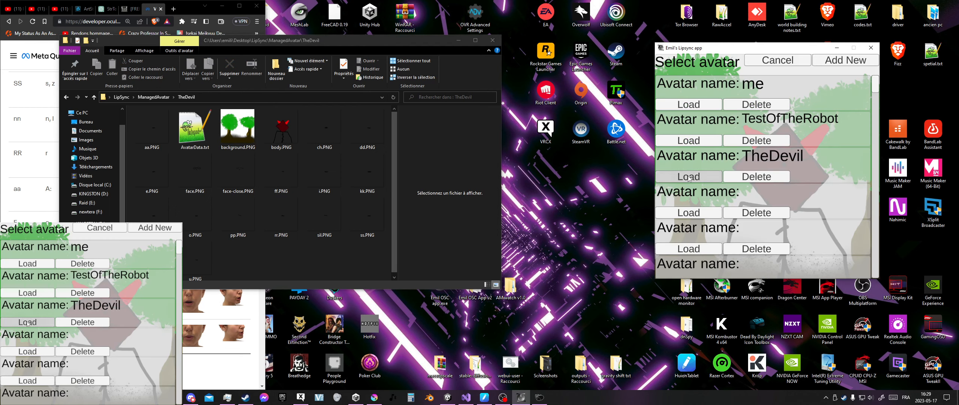
{"action": "left_click", "coordinate": [692, 106]}
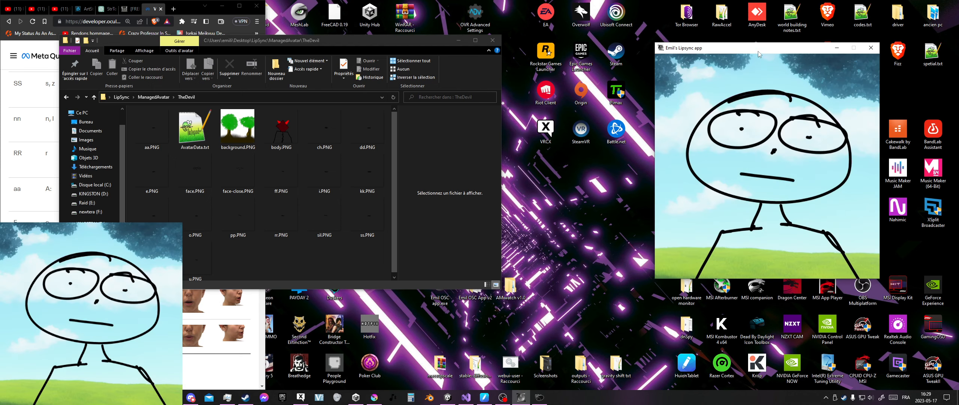
{"action": "left_click_drag", "start_coordinate": [759, 51], "coordinate": [740, 55]}
{"action": "left_click", "coordinate": [690, 135]}
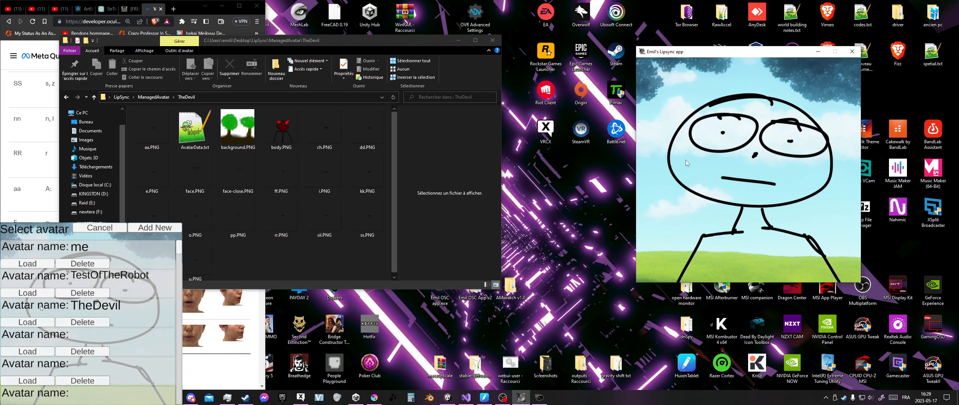
{"action": "left_click", "coordinate": [759, 64]}
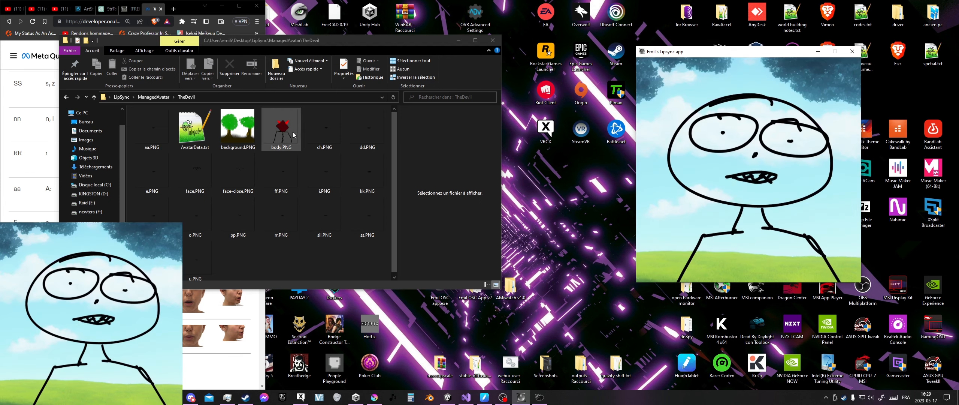
Step: Reopen the avatar list in the lipsync app and load the TheDevil avatar
{"action": "left_click", "coordinate": [777, 109]}
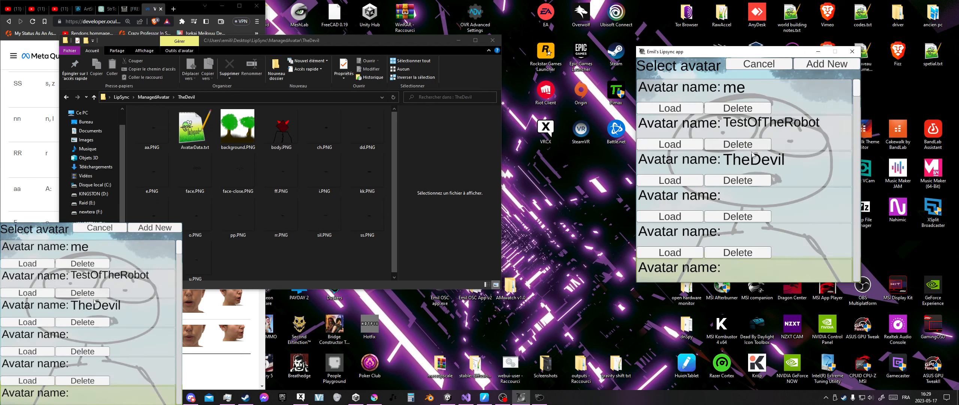
{"action": "left_click", "coordinate": [671, 180]}
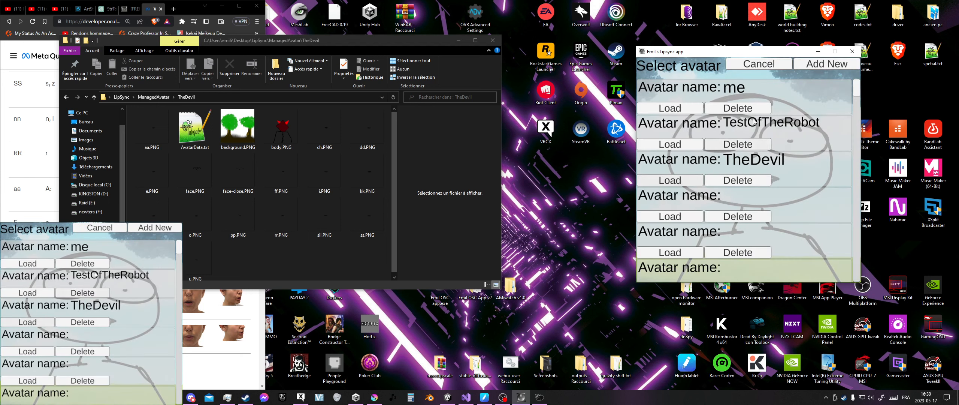
{"action": "left_click", "coordinate": [851, 54]}
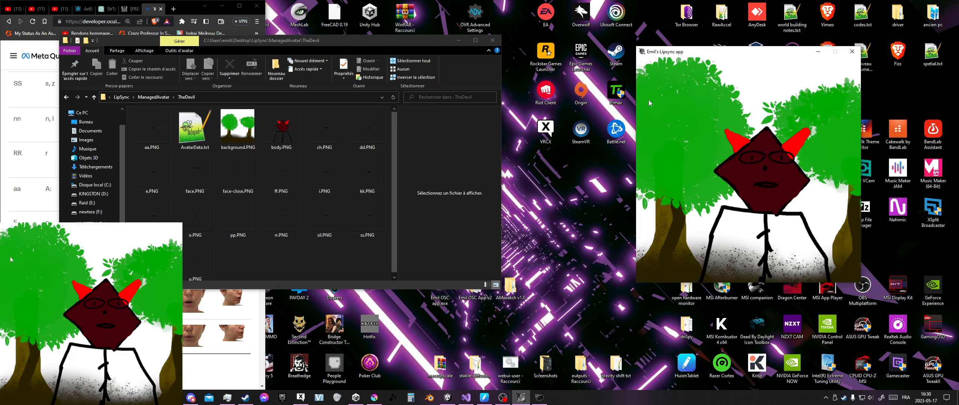
Step: Reposition the TheDevil folder window, go back up to the ManagedAvatar folder and clear the selection there
{"action": "left_click_drag", "start_coordinate": [431, 40], "coordinate": [389, 63]}
{"action": "double_click", "coordinate": [440, 248]}
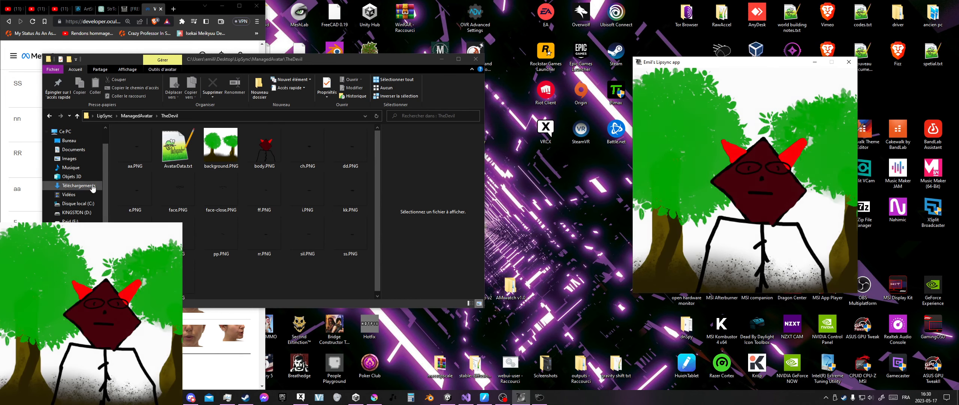
{"action": "left_click", "coordinate": [142, 116]}
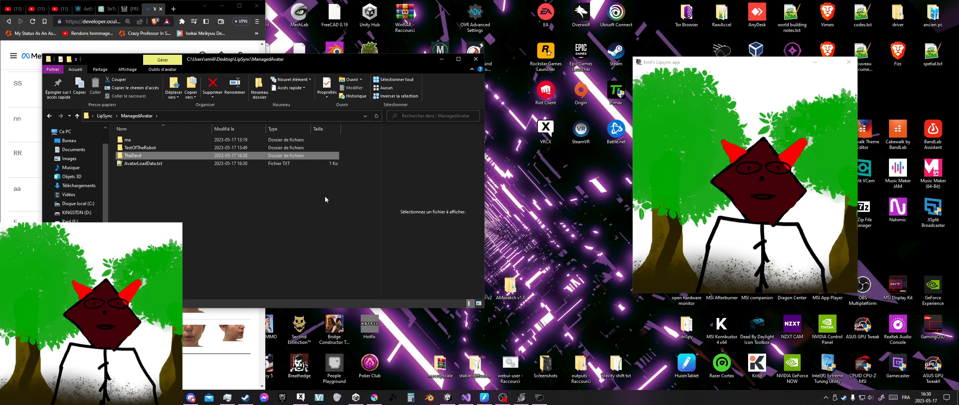
{"action": "left_click", "coordinate": [256, 211]}
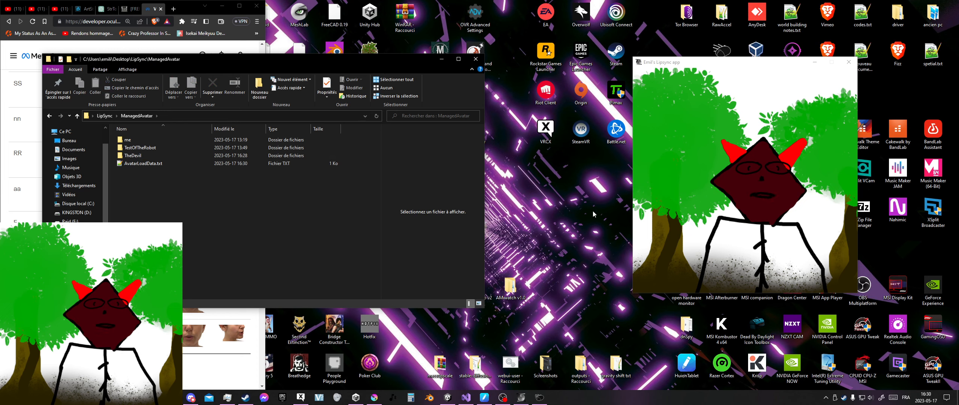